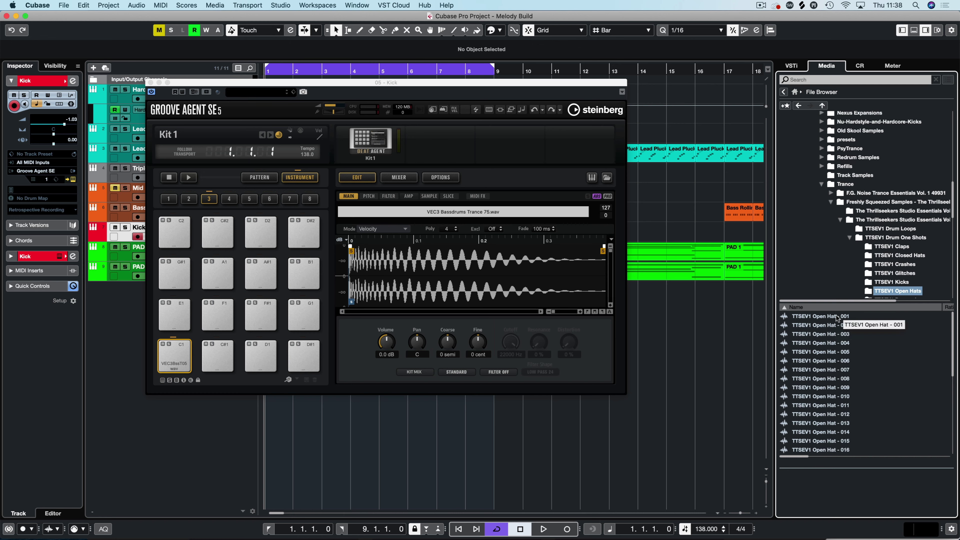
Audition the first samples in the TTSEV1 Open Hats folder and load TTSEV1 Open Hat - 002 onto pad A1.
click(825, 317)
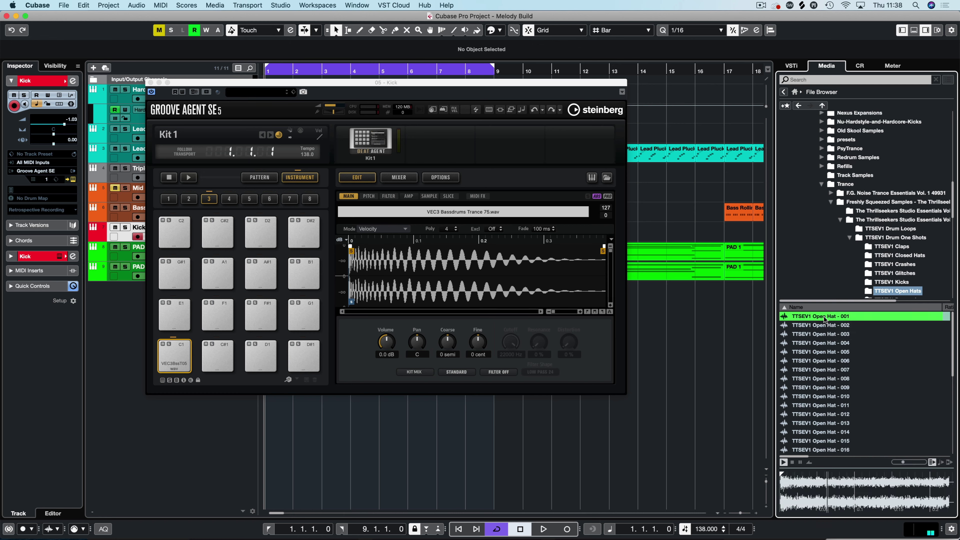
key(Down)
key(Down)
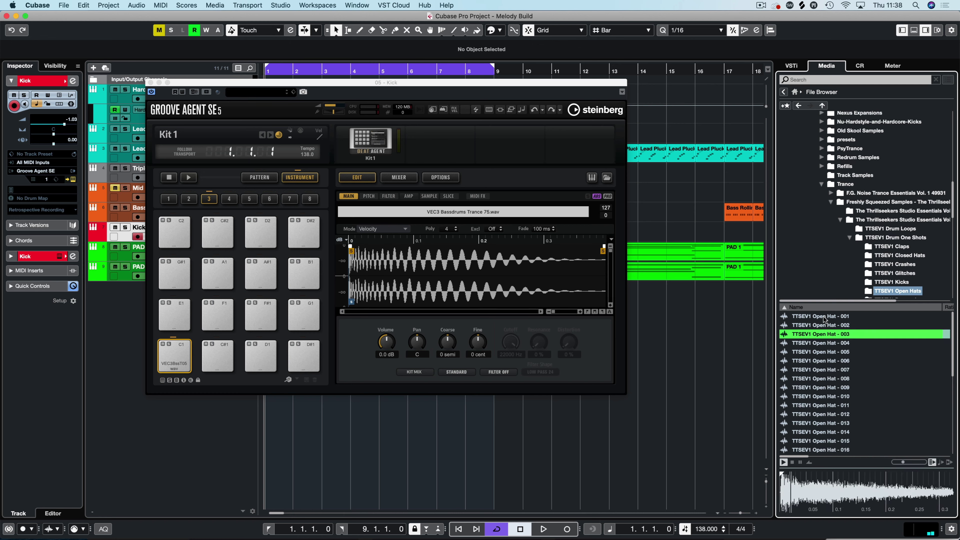
key(Up)
key(Up)
key(Down)
key(Down)
key(Up)
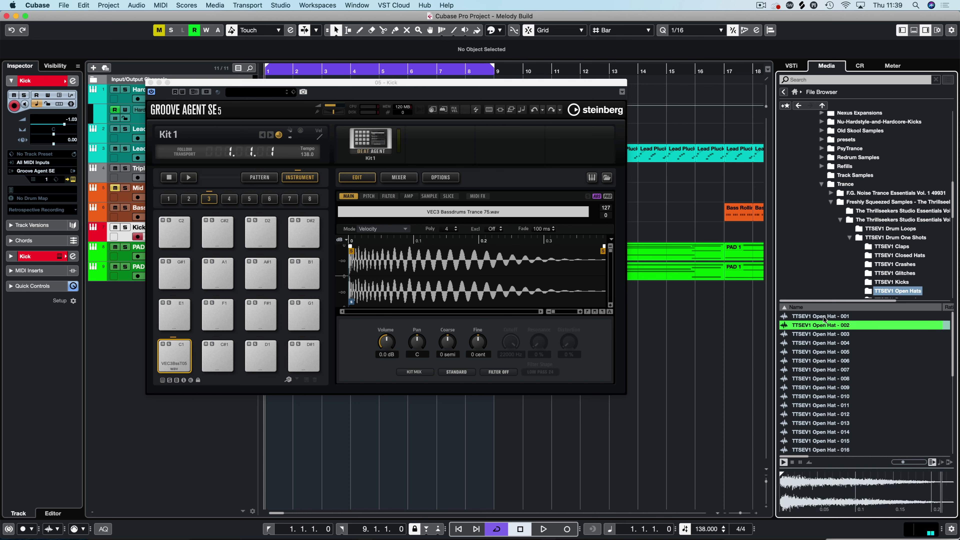
drag(823, 324, 224, 271)
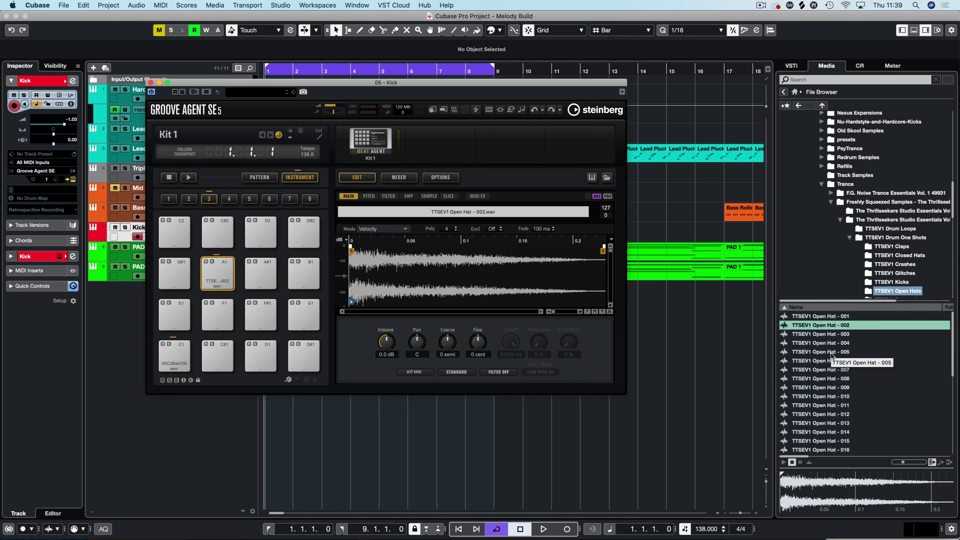
Audition further open hats and load TTSEV1 Open Hat - 010 onto pad C#1.
click(833, 335)
key(Down)
key(Down)
key(Down)
key(Down)
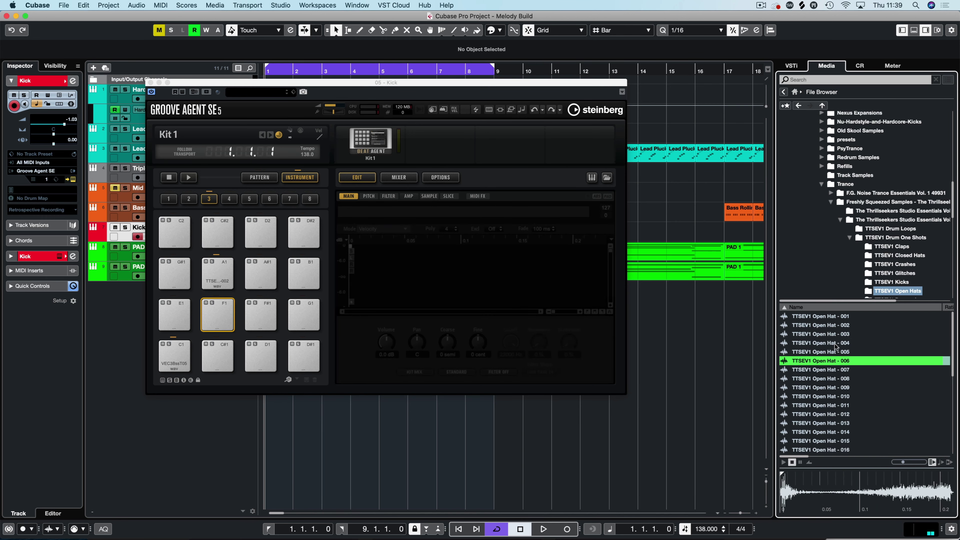
key(Down)
key(Down)
key(Down)
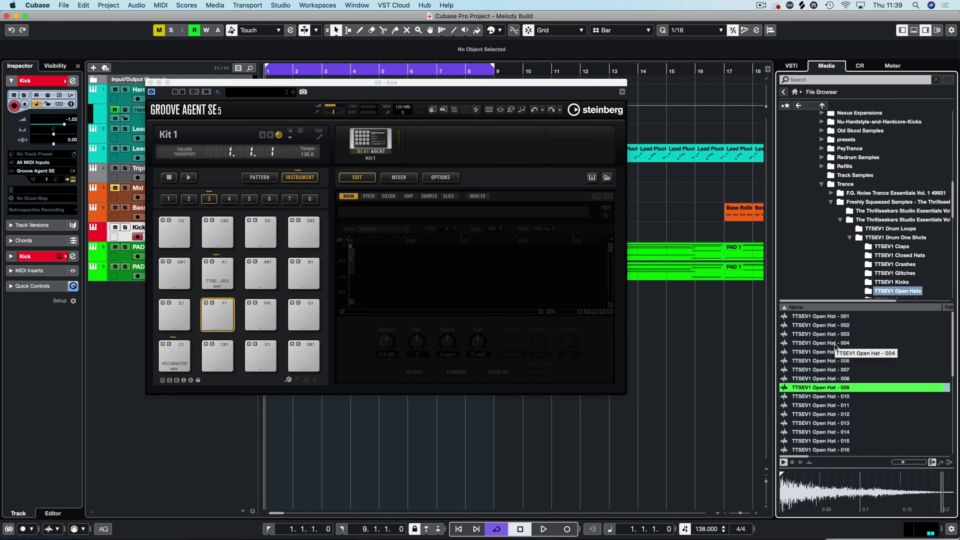
drag(822, 397, 216, 357)
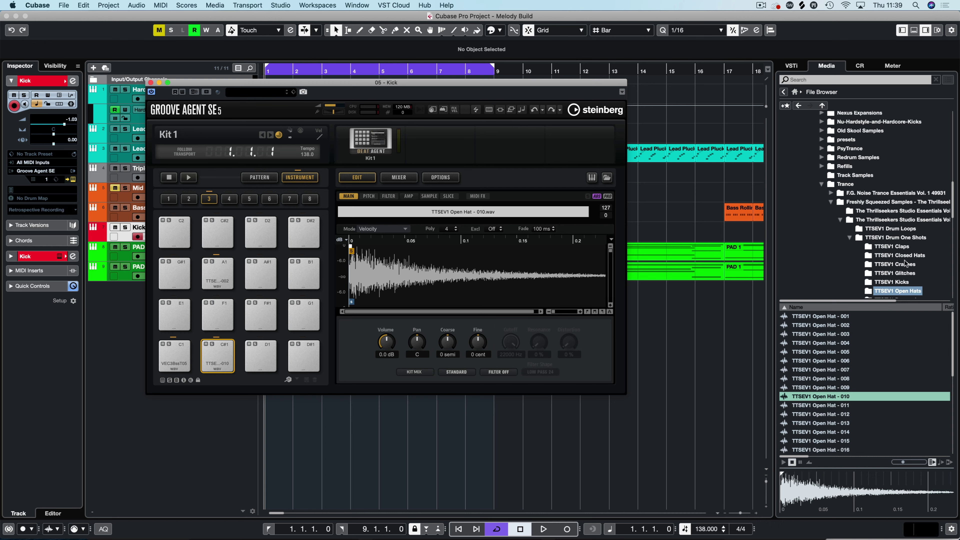
Audition samples from the TTSEV1 Closed Hats folder and load TTSEV1 Closed Hat - 006 onto pad D1.
click(905, 256)
click(829, 332)
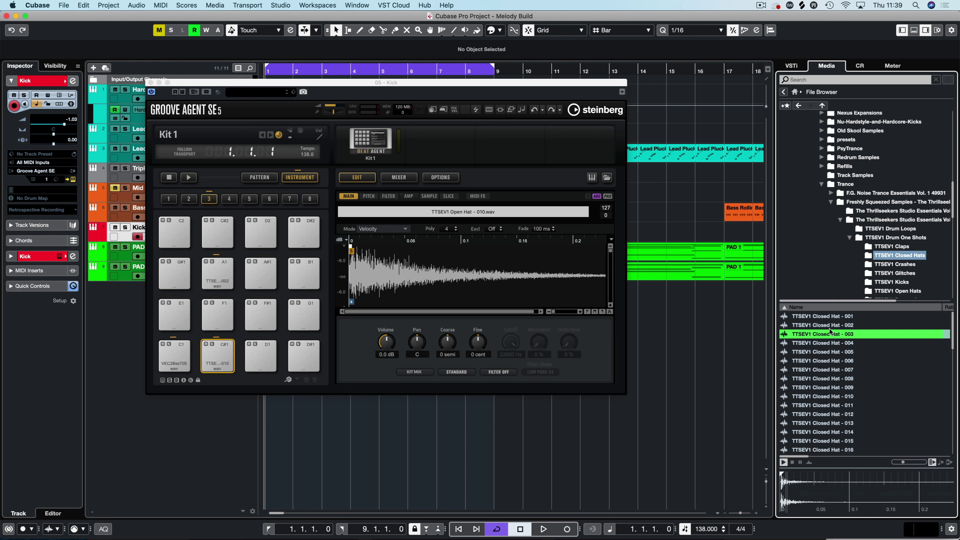
key(Up)
key(Up)
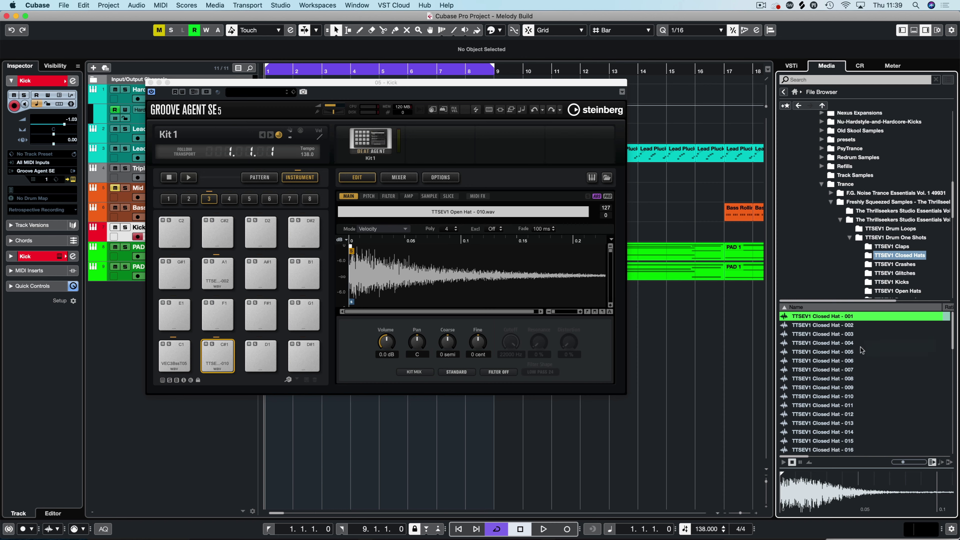
key(Down)
key(Down)
key(Down)
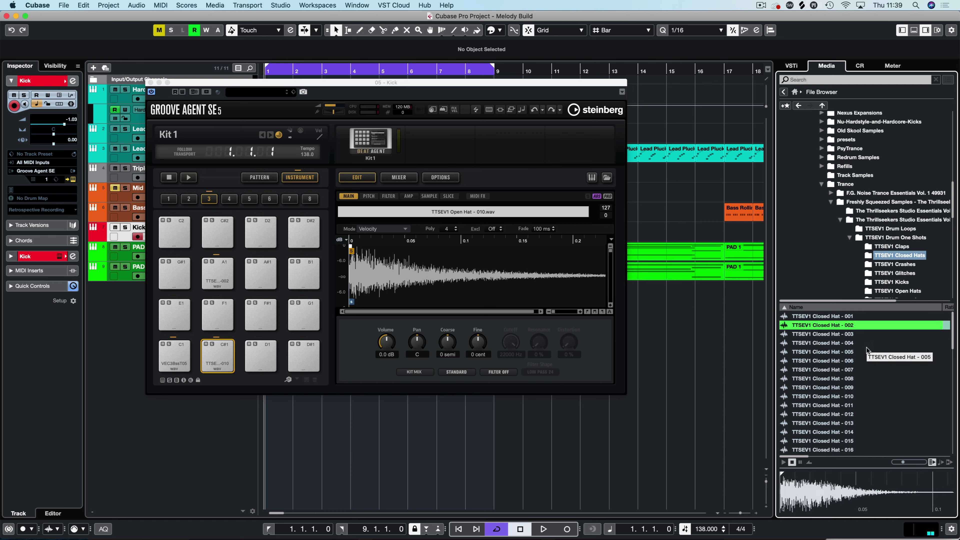
key(Down)
key(Down)
key(Down)
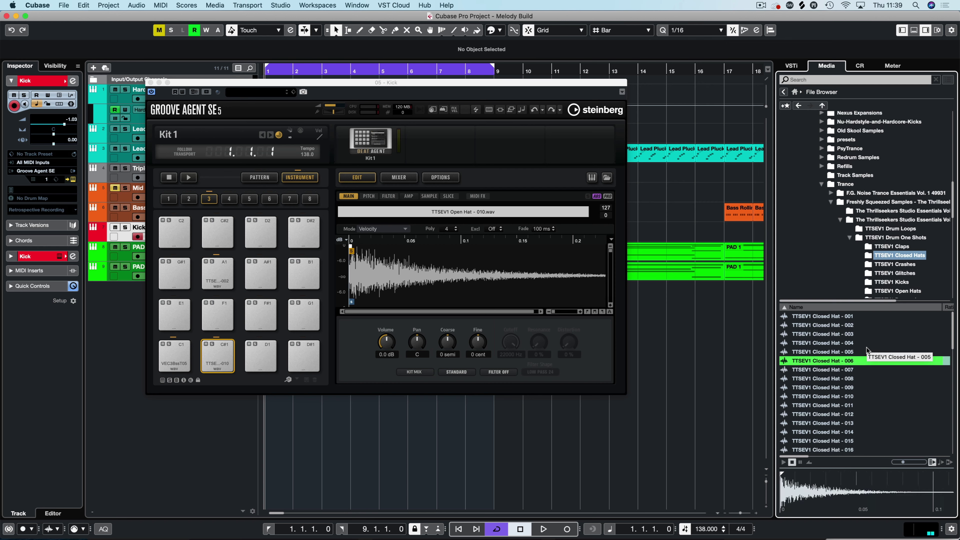
key(Up)
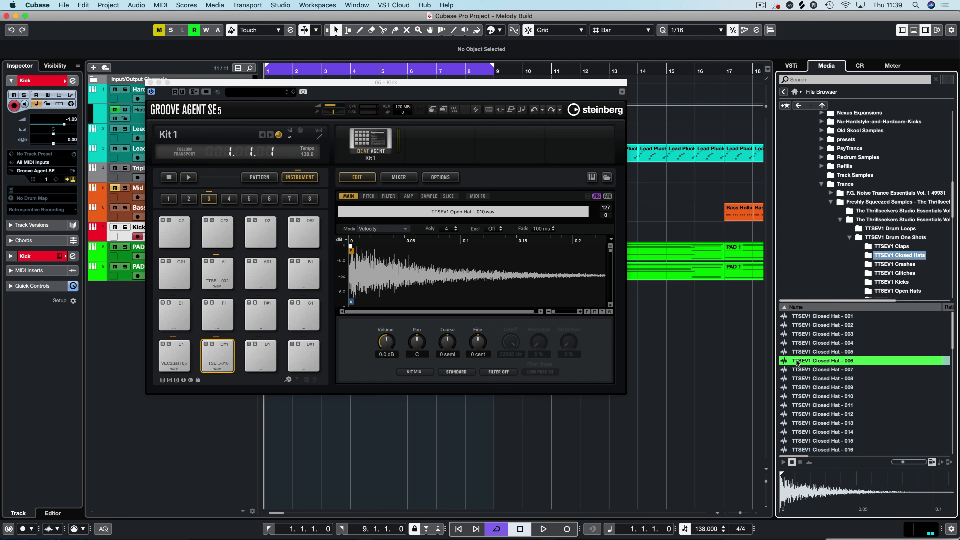
drag(796, 363, 260, 356)
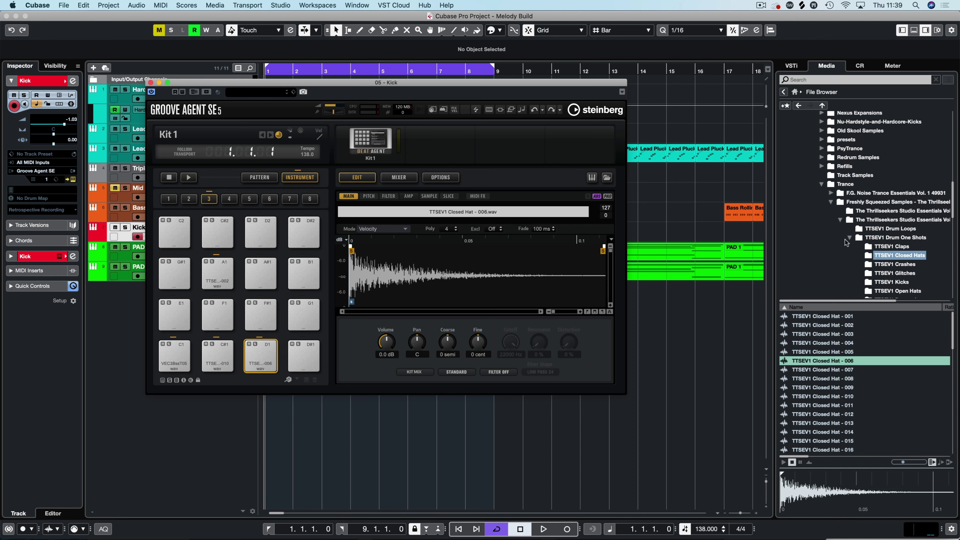
From the TTSEV1 Claps folder, load TTSEV1 Clap - 002 onto pad E1 and TTSEV1 Clap - 003 onto pad F1.
click(895, 247)
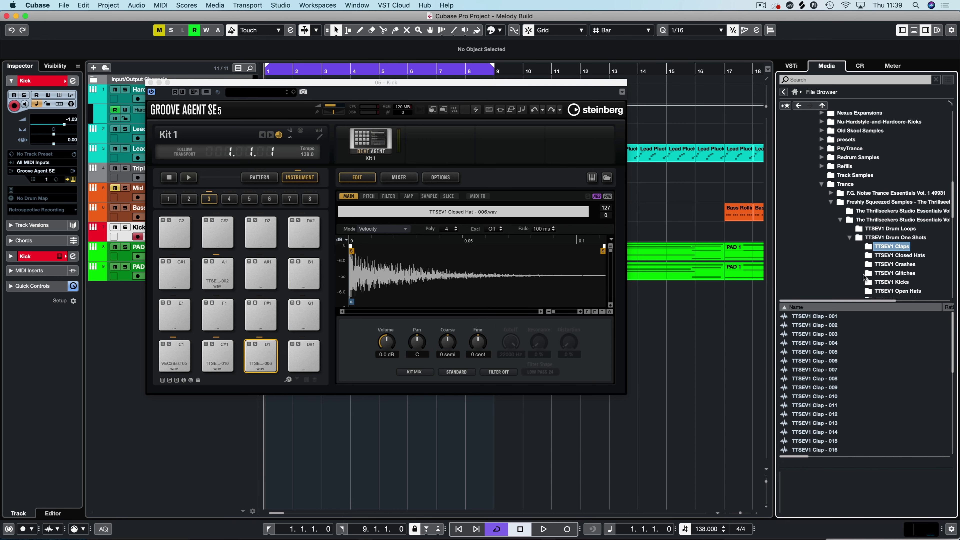
click(809, 317)
click(809, 325)
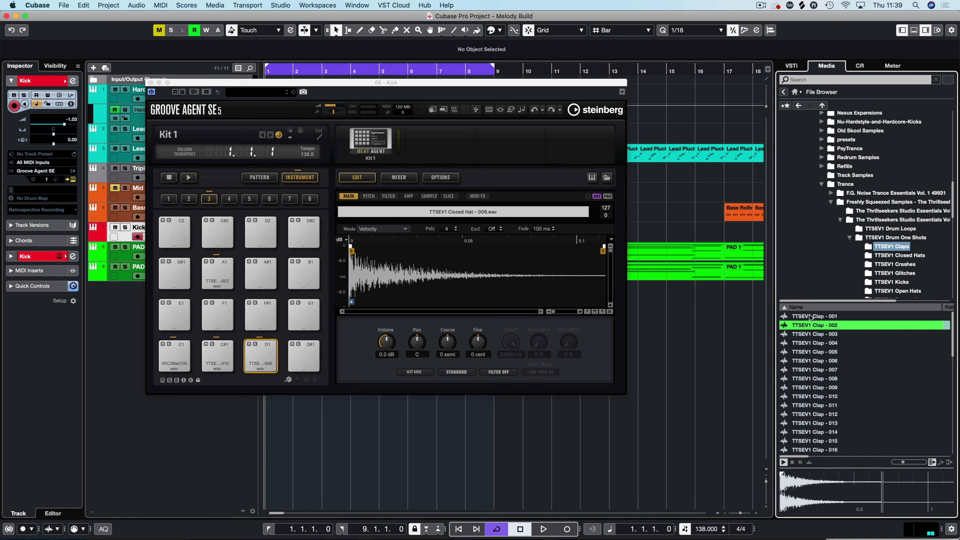
drag(809, 325, 174, 315)
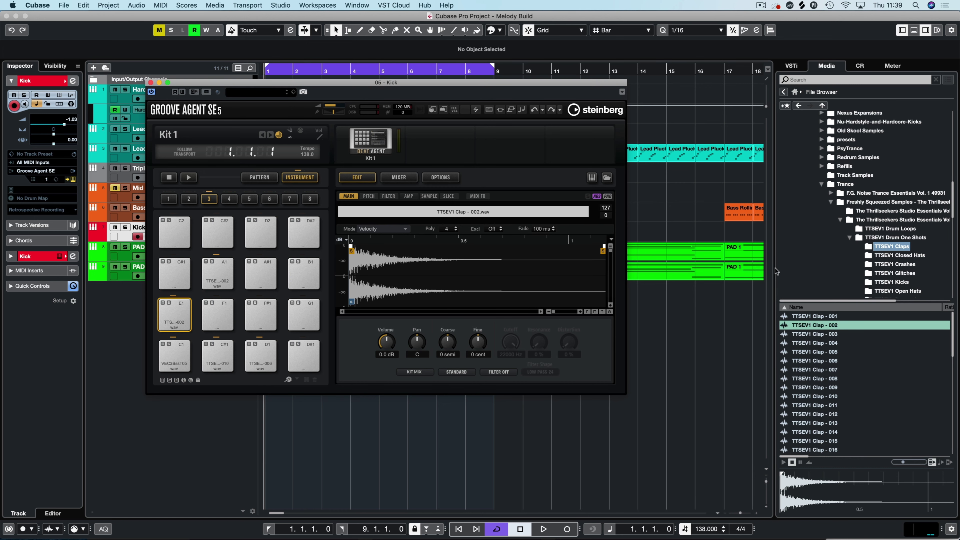
click(831, 334)
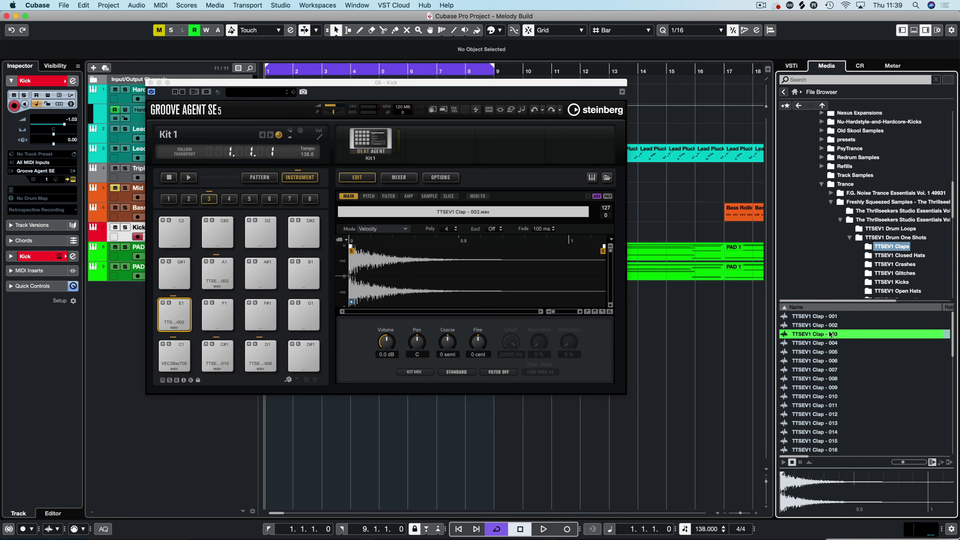
drag(831, 334, 217, 316)
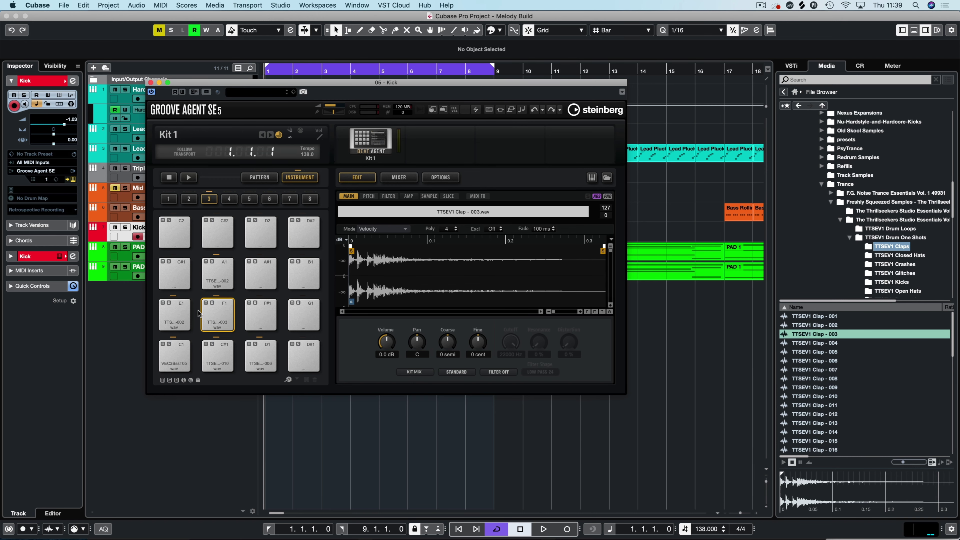
click(211, 312)
Audition more claps and load TTSEV1 Clap - 010 onto pad F#1.
click(811, 360)
click(818, 370)
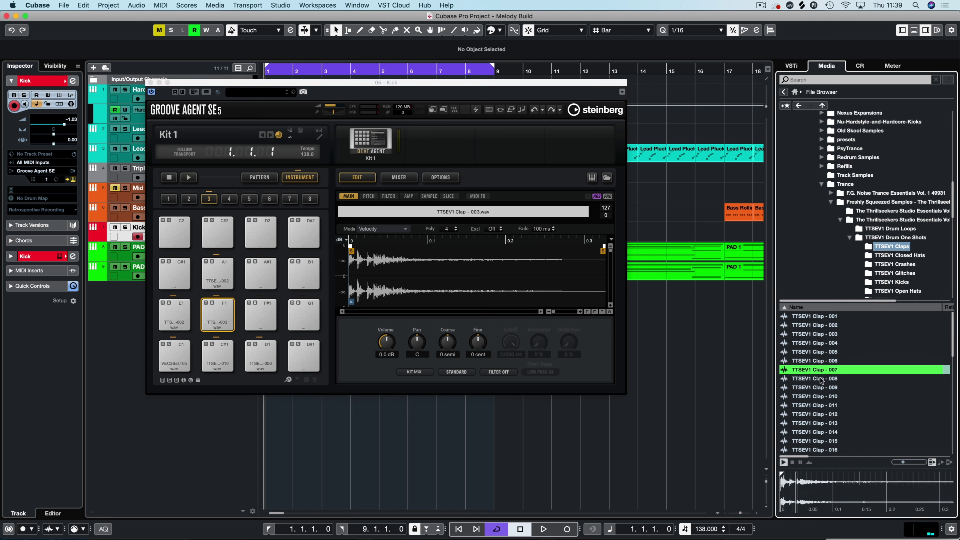
click(820, 379)
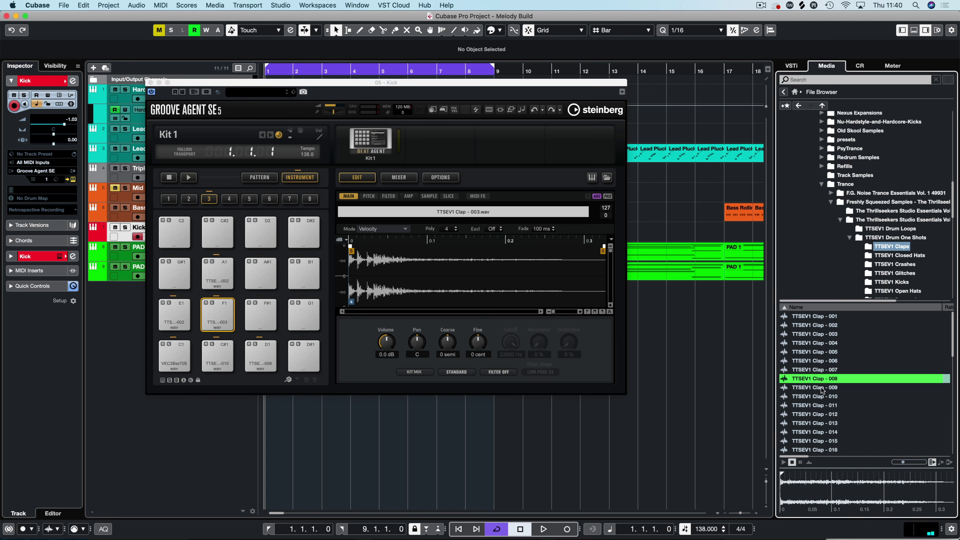
click(822, 391)
click(816, 396)
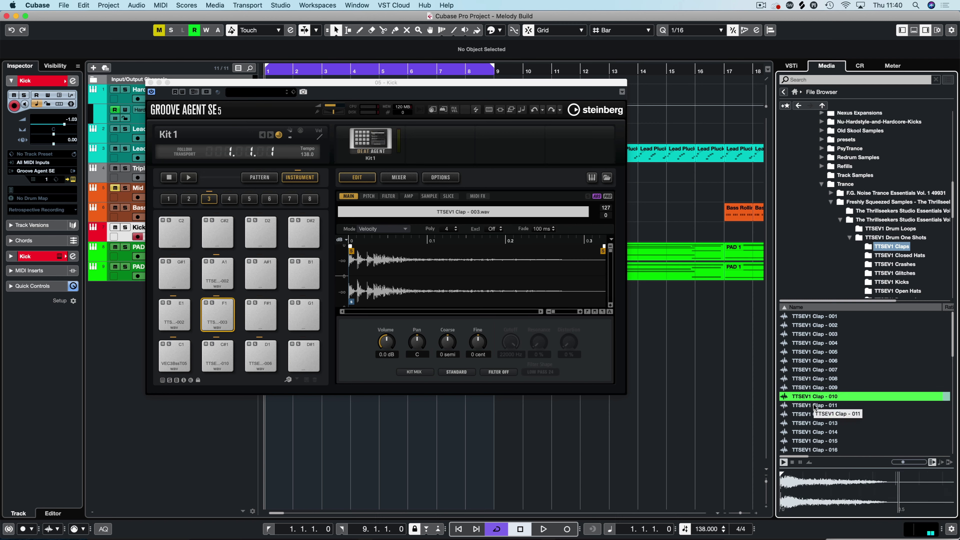
click(279, 315)
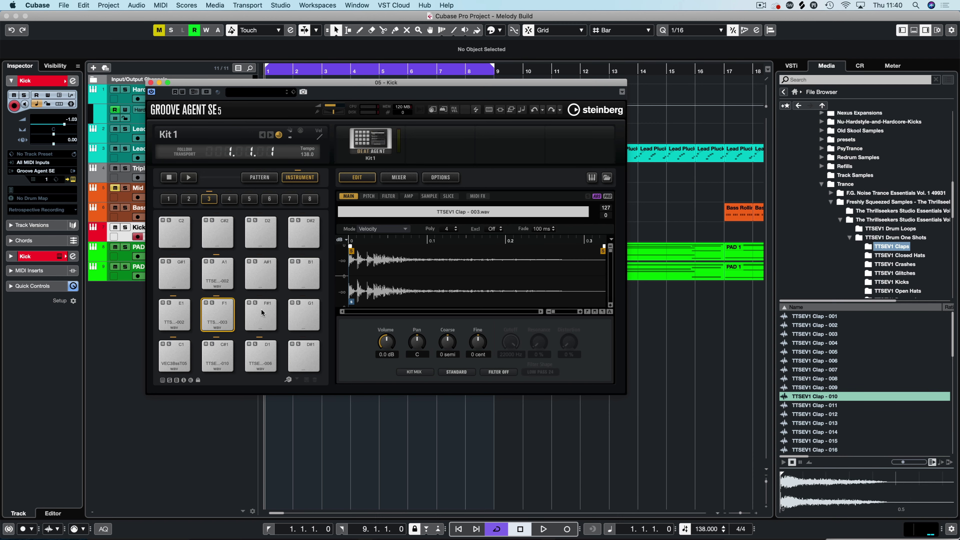
drag(261, 312, 263, 313)
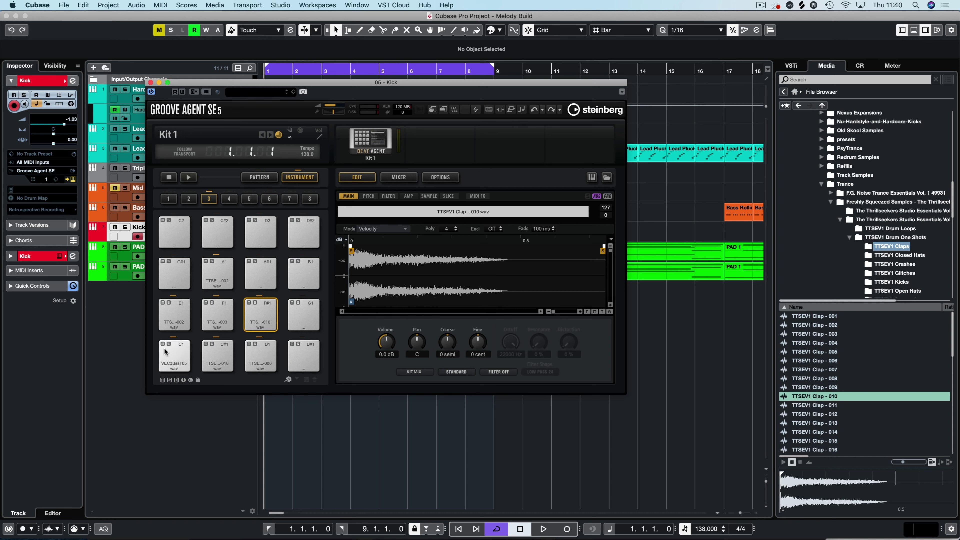
Assign the hat pads C#1 and D1 together to output Out 2.
click(223, 355)
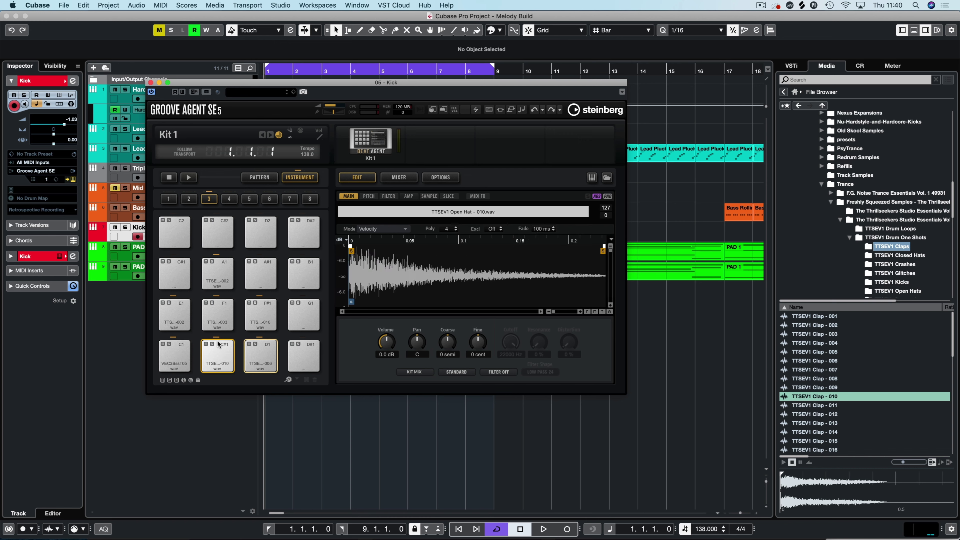
right_click(254, 352)
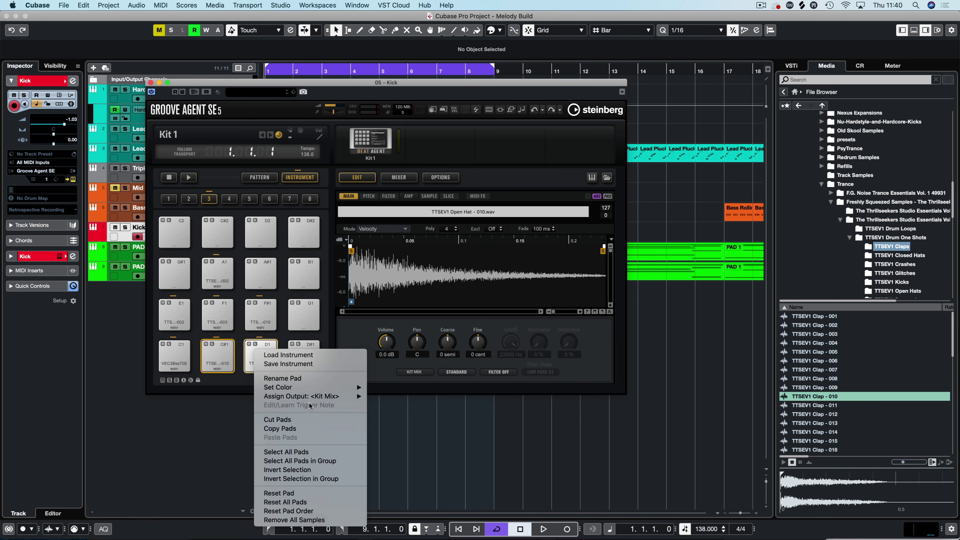
mouse_move(312, 399)
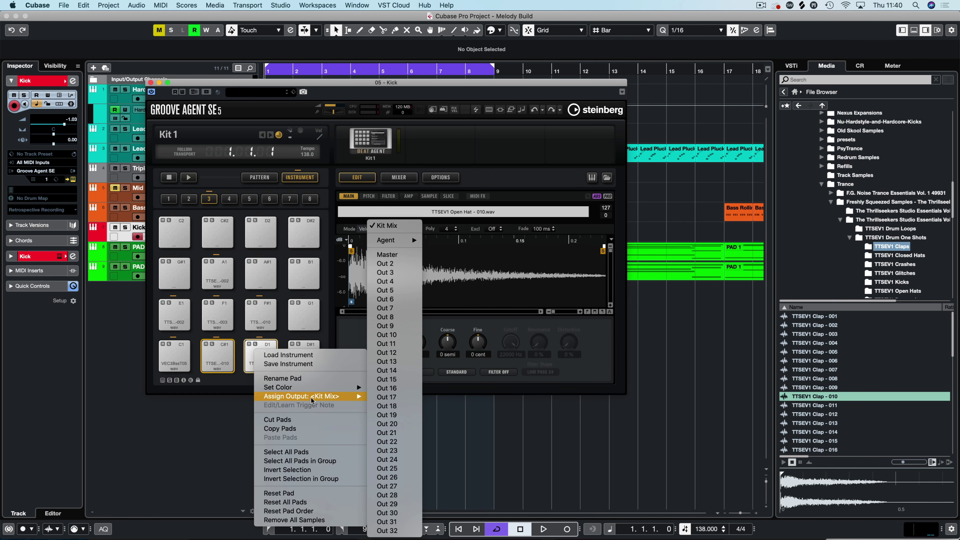
click(393, 263)
Assign the three clap pads E1, F1 and F#1 together to output Out 3.
click(190, 318)
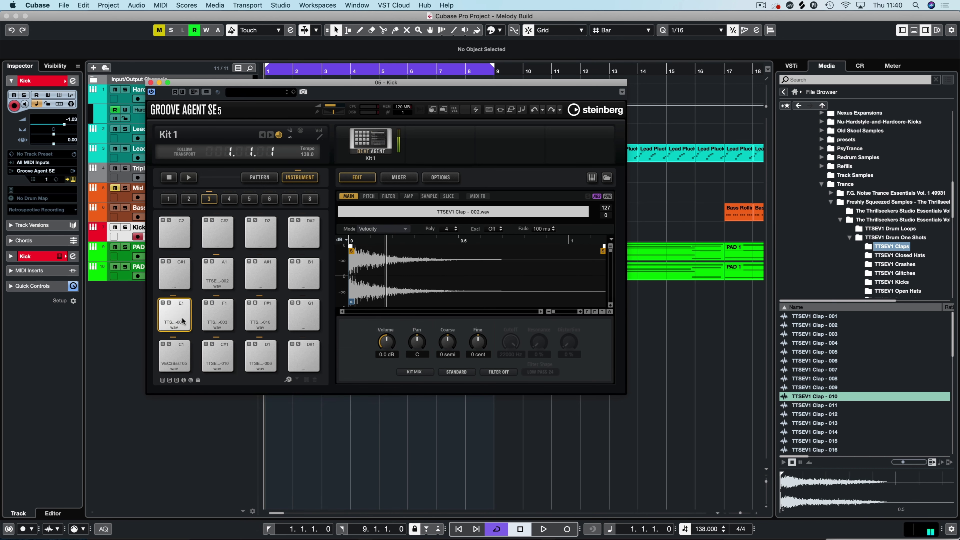
shift+click(218, 317)
shift+click(255, 317)
right_click(255, 317)
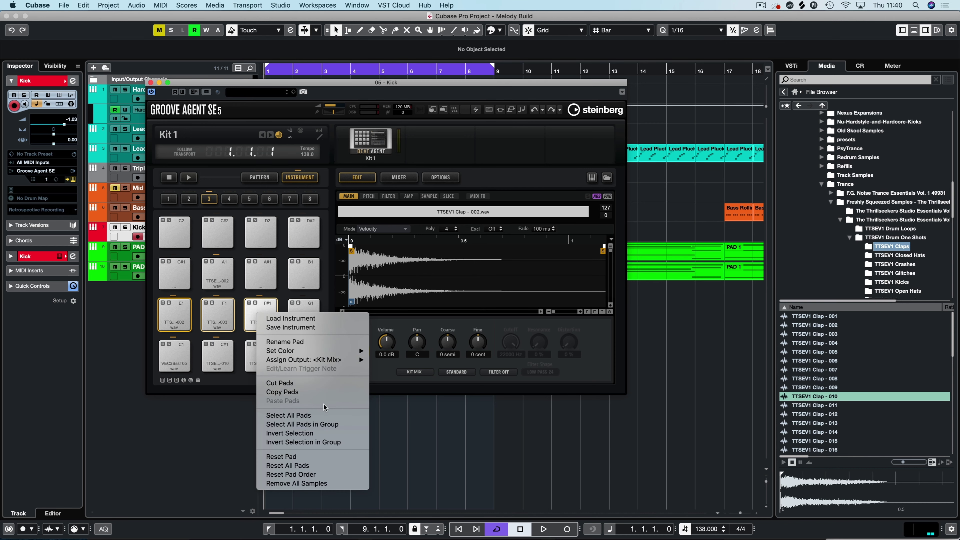
mouse_move(365, 361)
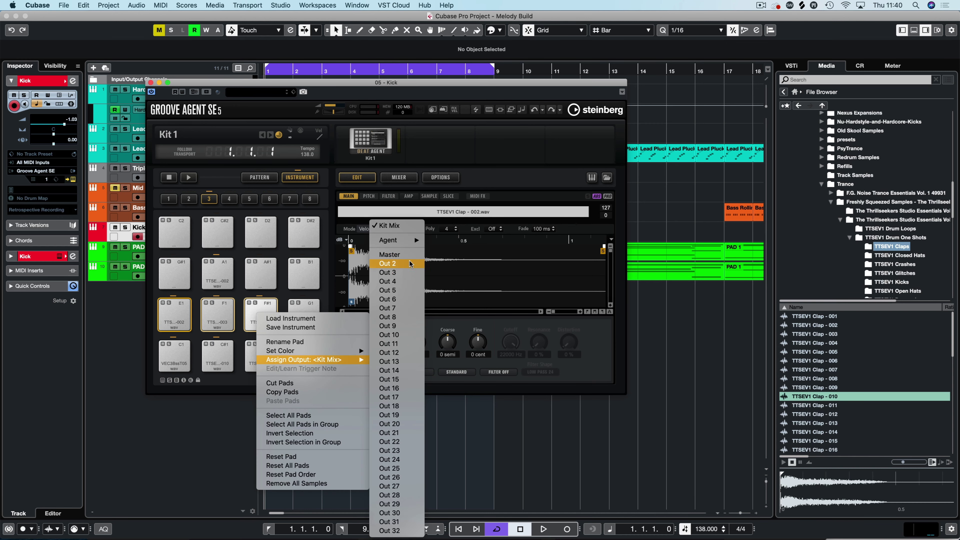
click(389, 272)
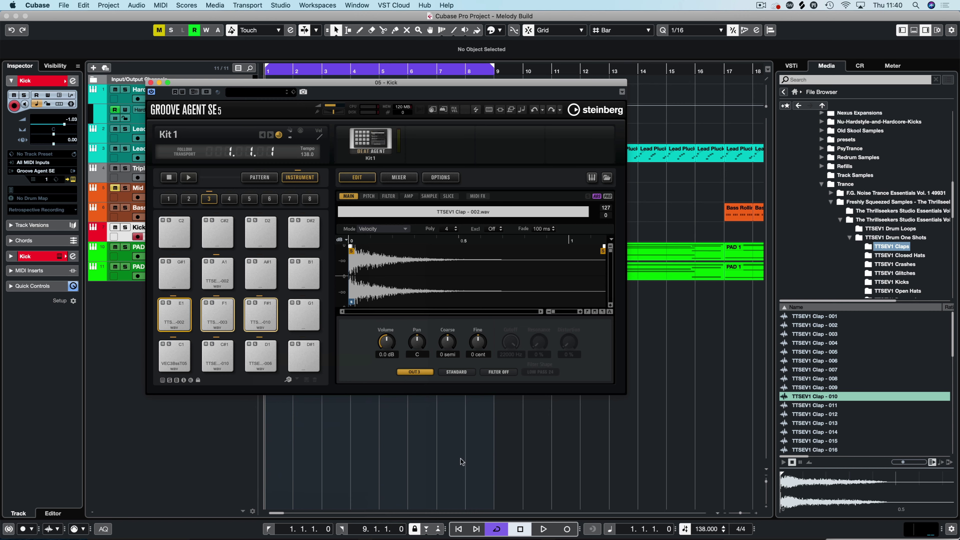
Check which outputs are activated for the Kick track's Groove Agent SE in the instrument rack.
click(791, 66)
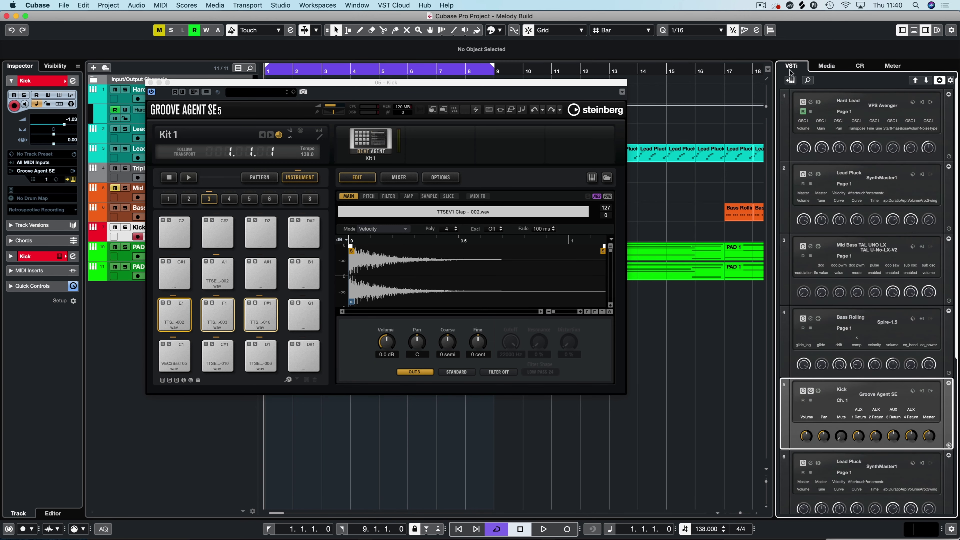
click(930, 391)
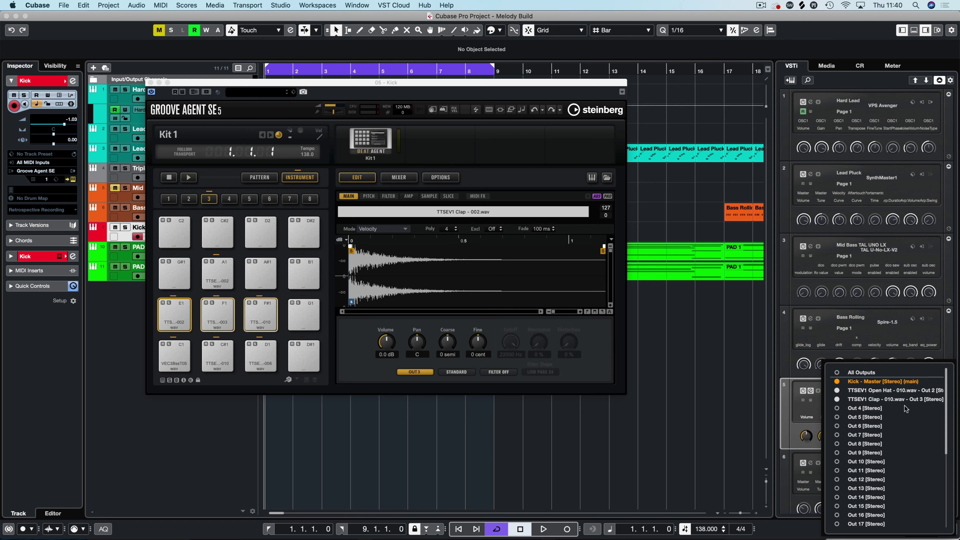
click(720, 405)
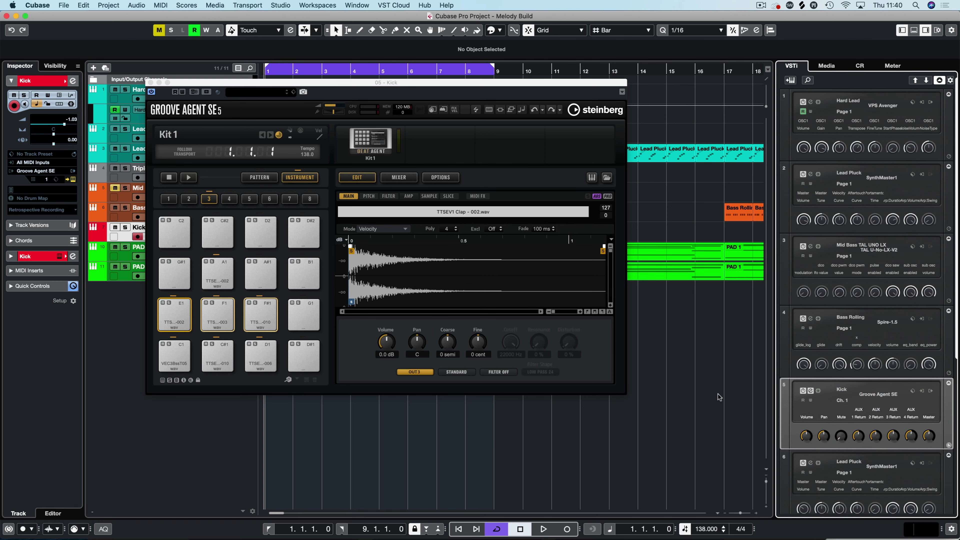
Open the MixConsole and move the Groove Agent SE window aside to uncover the mixer channels.
key(F3)
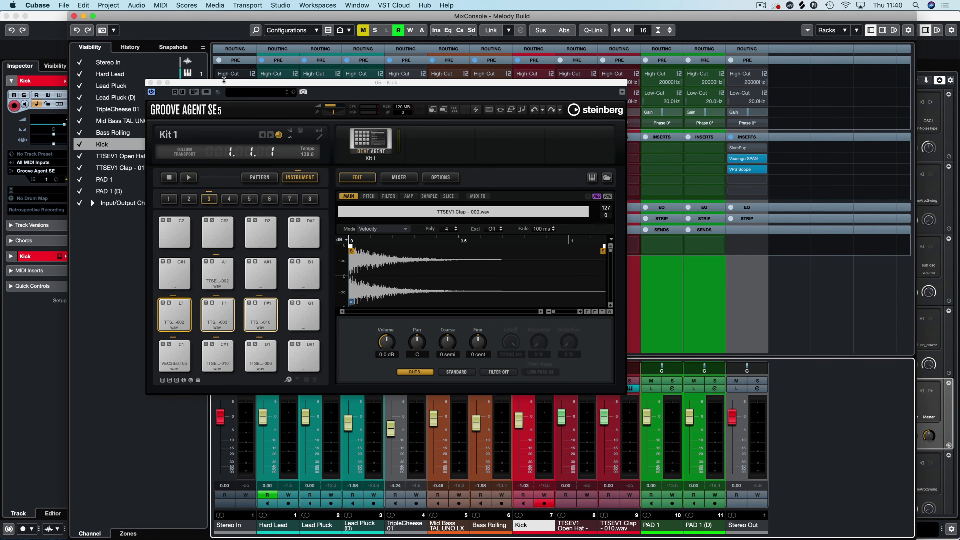
drag(216, 84, 838, 142)
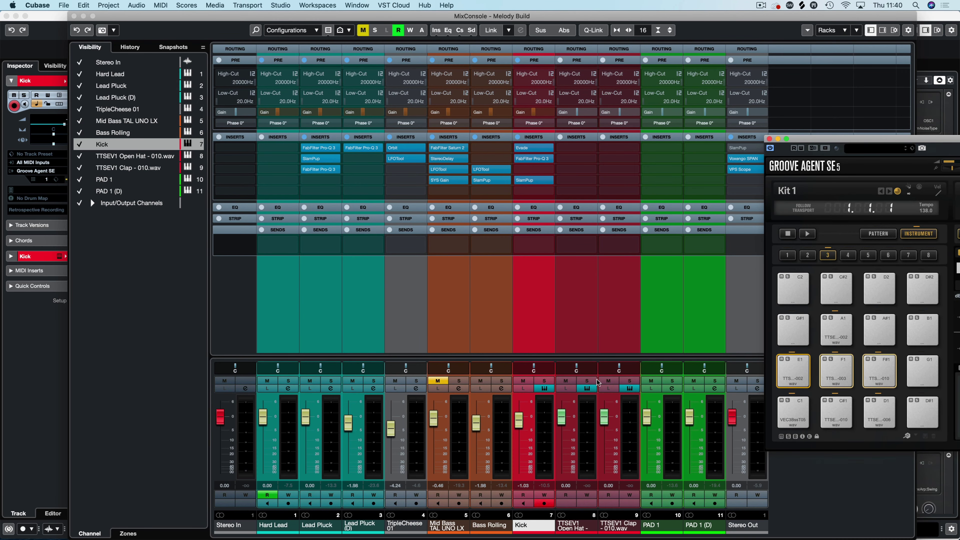
Rename the TTSEV1 Open Hat mixer channel to Hats and the TTSEV1 Clap channel to Claps.
double_click(577, 525)
text(Hats)
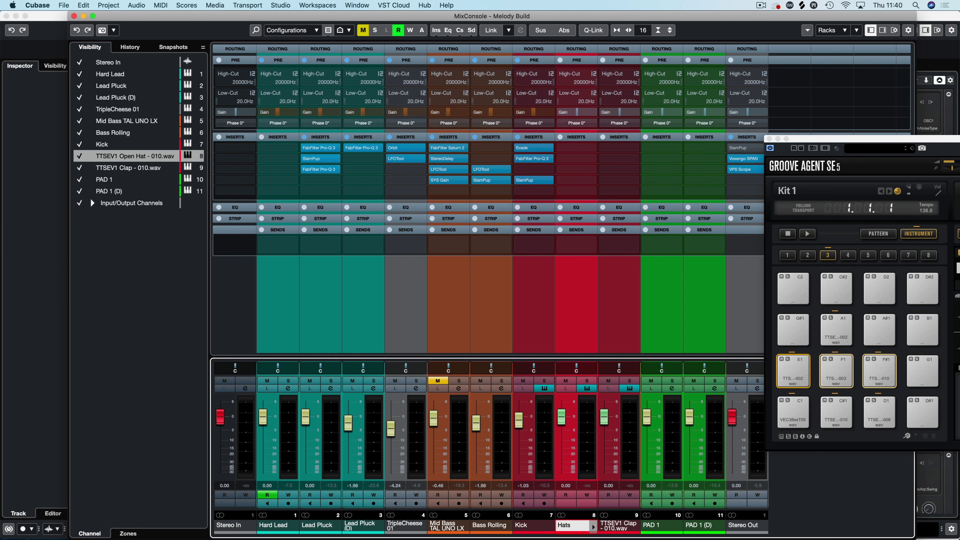
key(Tab)
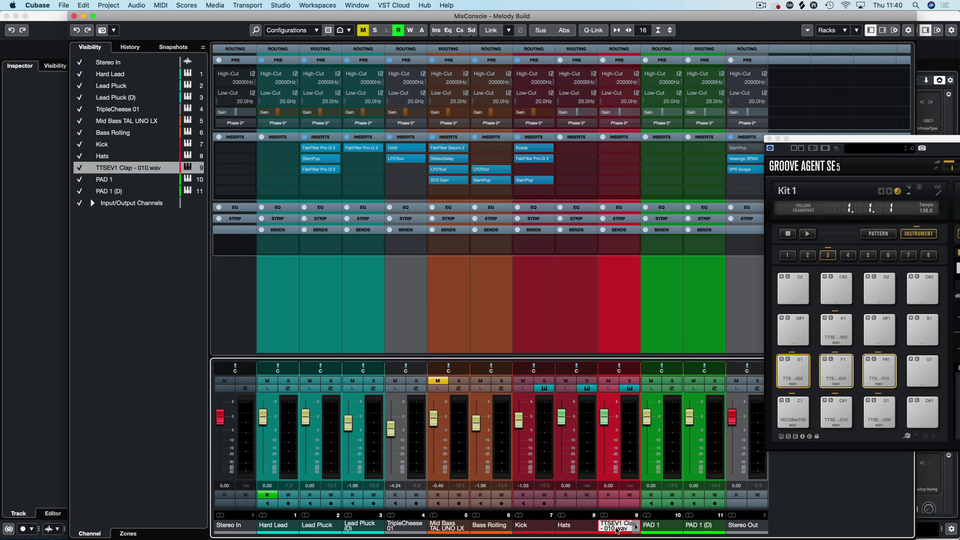
text(Claps)
key(Return)
Set the pre-gain of the Hats and Claps channels to -6 dB.
double_click(589, 112)
text(-6)
key(Return)
click(616, 147)
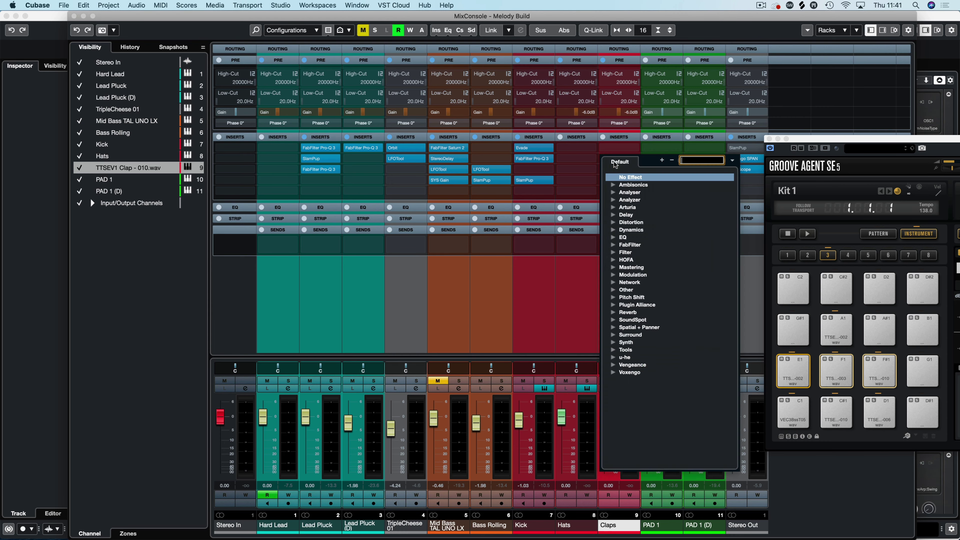
key(Escape)
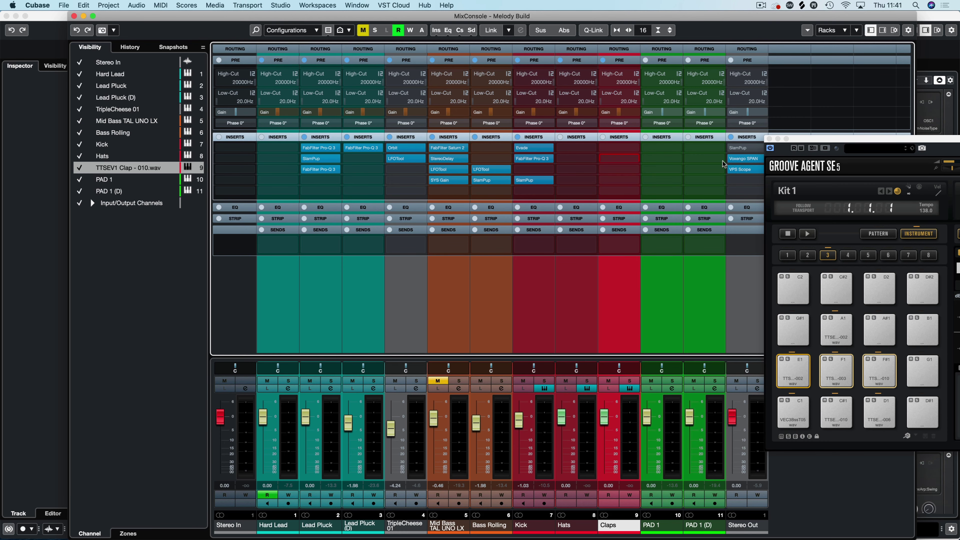
Return to the project window, show the Kick track's lanes, and move Groove Agent SE aside to uncover the arrangement.
click(812, 145)
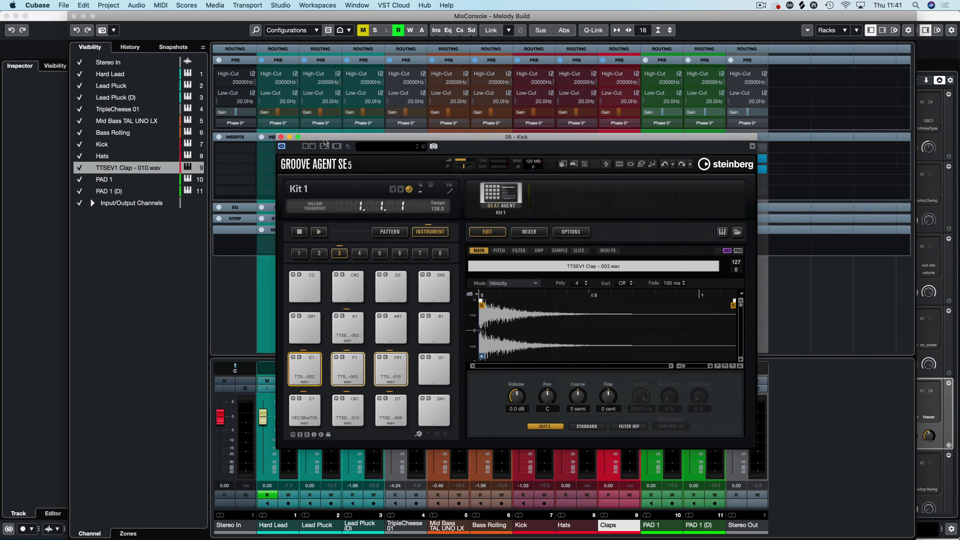
key(F3)
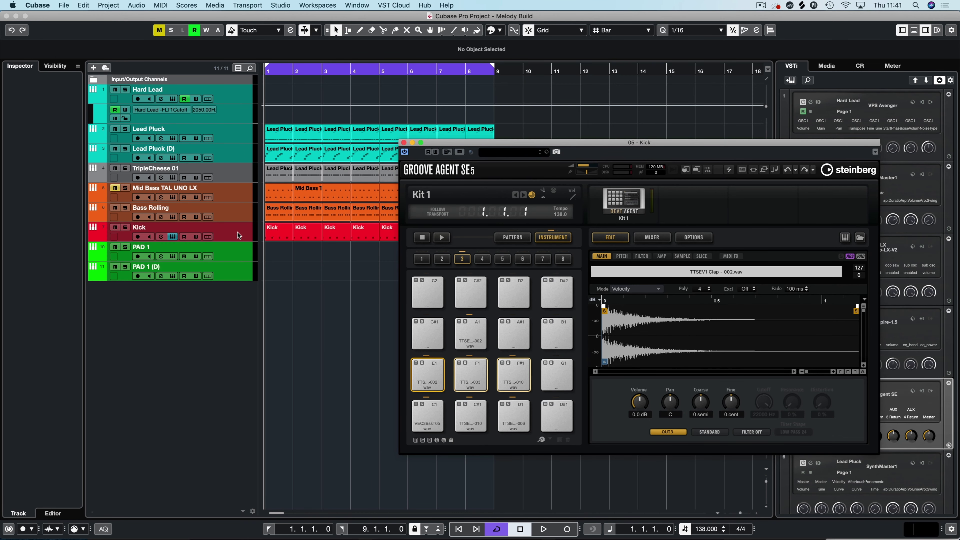
click(209, 237)
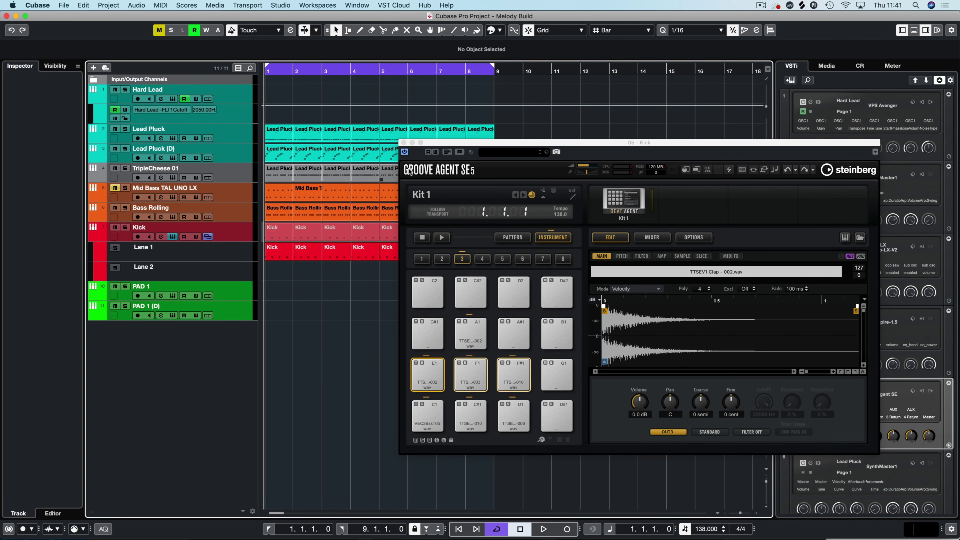
drag(463, 144, 597, 143)
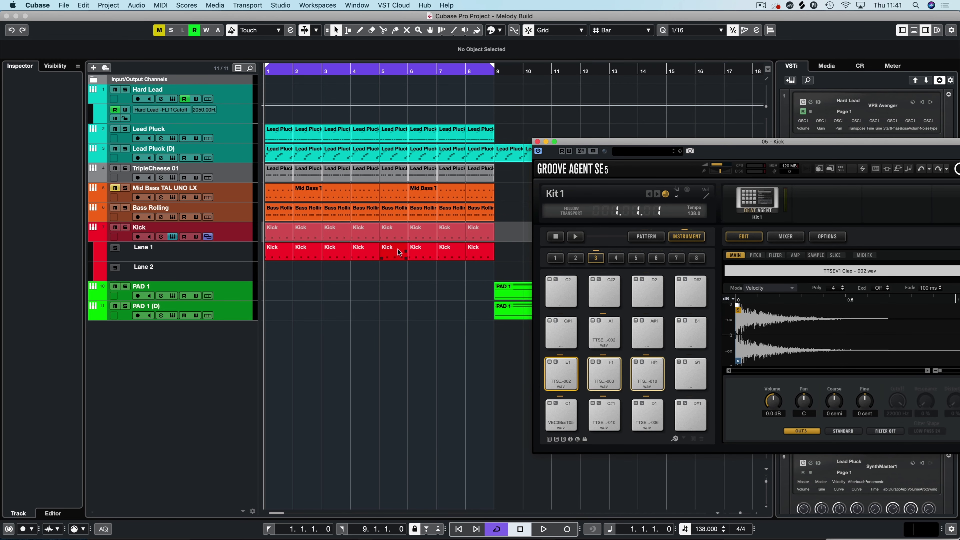
Copy the first-bar Kick part from Lane 1 down to Lane 2.
click(359, 272)
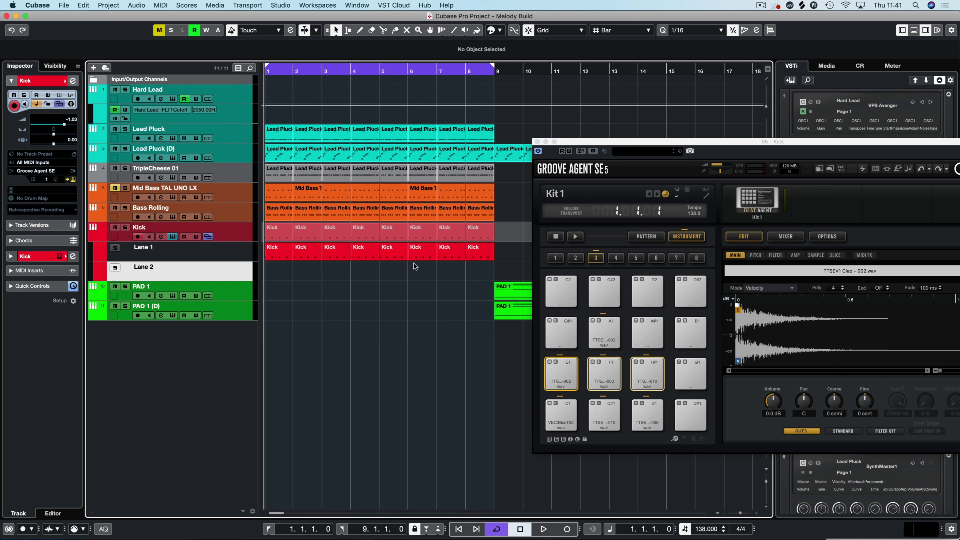
click(274, 256)
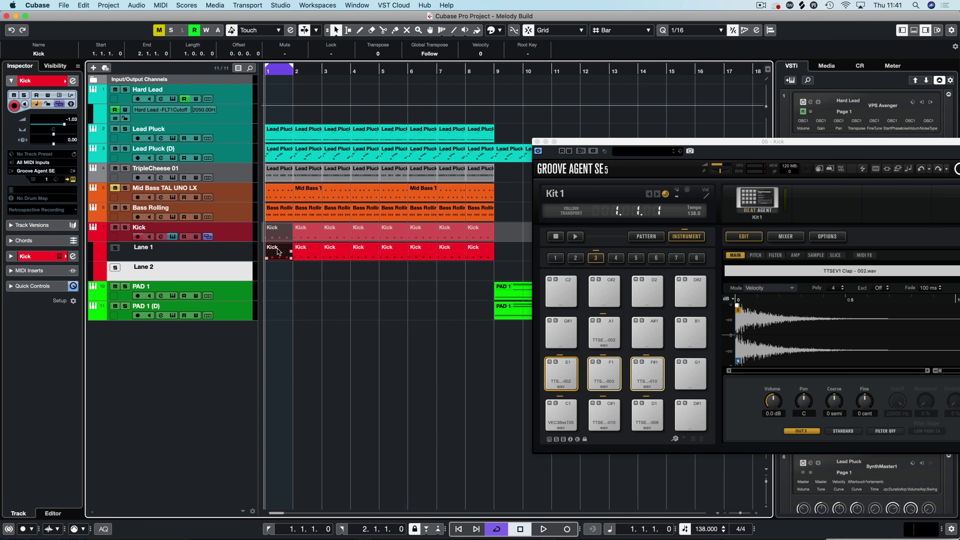
key(h)
key(h)
key(h)
drag(278, 252, 284, 279)
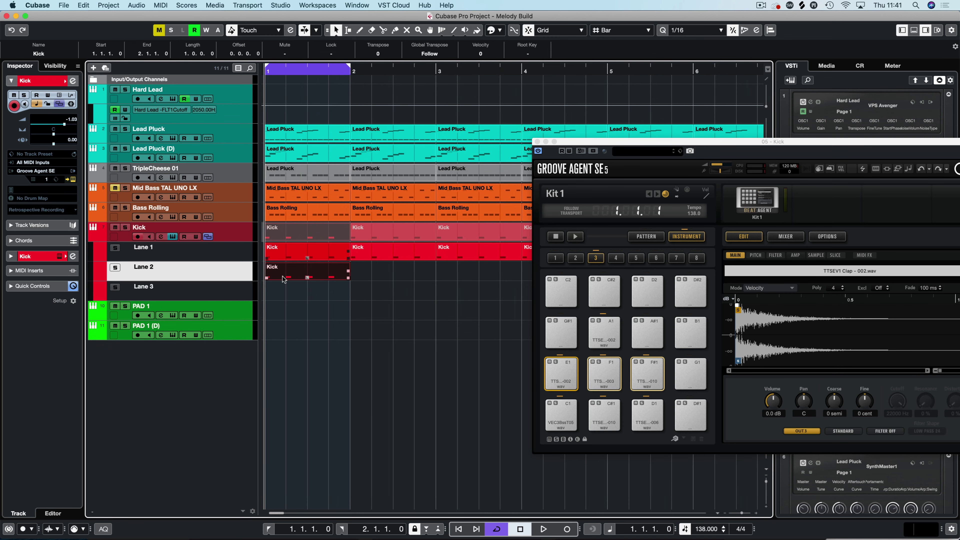
Open the Lane 2 part for note editing, move its four C1 notes to C#1 on the off-beats, and audition the result.
double_click(284, 278)
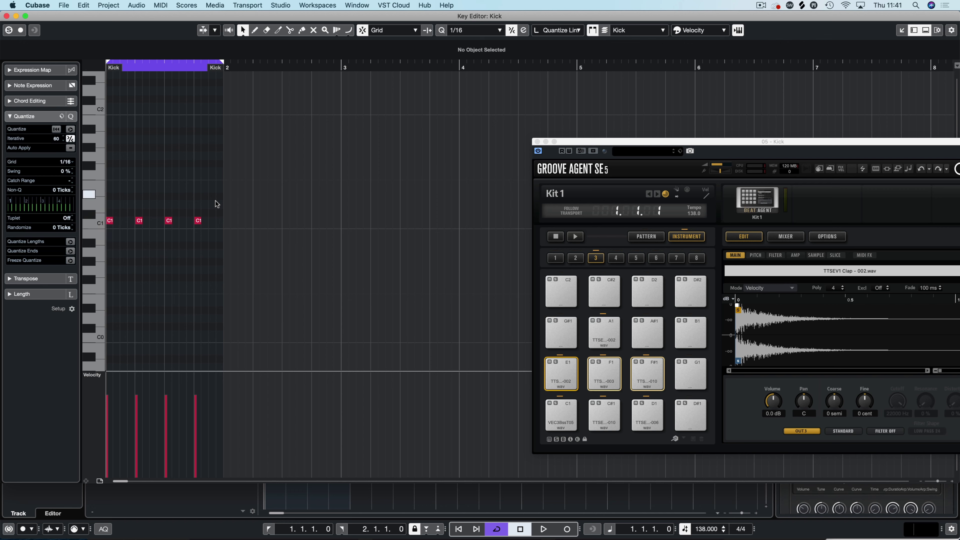
drag(216, 201, 128, 213)
click(129, 209)
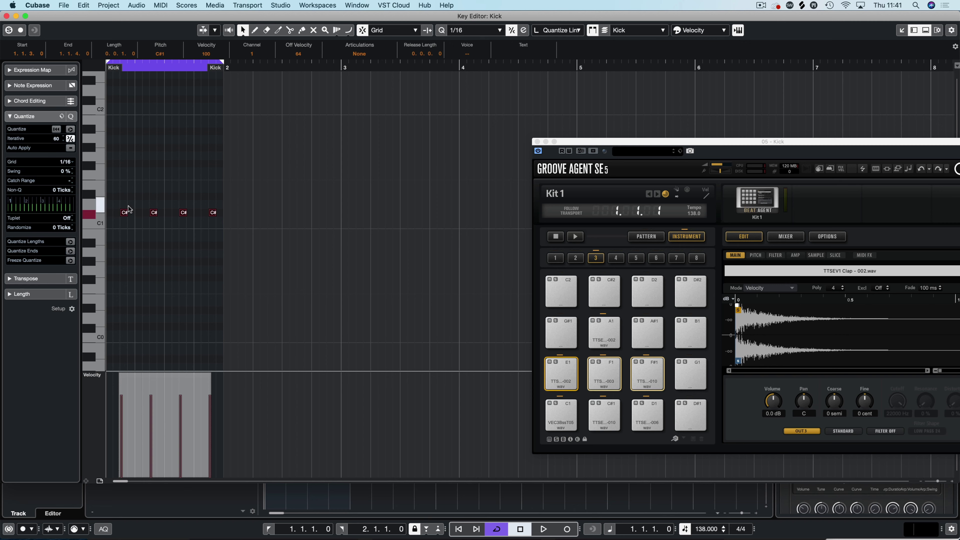
key(space)
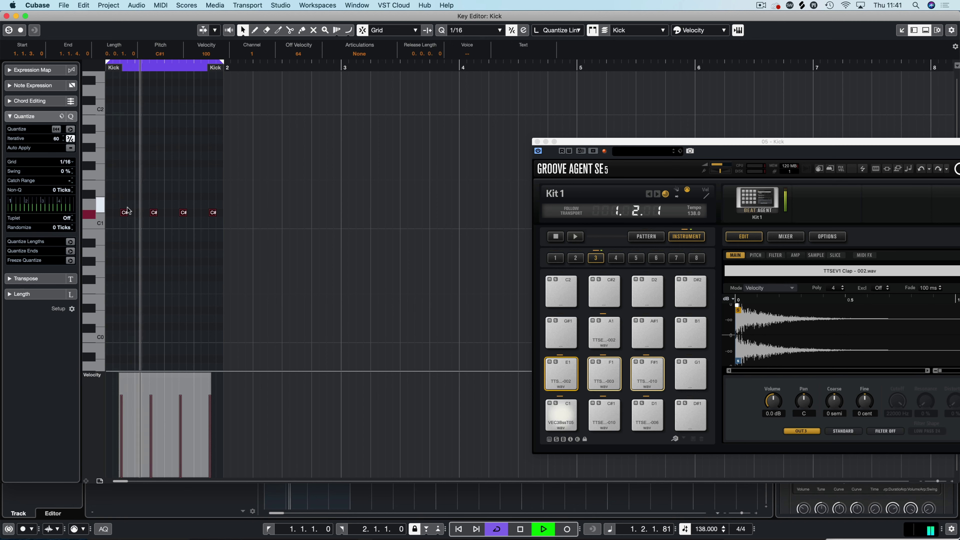
key(space)
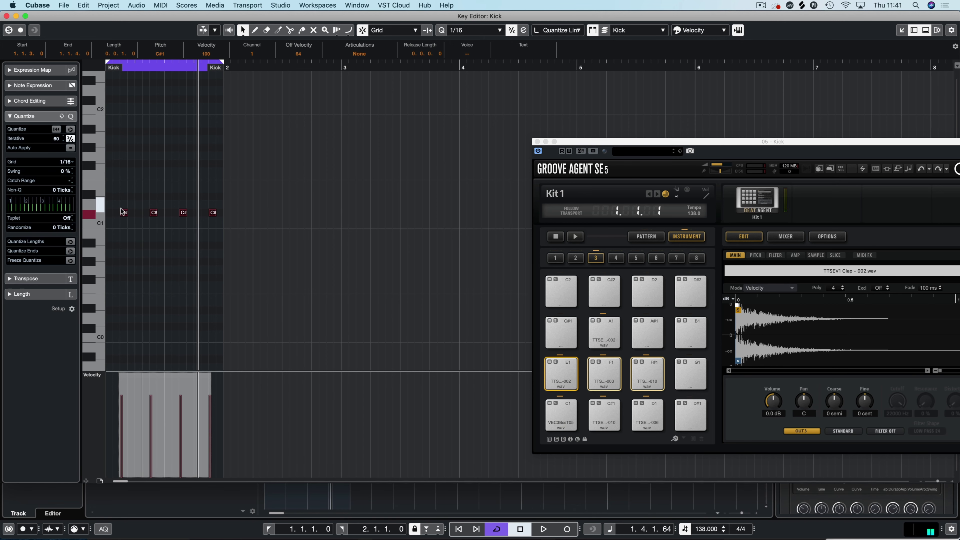
Add a sixteenth-note hat on D1 at the bar's start and duplicate it on every sixteenth across the whole bar.
click(114, 209)
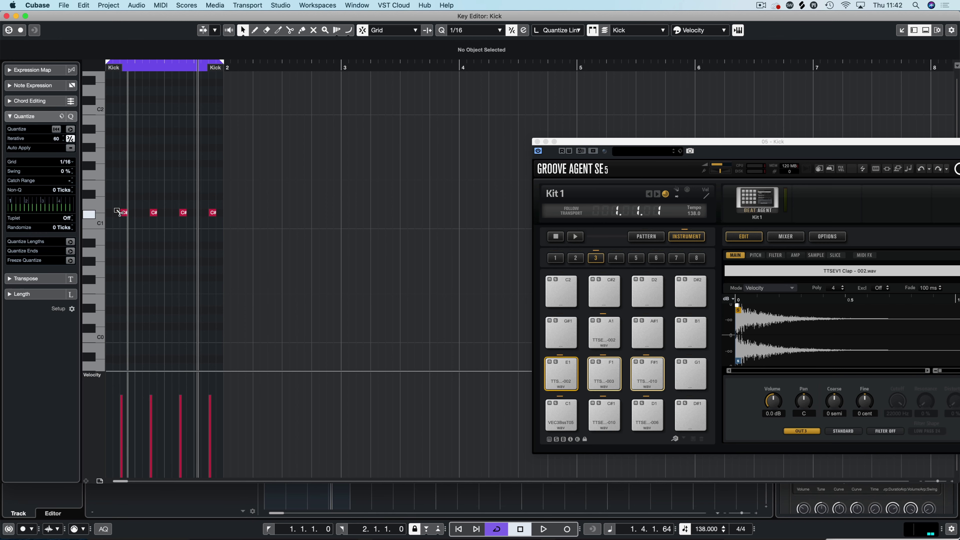
double_click(109, 208)
key(super+d)
key(super+d)
key(super+d)
key(super+d)
key(super+d)
key(super+d)
key(super+d)
key(super+d)
key(super+d)
key(super+d)
key(super+d)
key(super+d)
key(super+d)
key(super+d)
key(super+d)
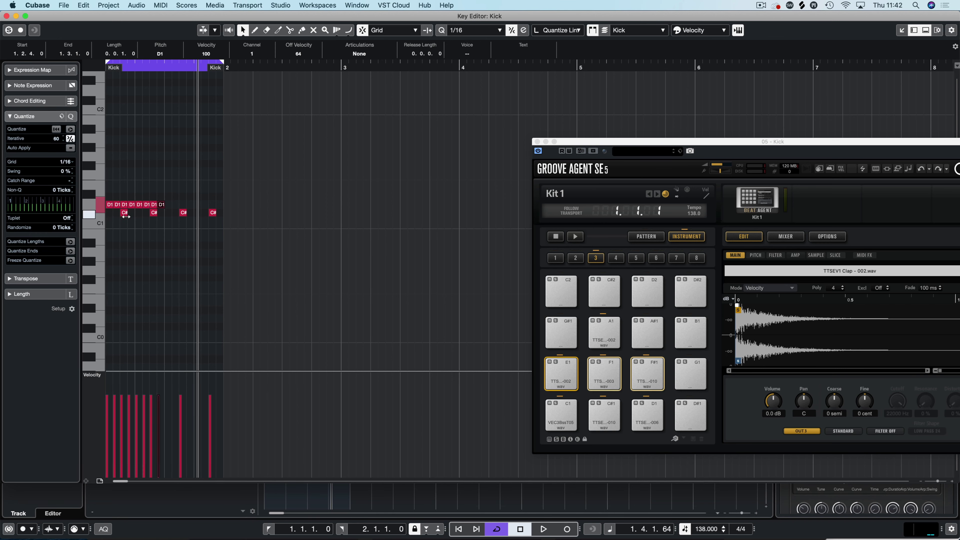
click(293, 154)
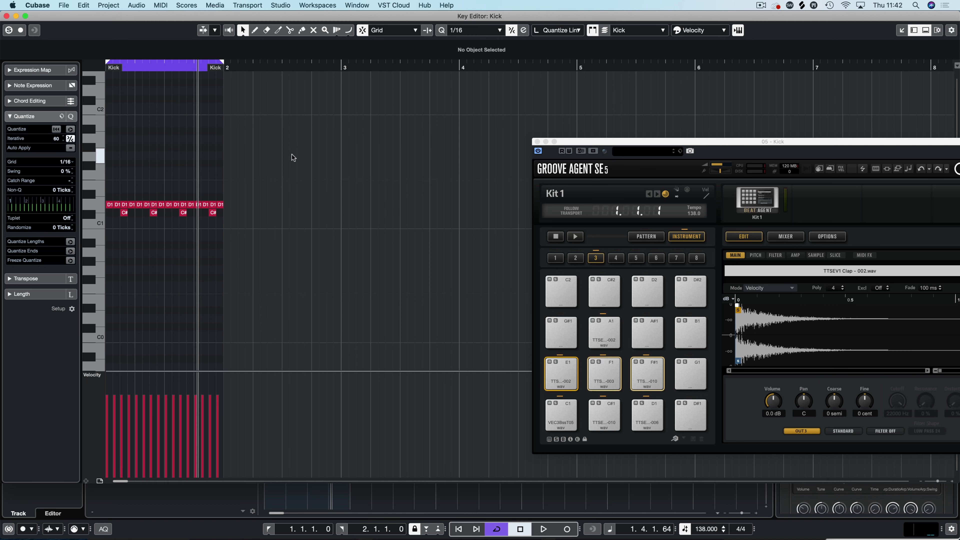
Play the hat pattern from the start of the bar, and close the Key Editor.
key(Home)
key(space)
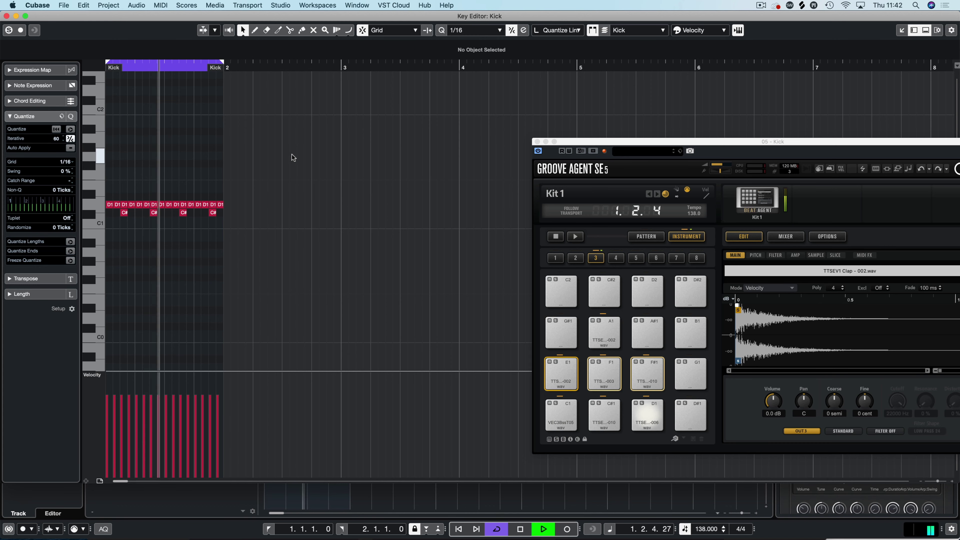
key(space)
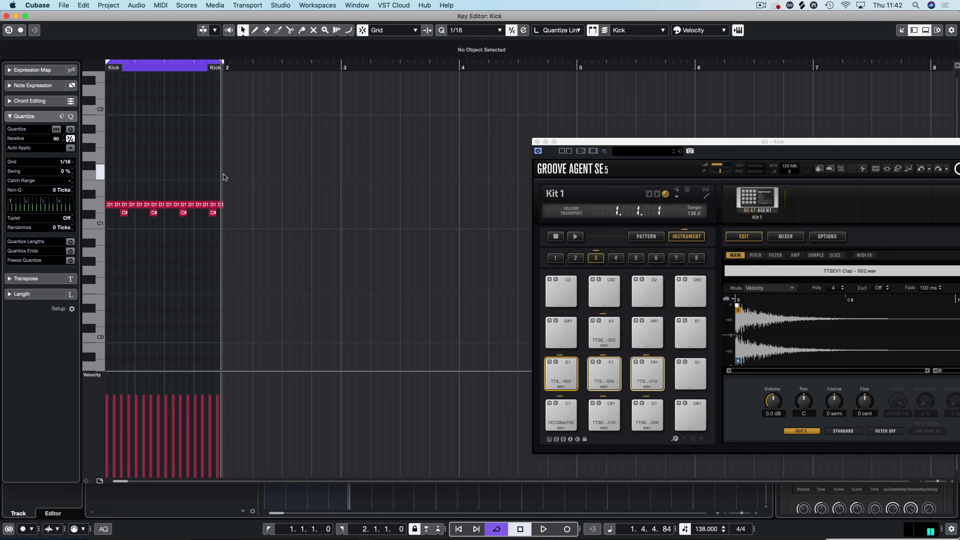
key(Return)
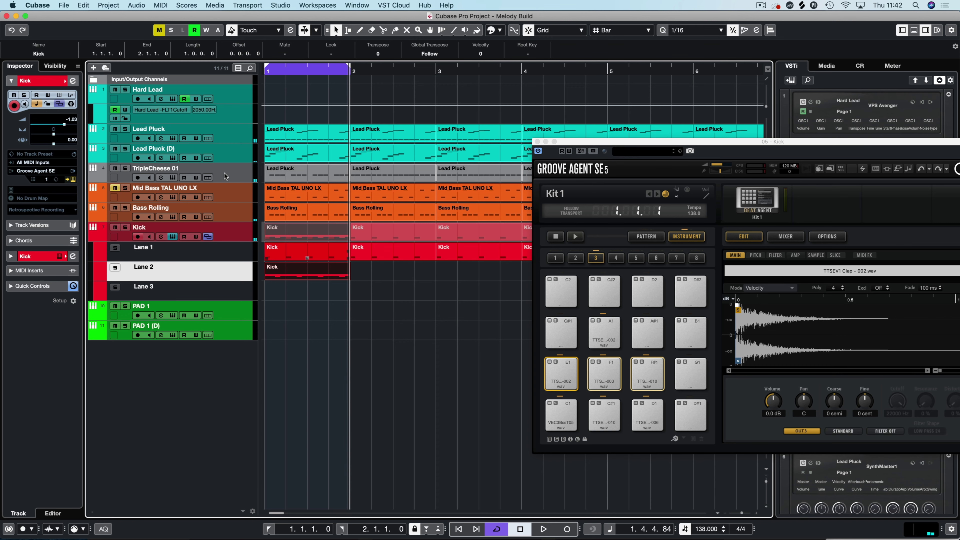
Reopen the MixConsole, clear the Groove Agent SE window out of the way, and solo the Hats channel.
key(F3)
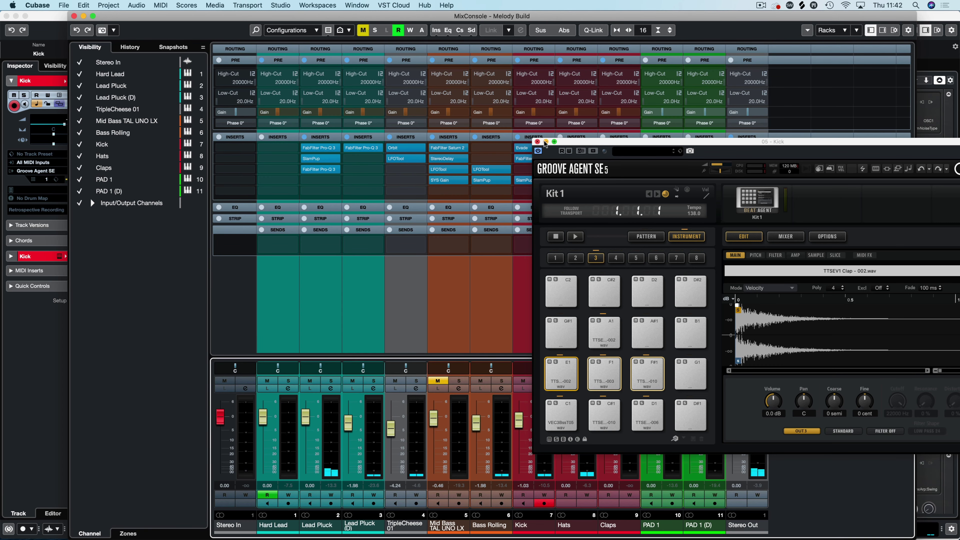
click(546, 143)
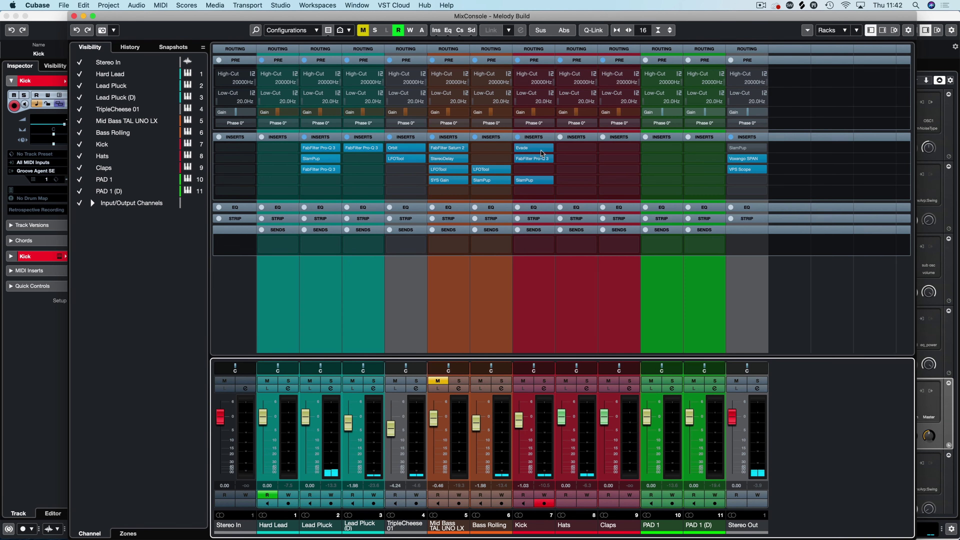
click(586, 381)
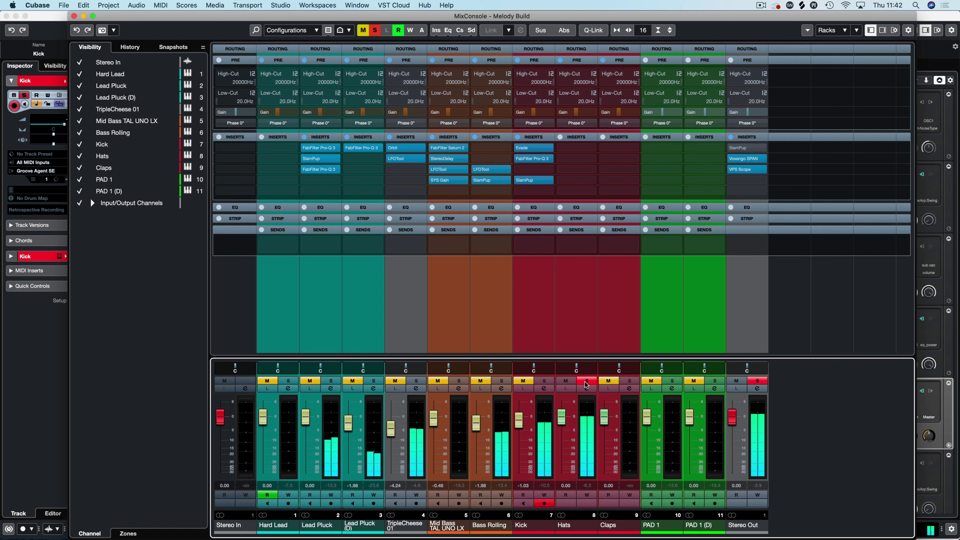
Insert FabFilter Pro-Q 3 in the first insert slot of the Hats channel.
click(577, 147)
text(pro)
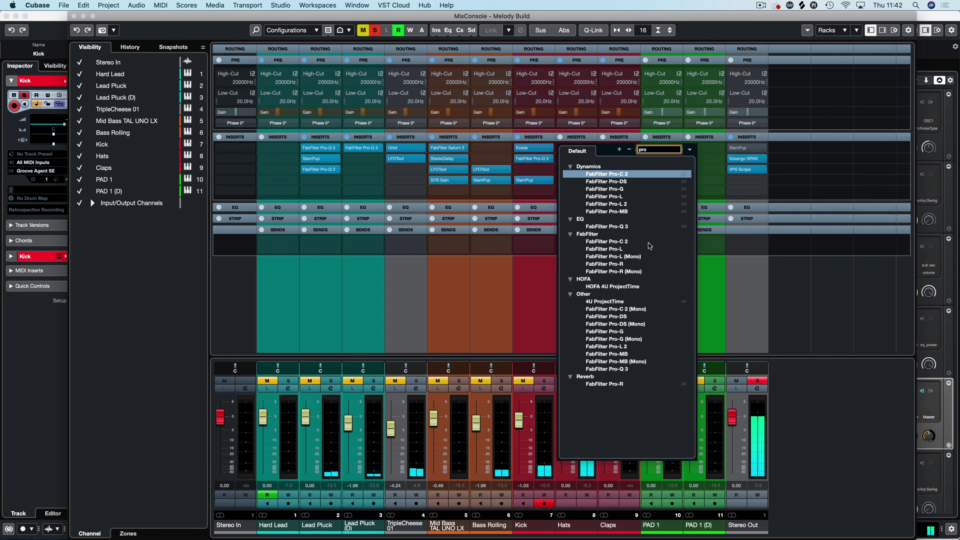
click(620, 226)
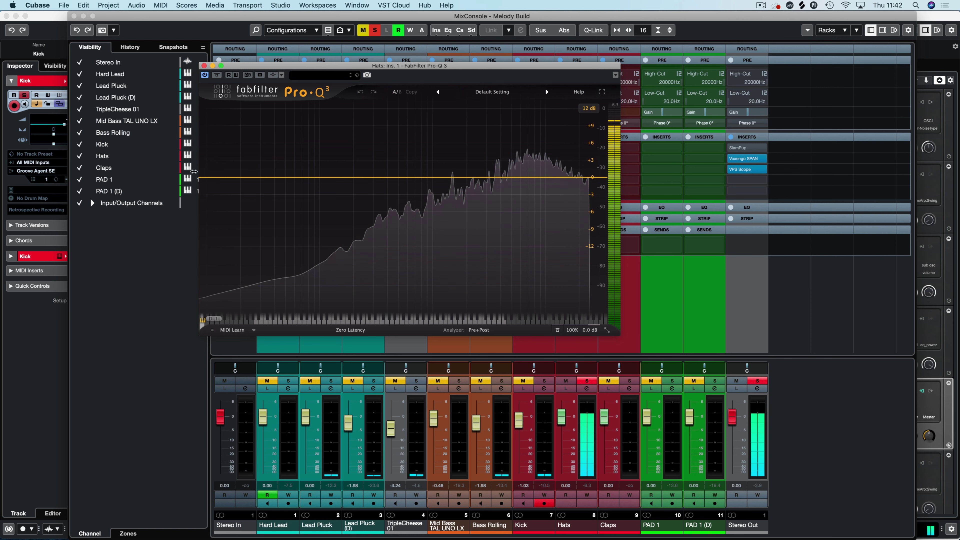
Add a 12 dB/oct low cut to the Hats EQ at about 532 Hz, and close the plug-in.
double_click(209, 177)
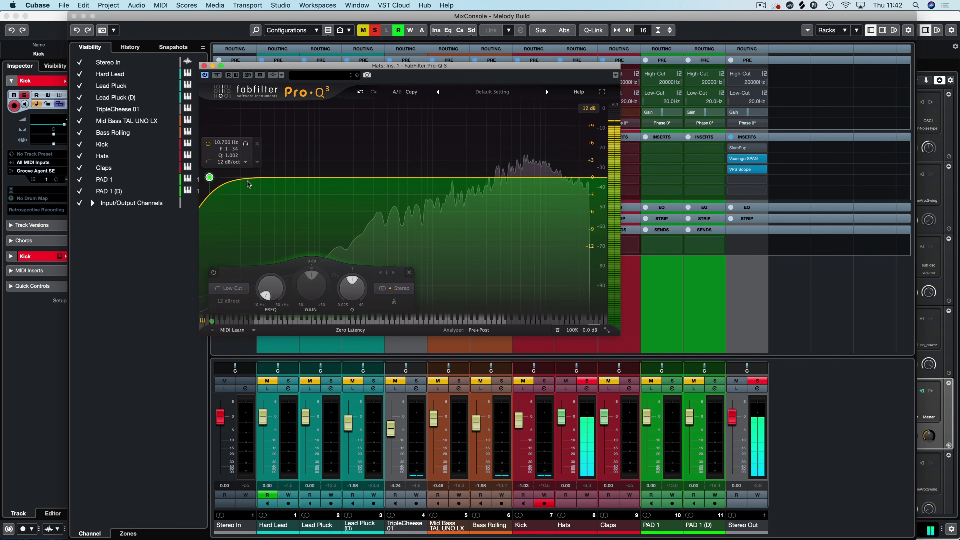
drag(210, 178, 514, 177)
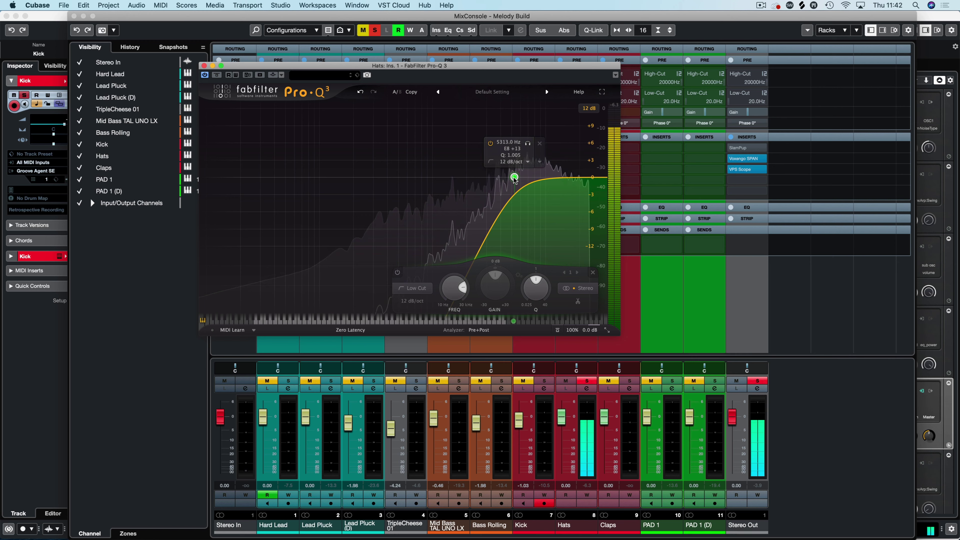
drag(499, 179, 402, 179)
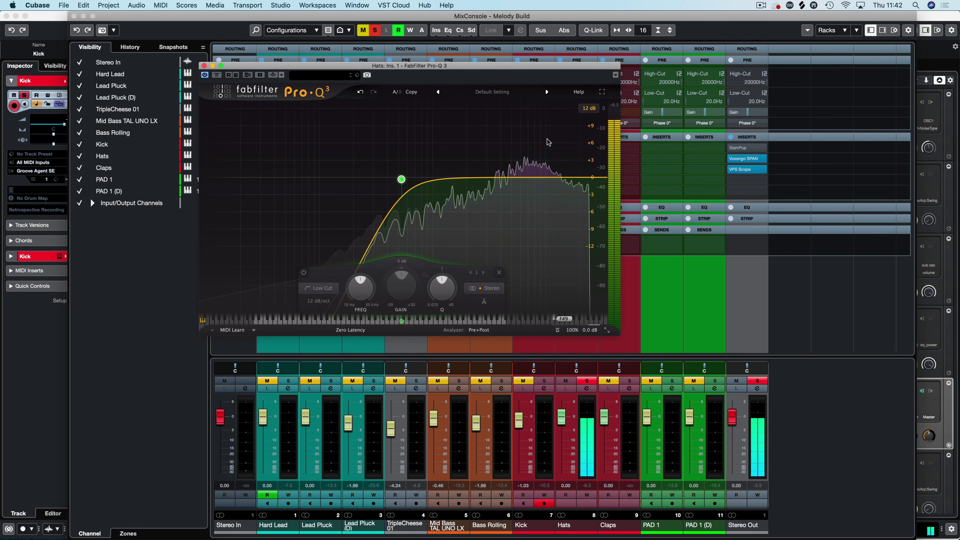
key(super+w)
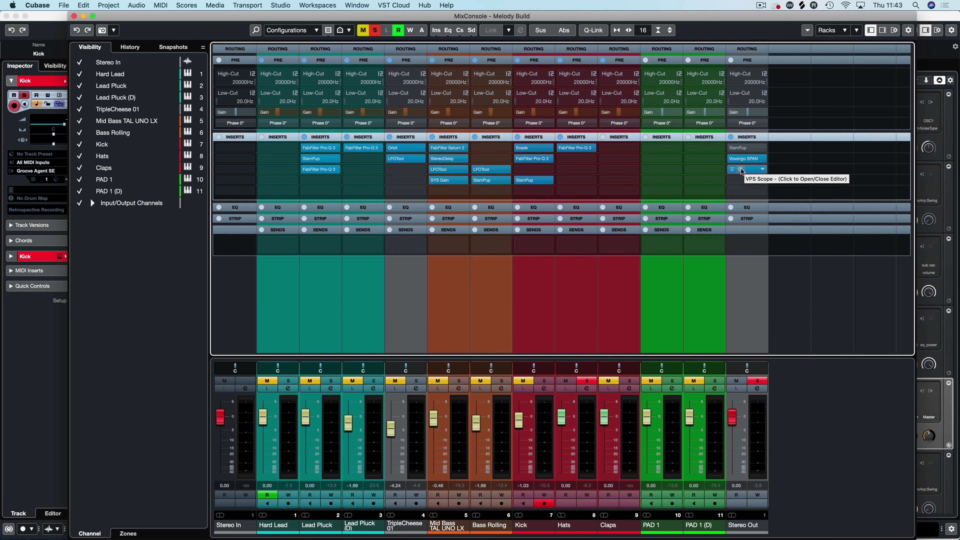
Examine the soloed hats' stereo field in VPS Scope on the Stereo Out, and review the Hats low-cut curve.
click(741, 169)
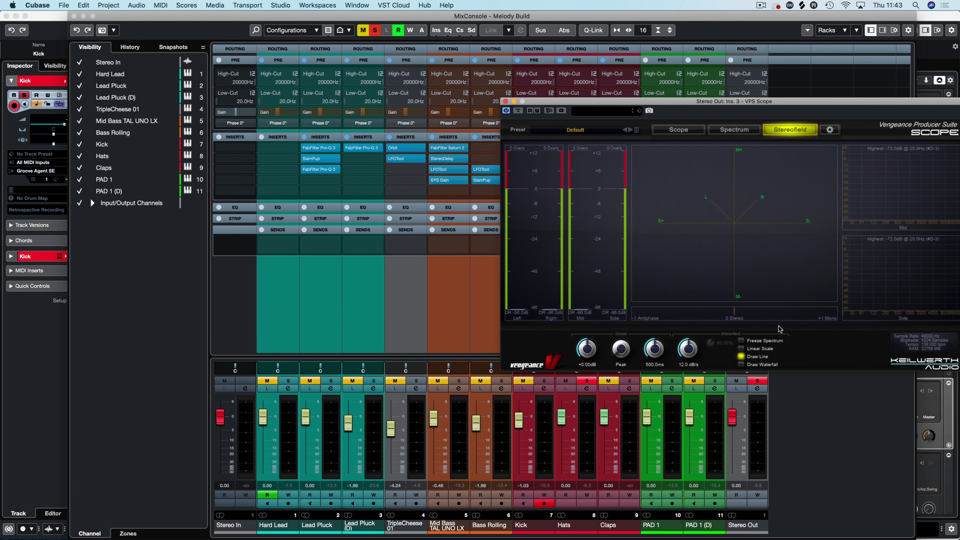
key(space)
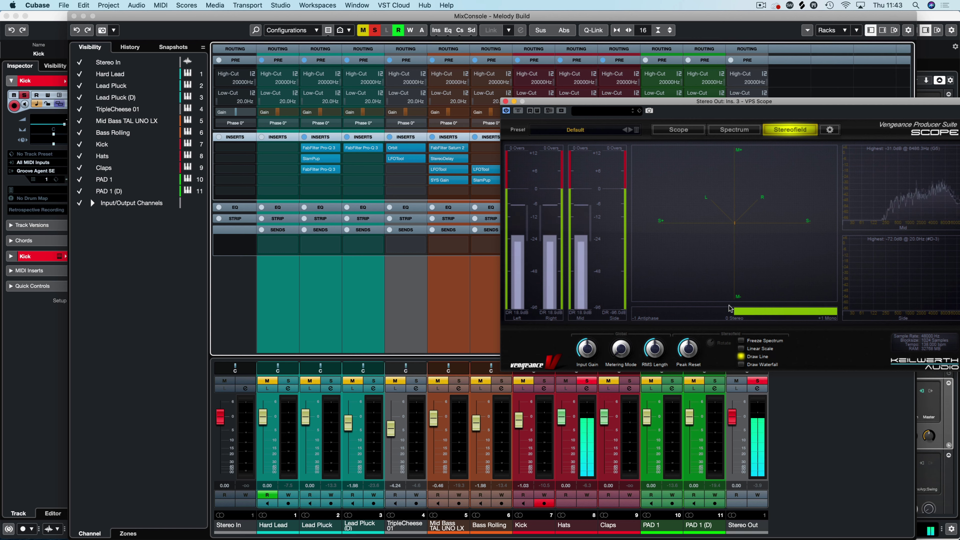
key(space)
click(506, 101)
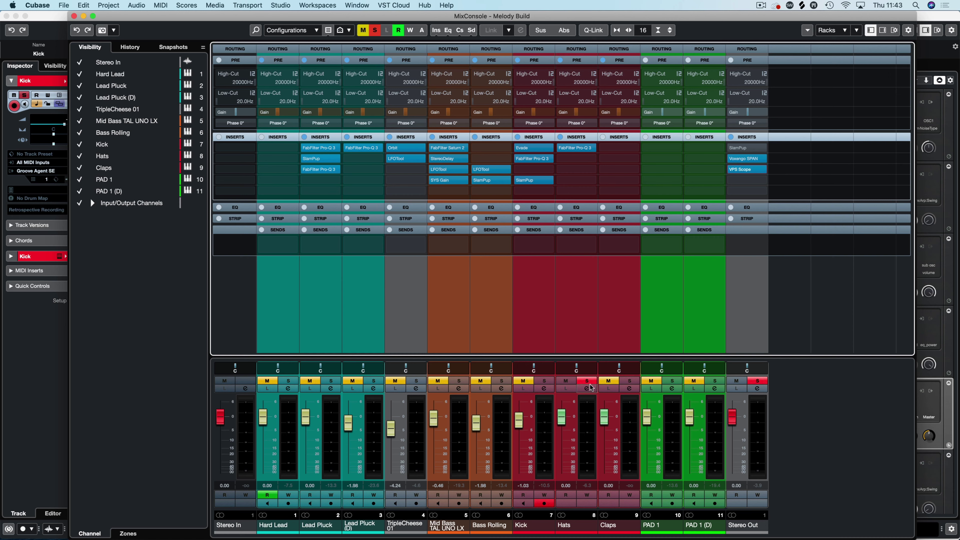
click(574, 147)
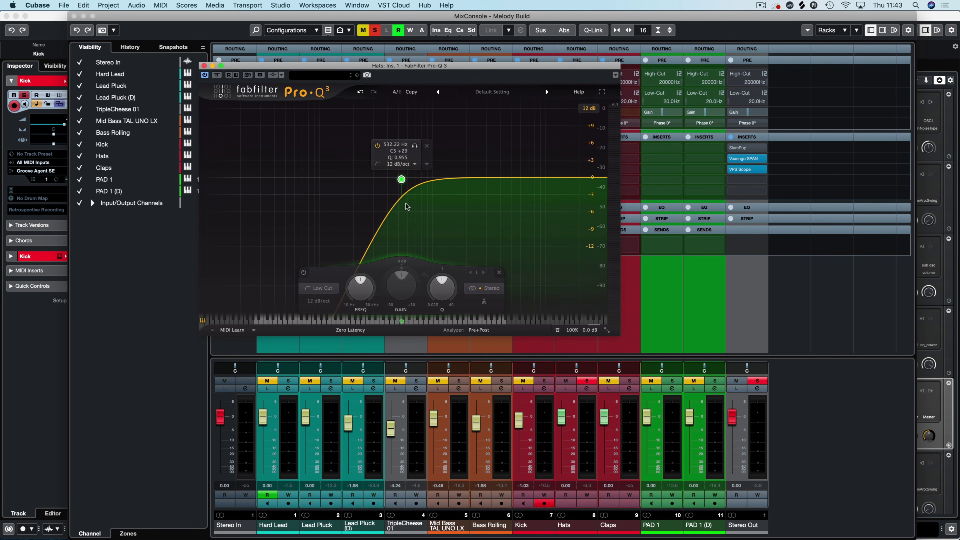
click(204, 65)
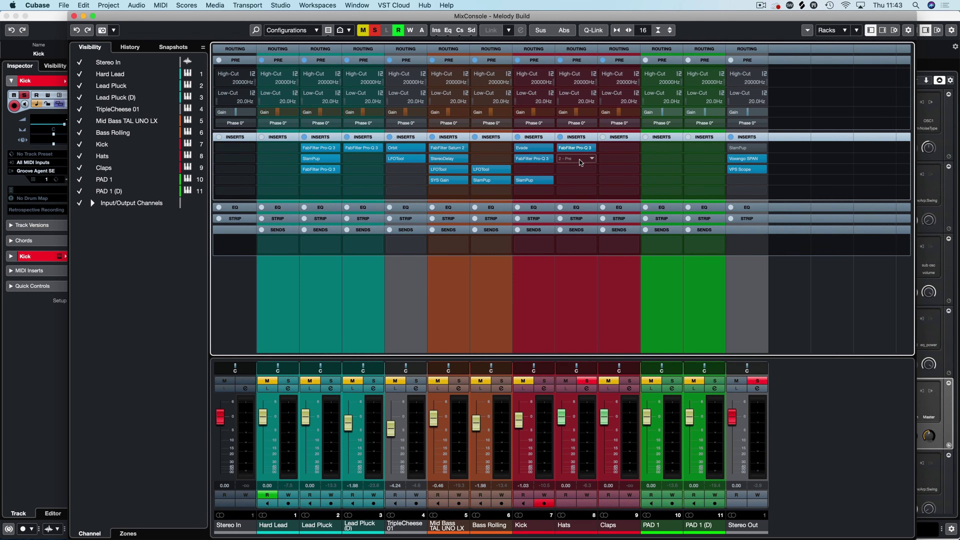
Lower the Hats channel fader to -4.03 dB, take the channel out of solo, and close the MixConsole.
drag(563, 422, 563, 429)
click(587, 381)
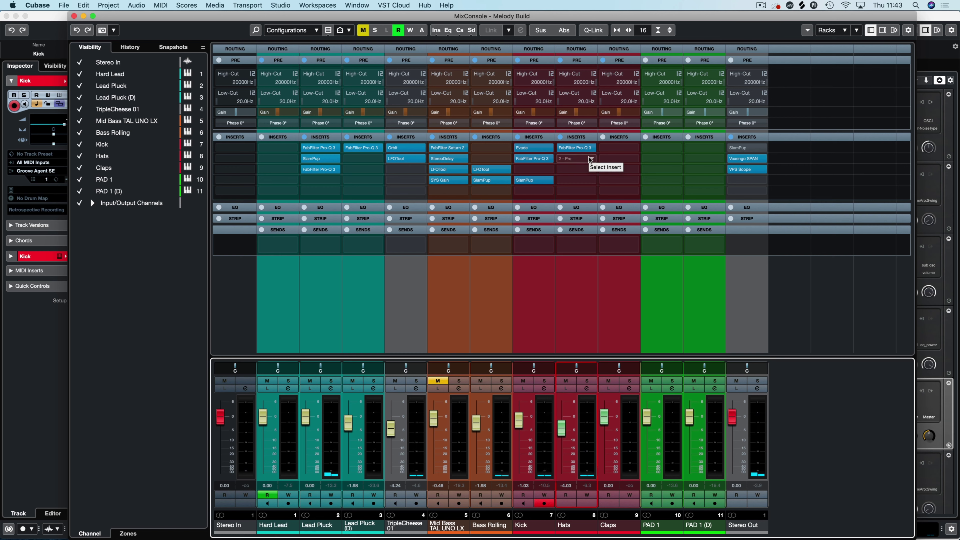
click(74, 16)
Reopen the Groove Agent SE editor and lower the closed hat pad's volume to -6.5 dB during playback.
click(60, 256)
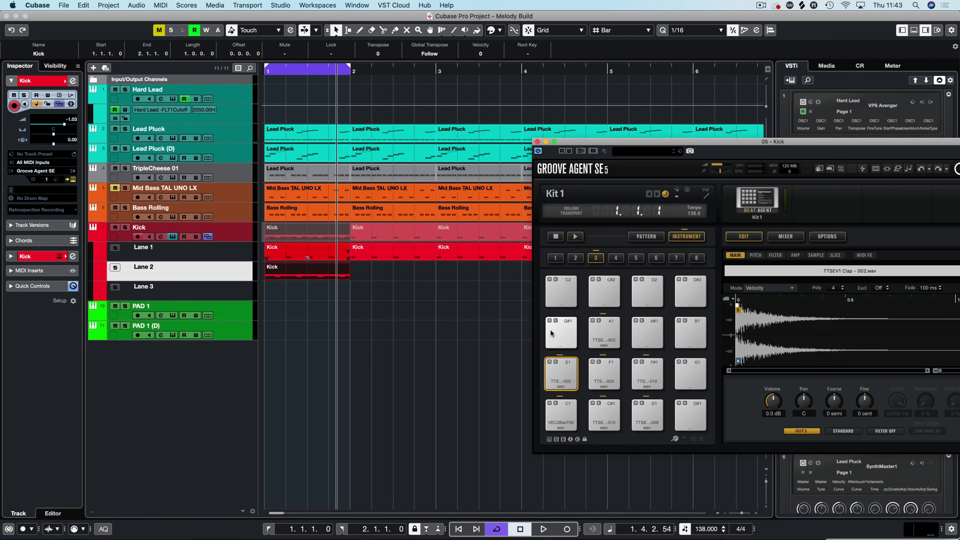
click(610, 382)
click(604, 416)
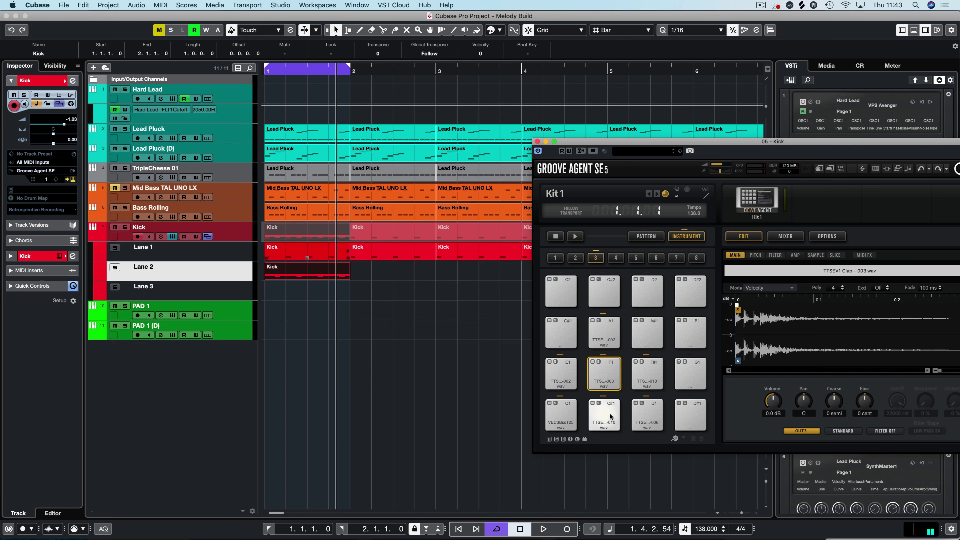
click(647, 416)
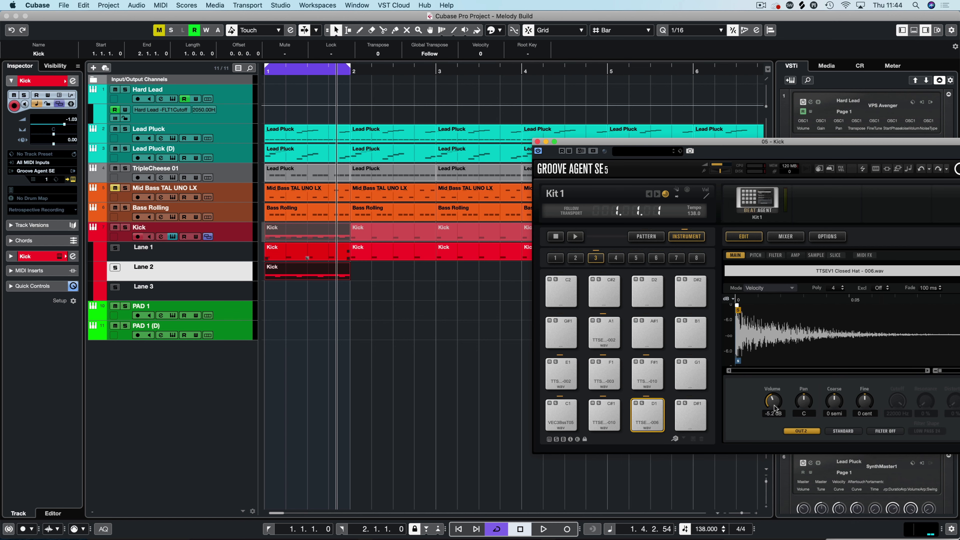
scroll(775, 407, down, 1)
key(space)
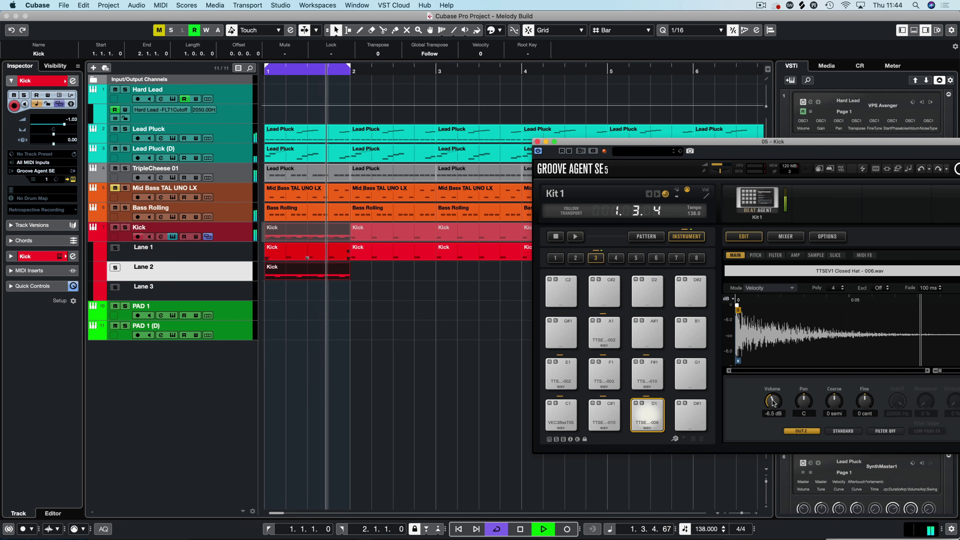
key(space)
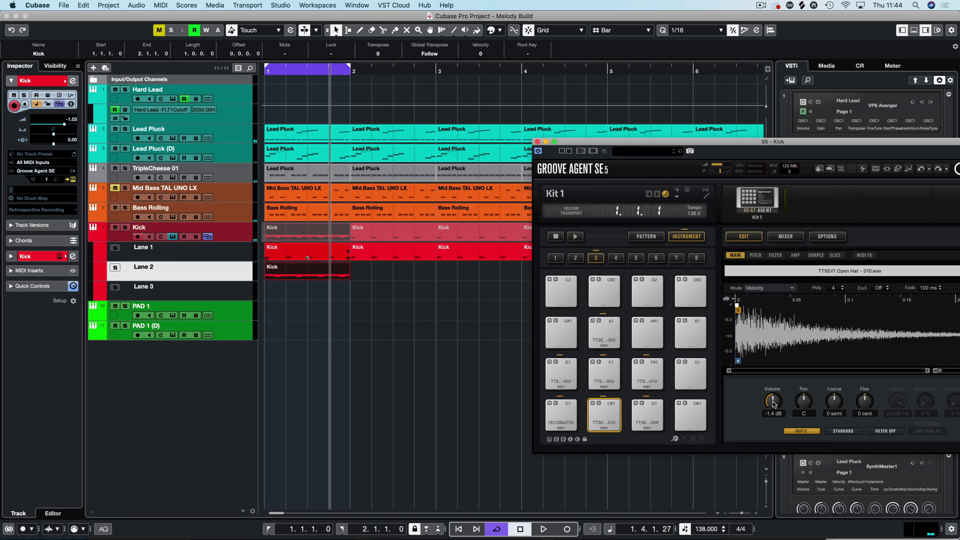
Set the open hat pad's volume to -1.1 dB and bring the whole Groove Agent SE window into view.
key(space)
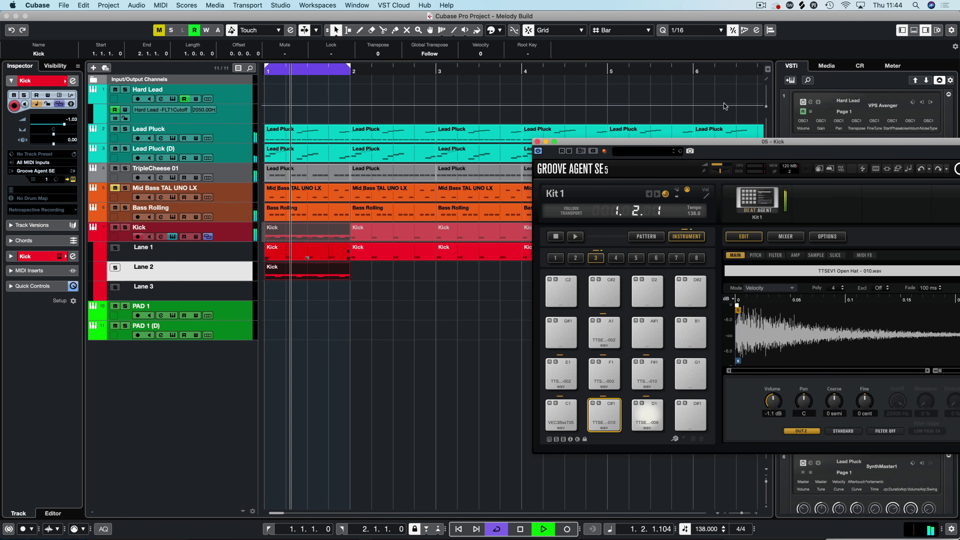
drag(741, 141, 485, 102)
key(space)
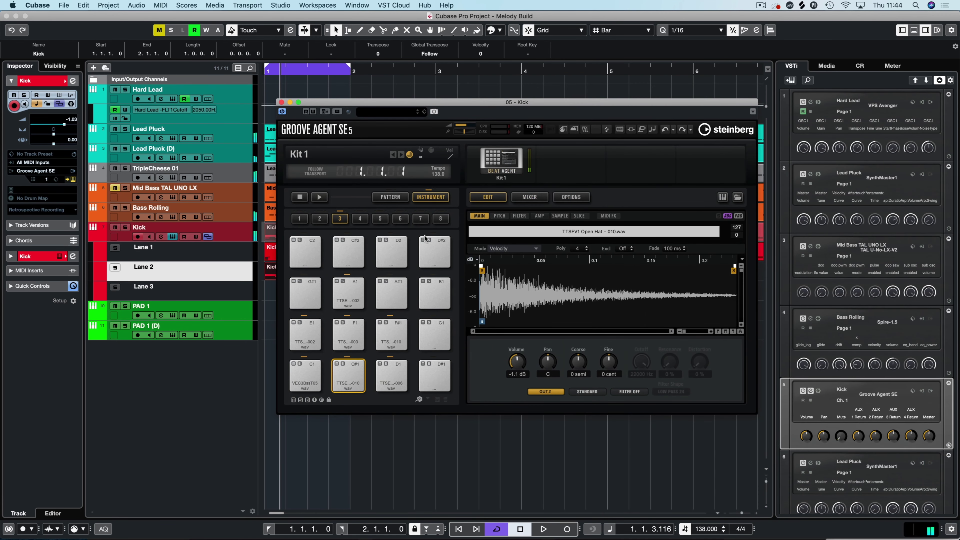
Remove the sustain from the open hat's amp envelope and stretch its decay to about 389 ms.
click(389, 376)
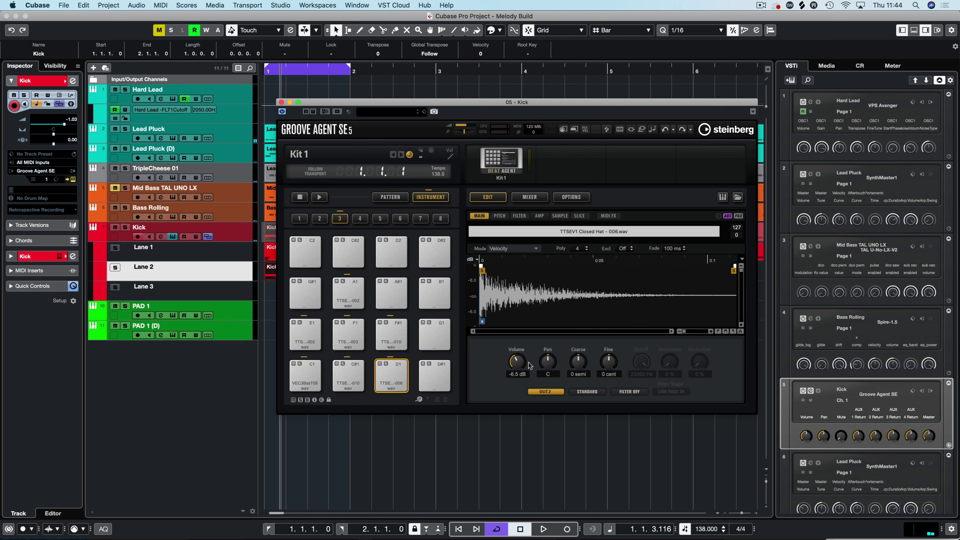
click(347, 376)
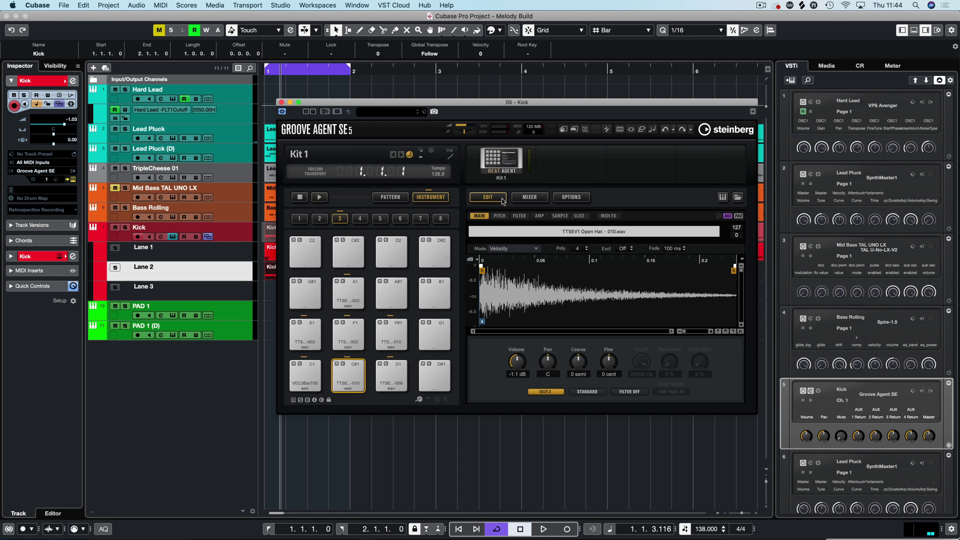
click(538, 216)
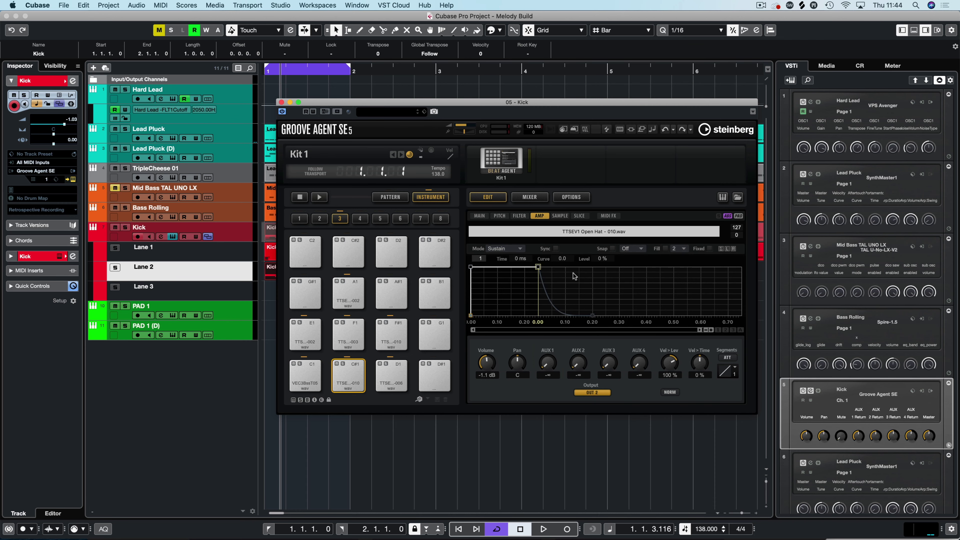
drag(537, 267, 532, 314)
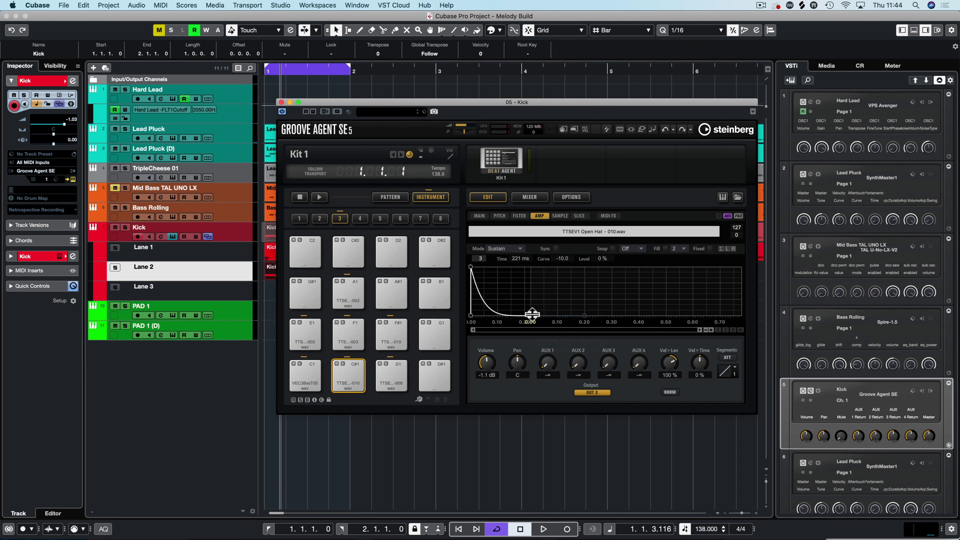
key(space)
drag(530, 315, 574, 316)
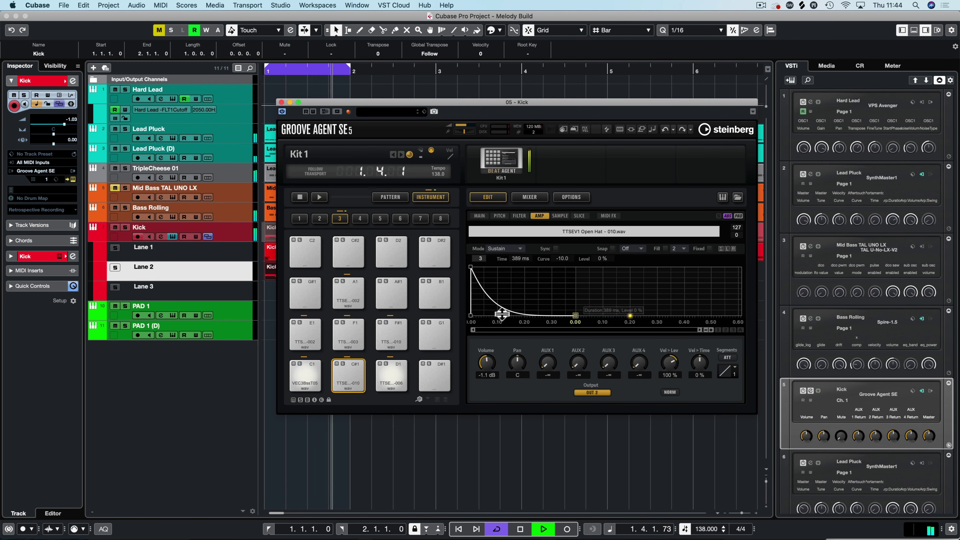
Flatten the open hat's decay curve to -2.0, shorten the decay to about 363 ms, and close Groove Agent SE.
drag(505, 313, 510, 305)
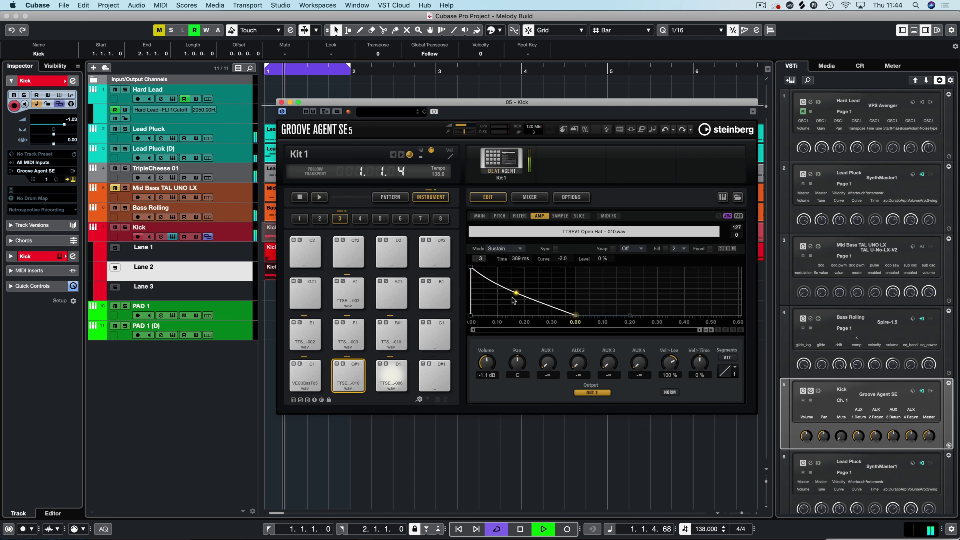
mouse_move(575, 315)
mouse_down()
mouse_move(581, 235)
mouse_move(568, 318)
mouse_up()
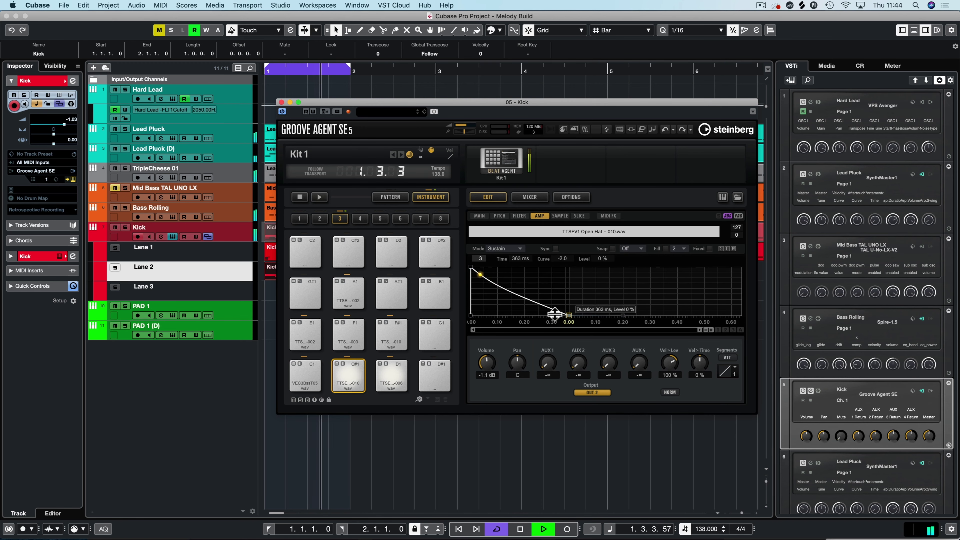
key(space)
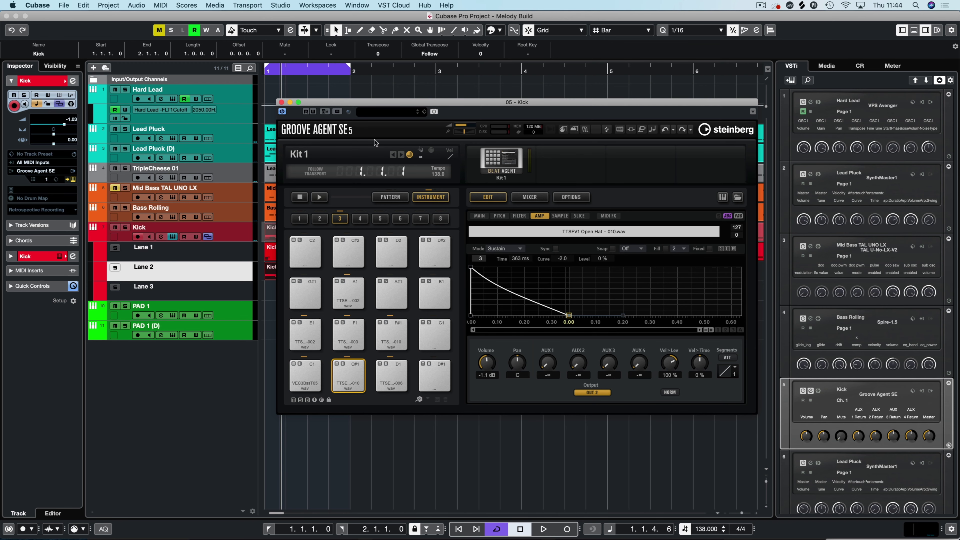
click(281, 102)
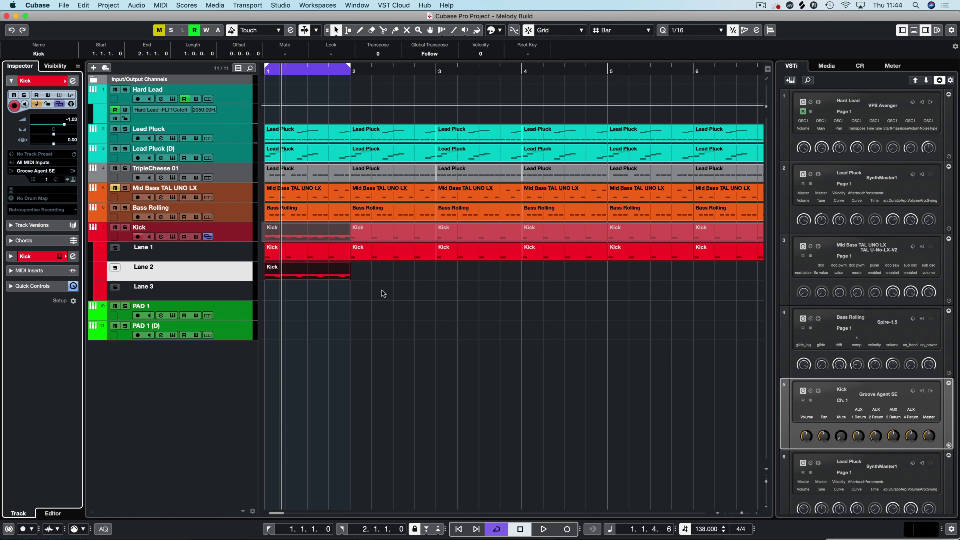
Audition the loop, create a one-bar part in Lane 3 of the Kick track, and open it in the Key Editor.
key(space)
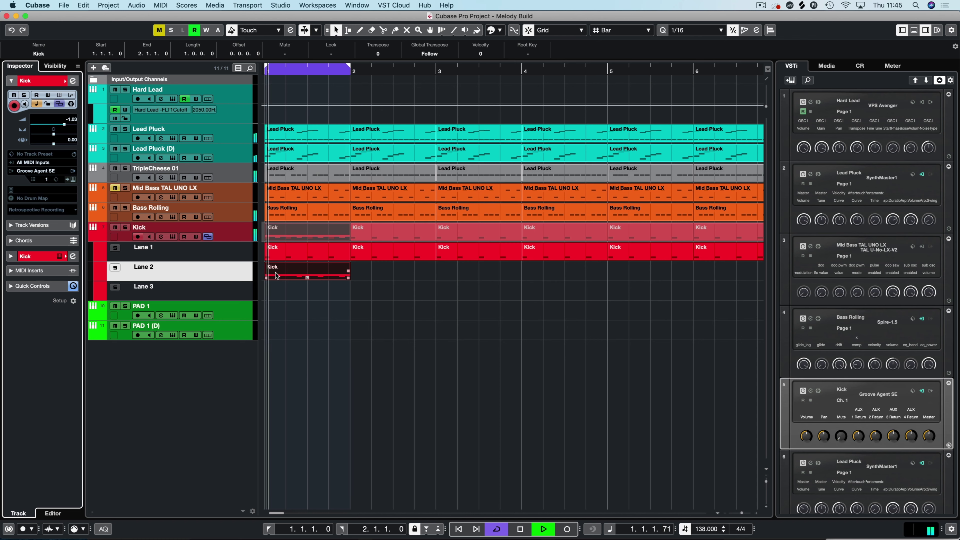
key(space)
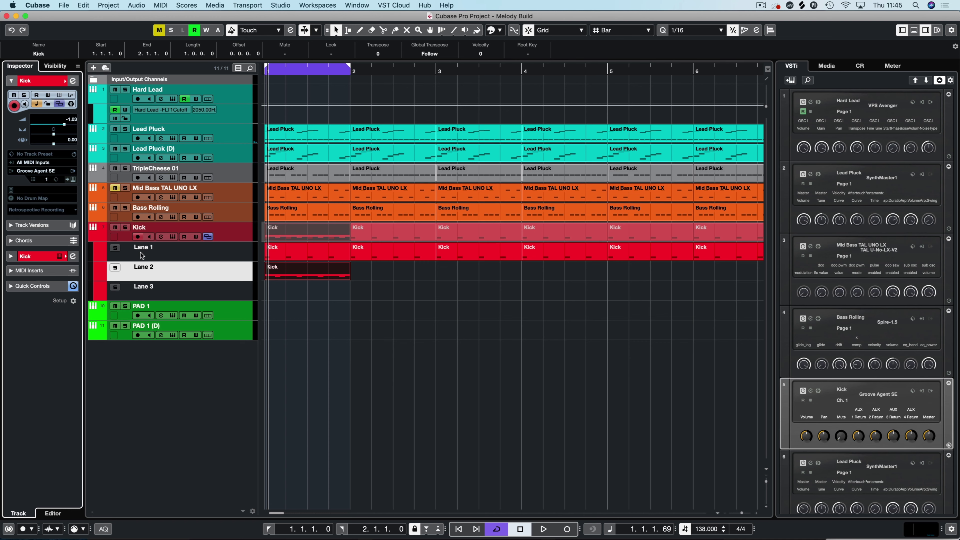
double_click(286, 289)
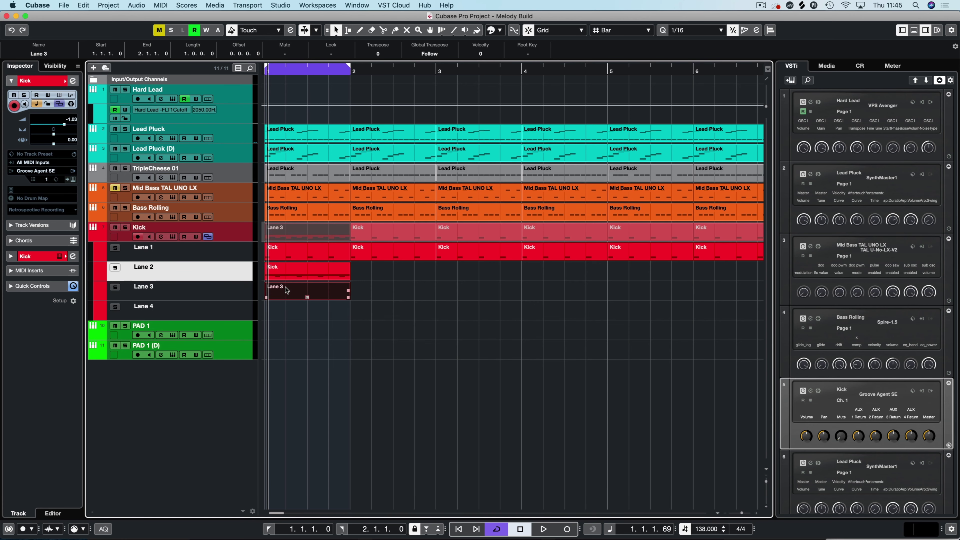
double_click(286, 289)
click(348, 30)
key(h)
key(h)
key(h)
key(h)
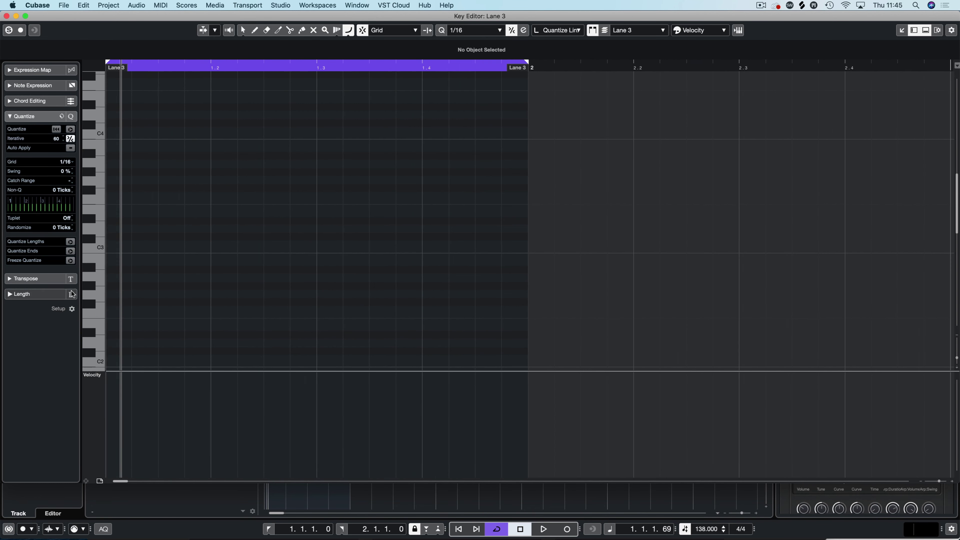
Enter sixteenth-note F1 and F#1 claps on beats 1.2 and 1.4, and audition them.
click(145, 343)
scroll(104, 232, down, 5)
key(super+z)
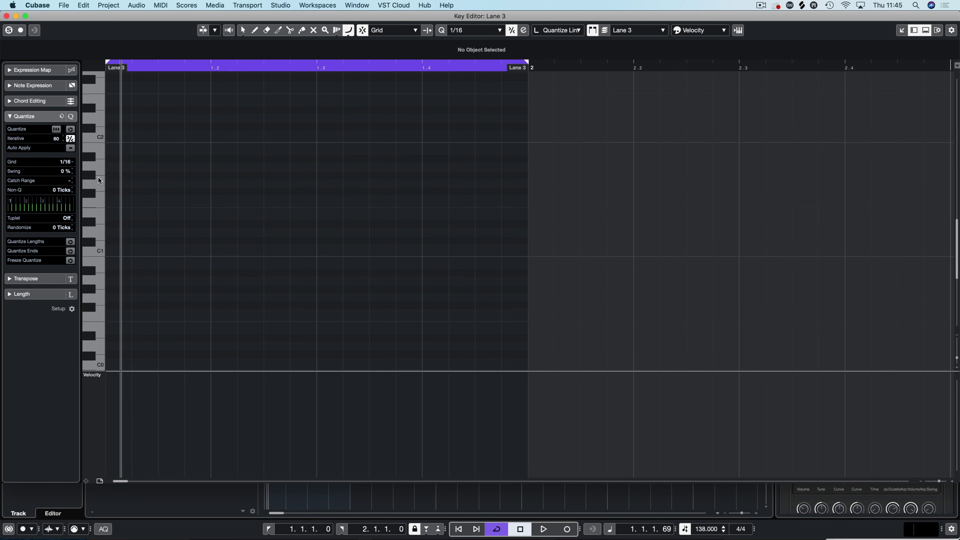
click(100, 254)
click(218, 199)
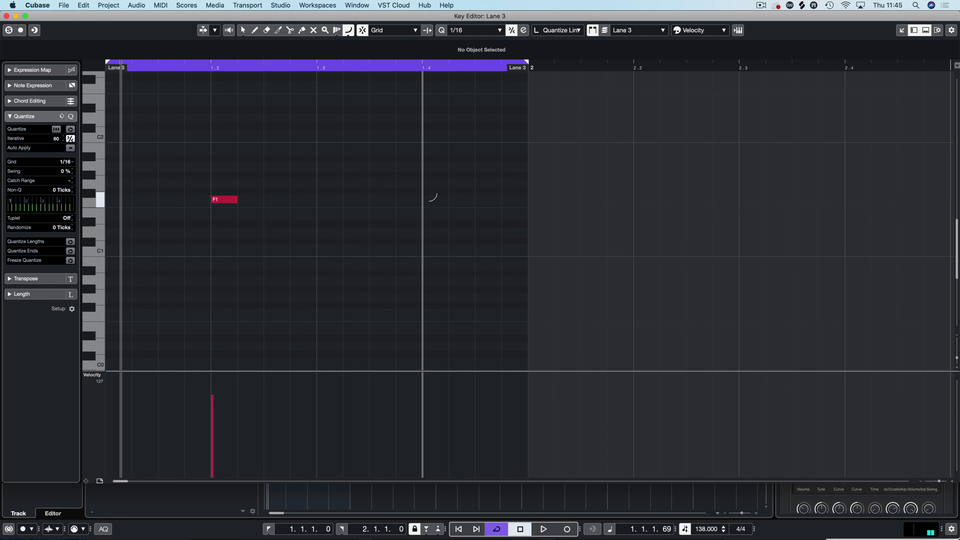
click(432, 200)
click(433, 189)
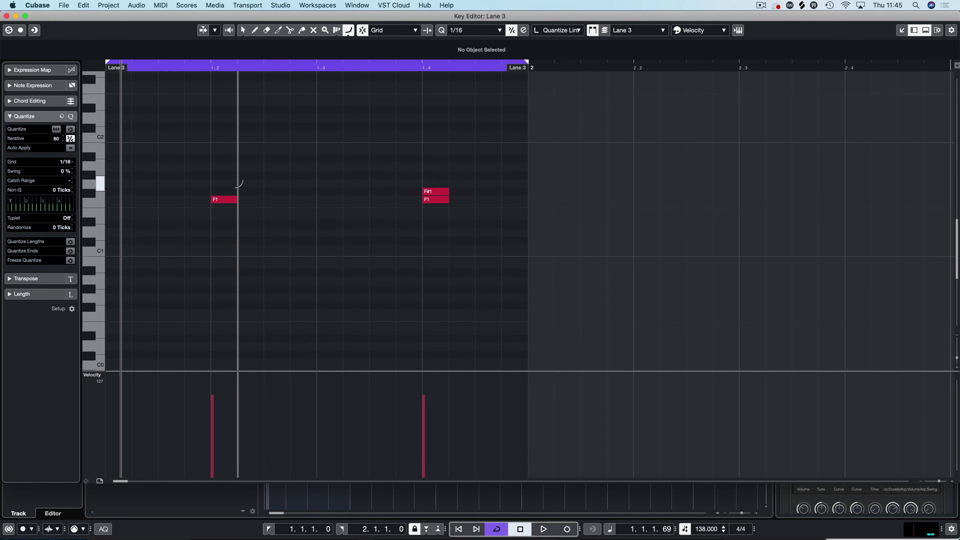
click(228, 190)
key(space)
key(1)
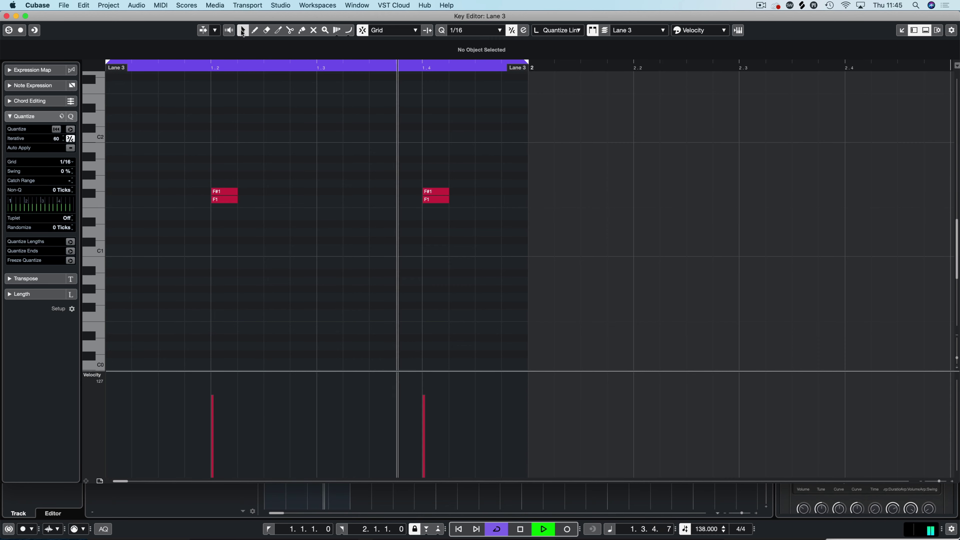
key(space)
Try the two F1 clap notes on E1 during playback, and move them back to F1.
drag(181, 208, 436, 200)
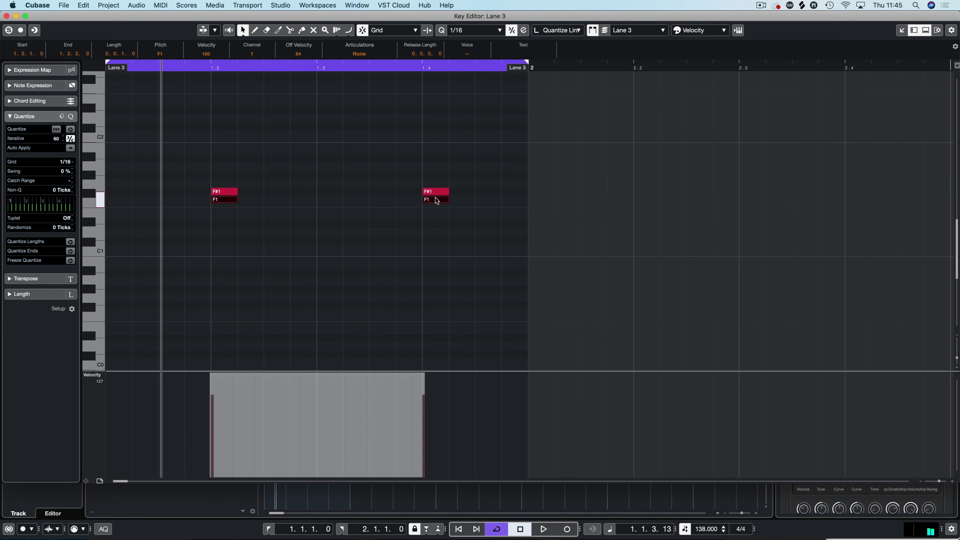
key(Down)
key(space)
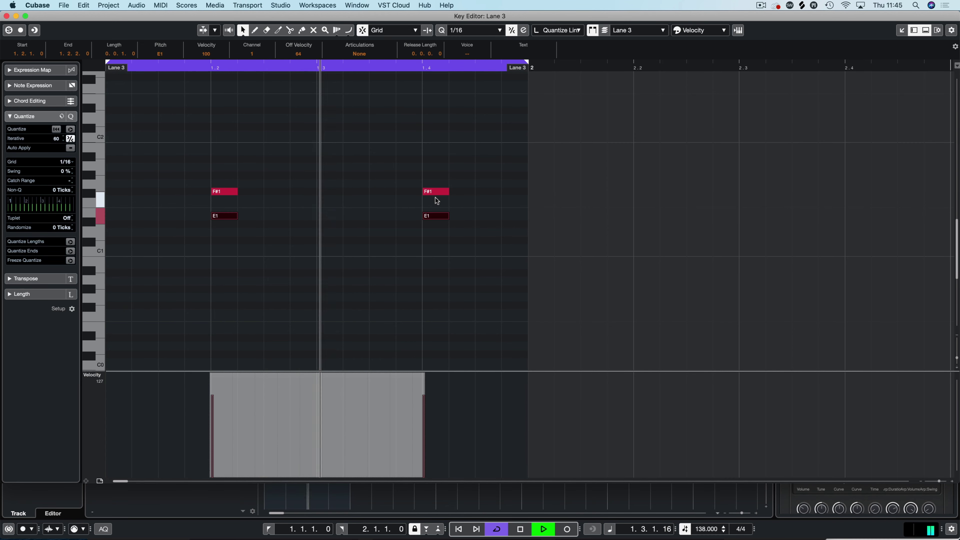
key(space)
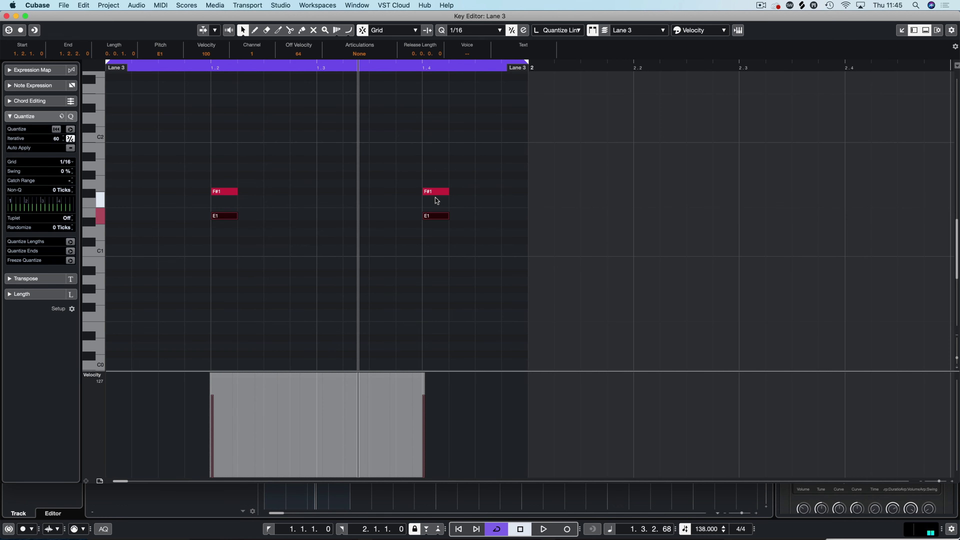
key(Up)
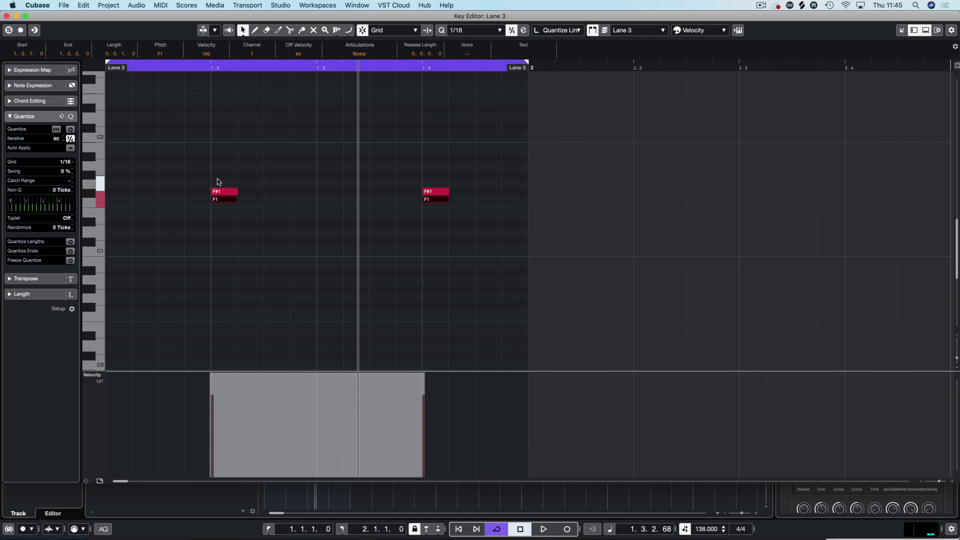
Close the Key Editor, solo Lane 3 of the Kick track, and play the clap part.
drag(214, 186, 223, 208)
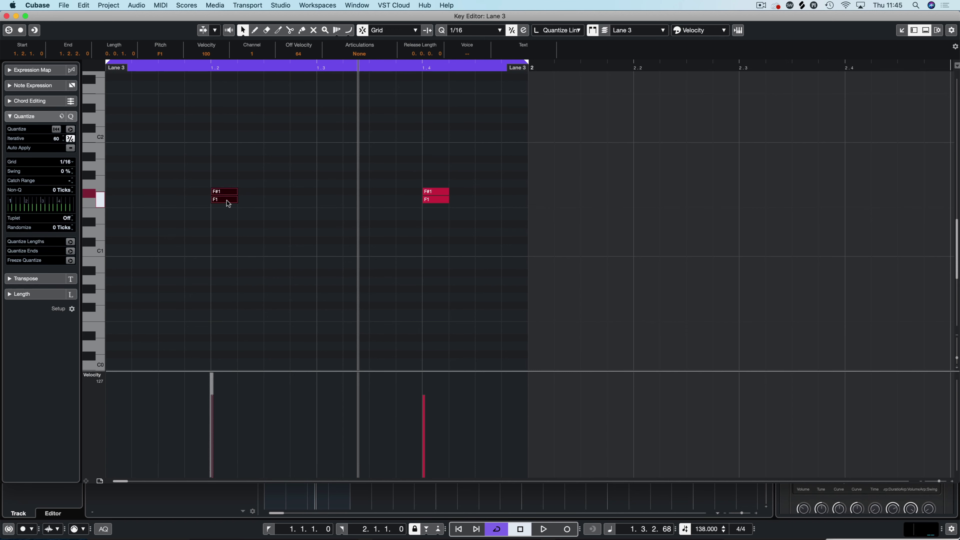
key(space)
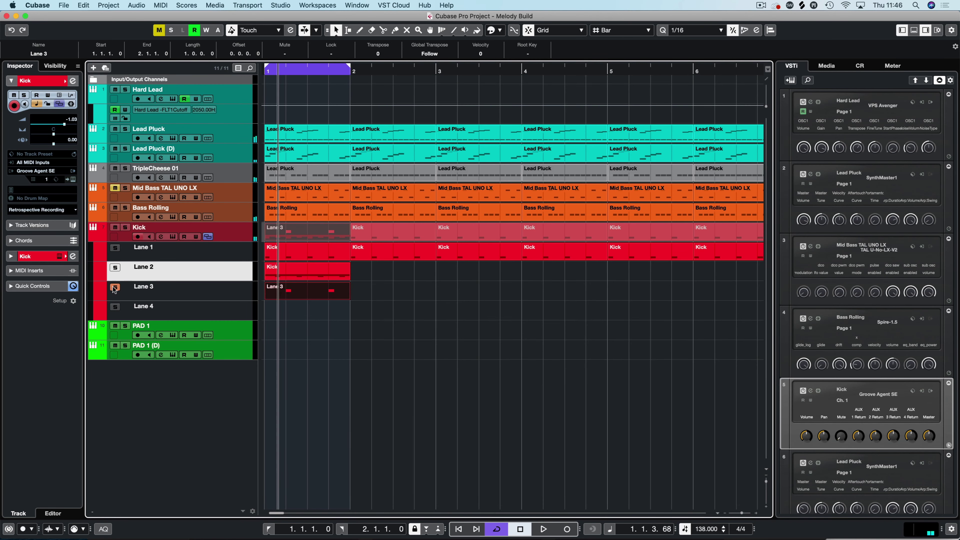
key(space)
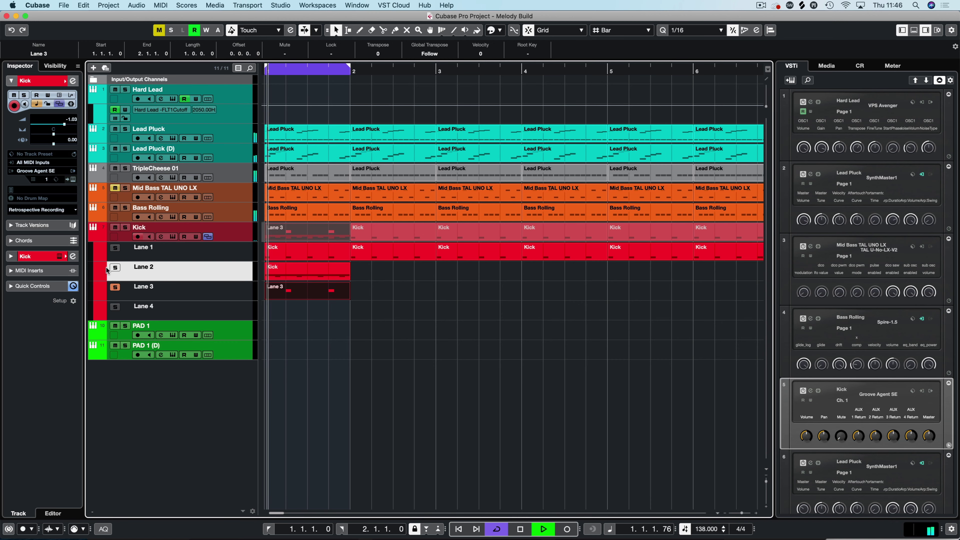
Copy the Hats channel's FabFilter Pro-Q 3 to the first insert of the Claps channel and play the claps through it.
key(F3)
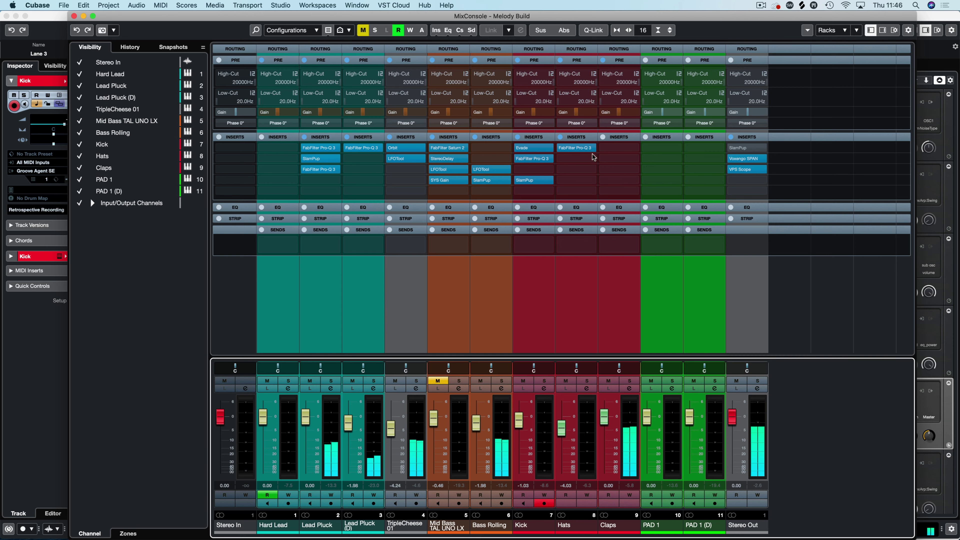
drag(576, 146, 613, 151)
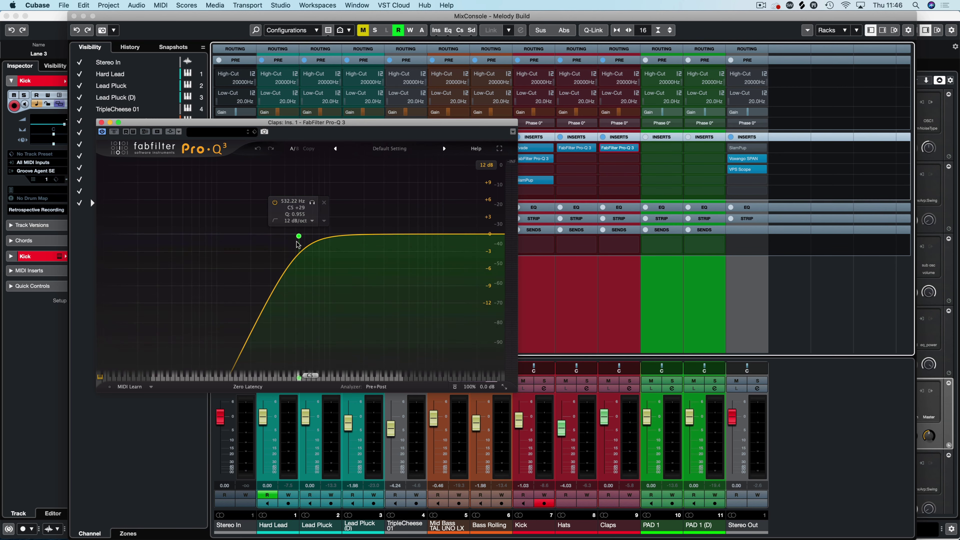
key(space)
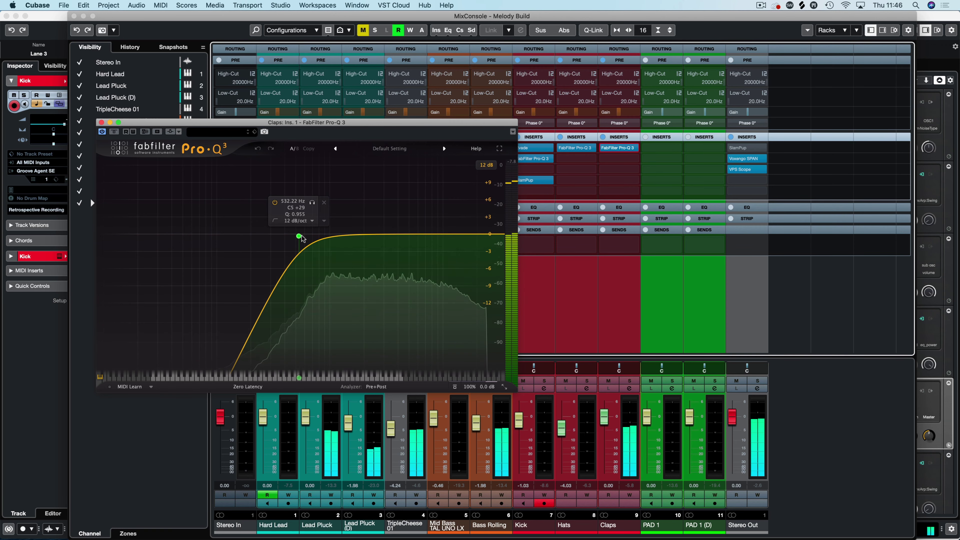
Raise the low cut on the Claps channel's Pro-Q 3 to about 1143 Hz, and close the plug-in and the MixConsole.
drag(299, 237, 337, 242)
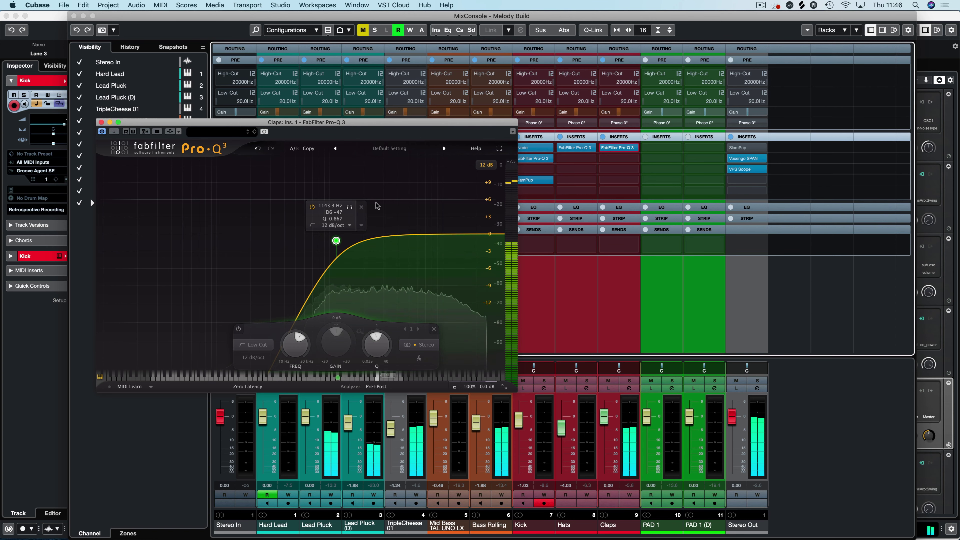
click(101, 122)
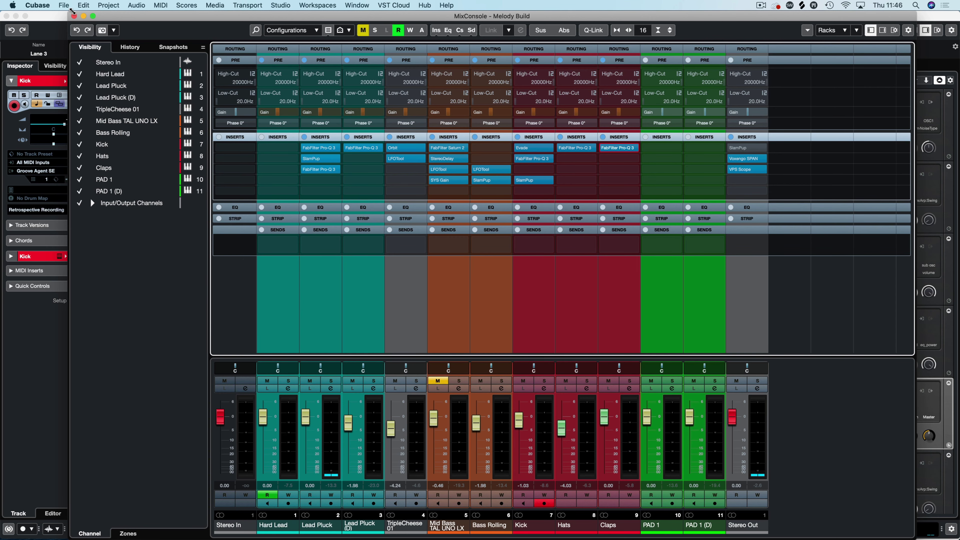
click(74, 16)
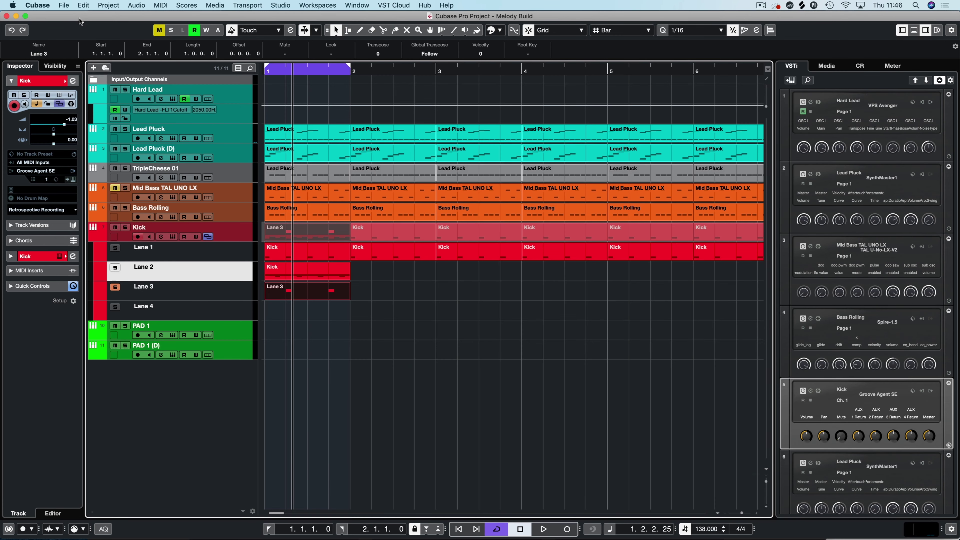
Open Groove Agent SE for the Kick track's Lane 3 and audition the F1 and F#1 clap pads.
click(115, 187)
click(188, 289)
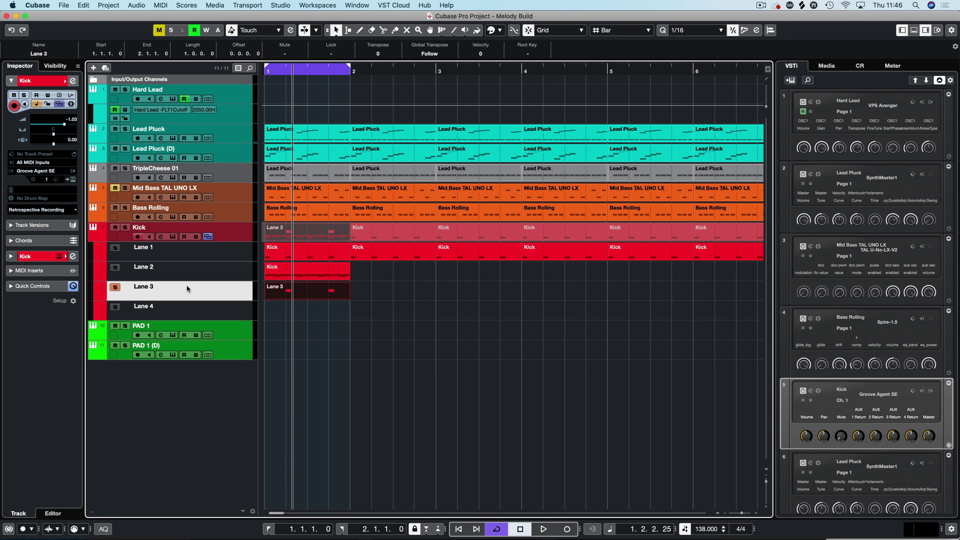
click(73, 256)
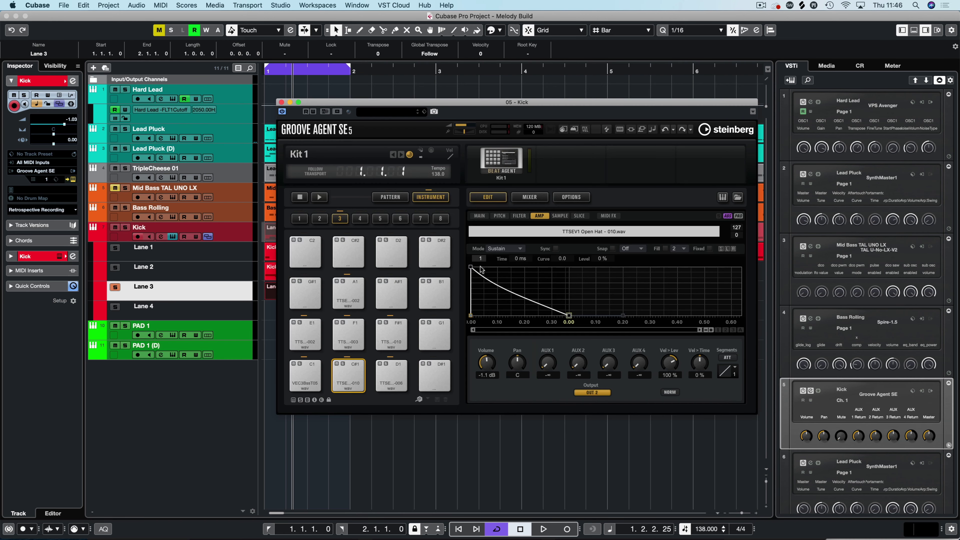
click(321, 338)
click(348, 335)
click(382, 332)
click(380, 332)
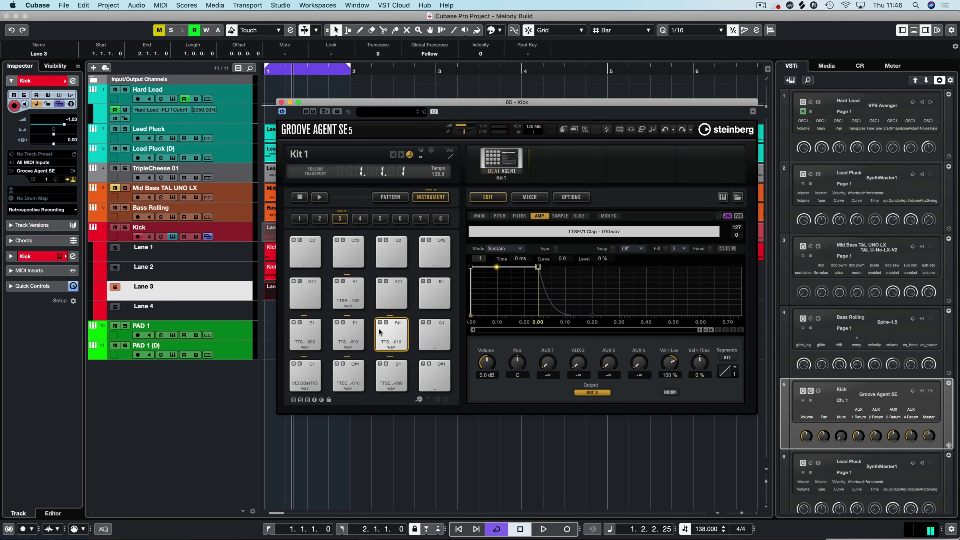
click(347, 335)
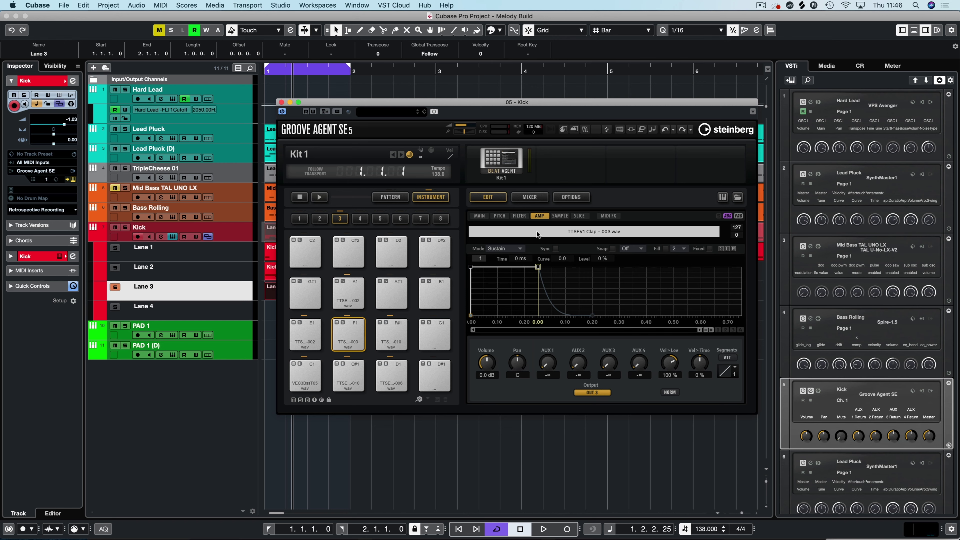
click(392, 331)
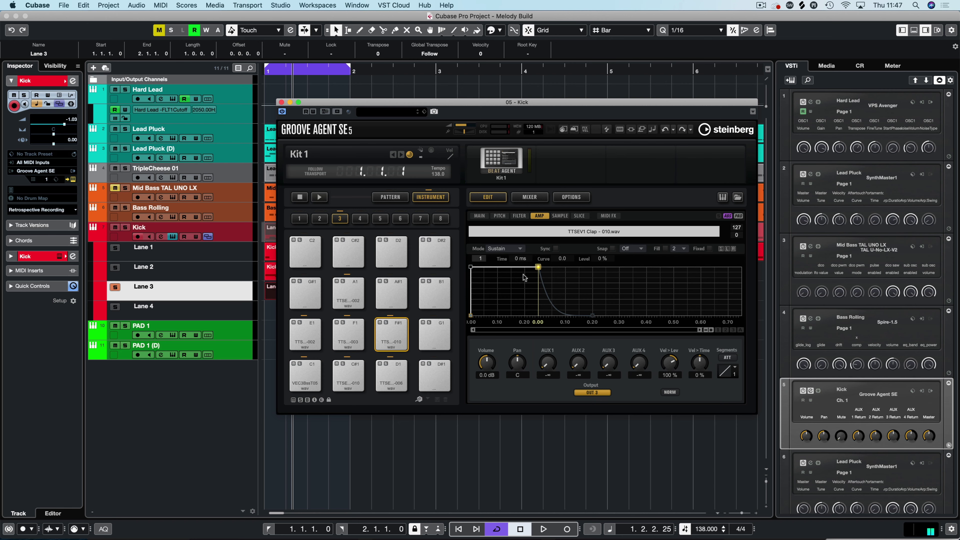
Shape the F#1 clap's amp envelope into a 495 ms decay to 0% level with a -4.8 curve, auditioning the pad.
drag(538, 267, 604, 315)
click(399, 334)
click(391, 332)
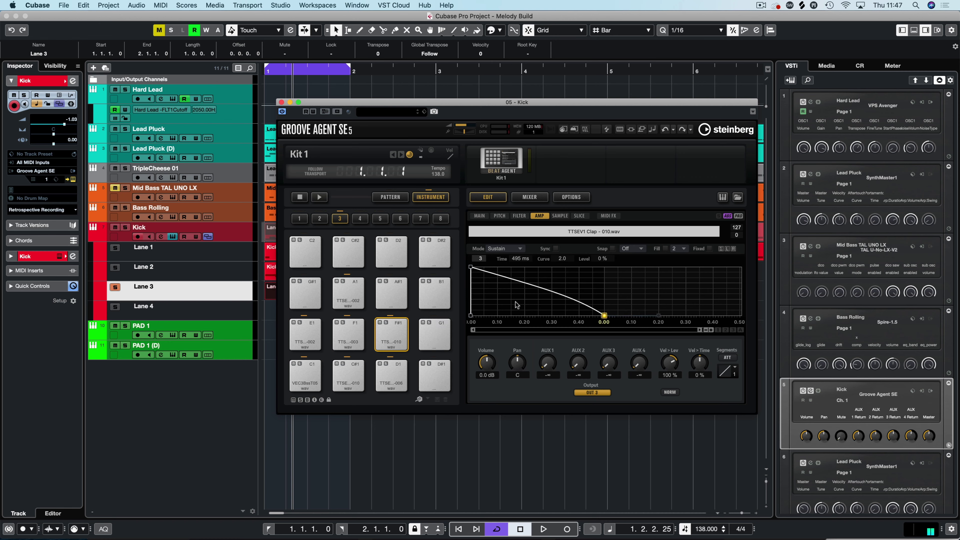
drag(532, 294, 536, 300)
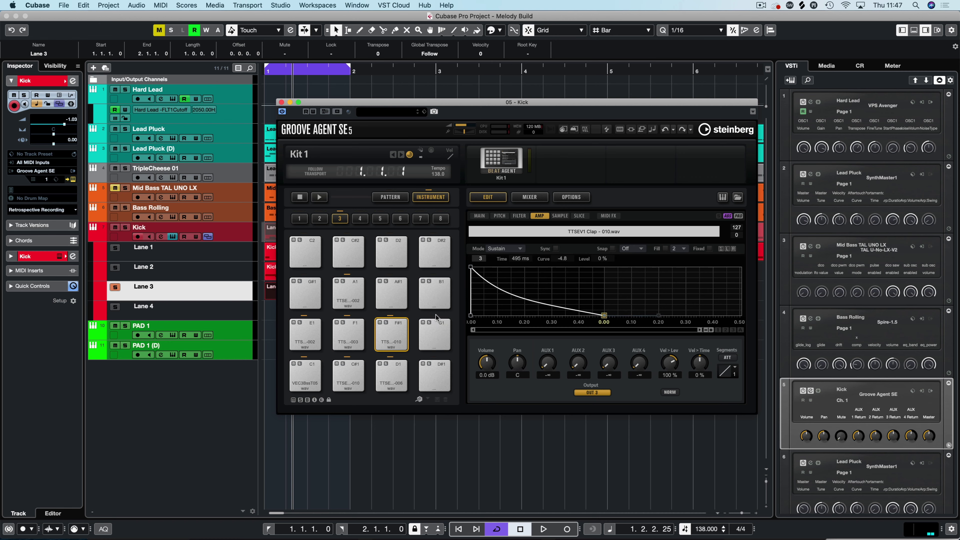
Solo the F#1 and F1 clap pads one at a time and listen to each during playback.
click(391, 330)
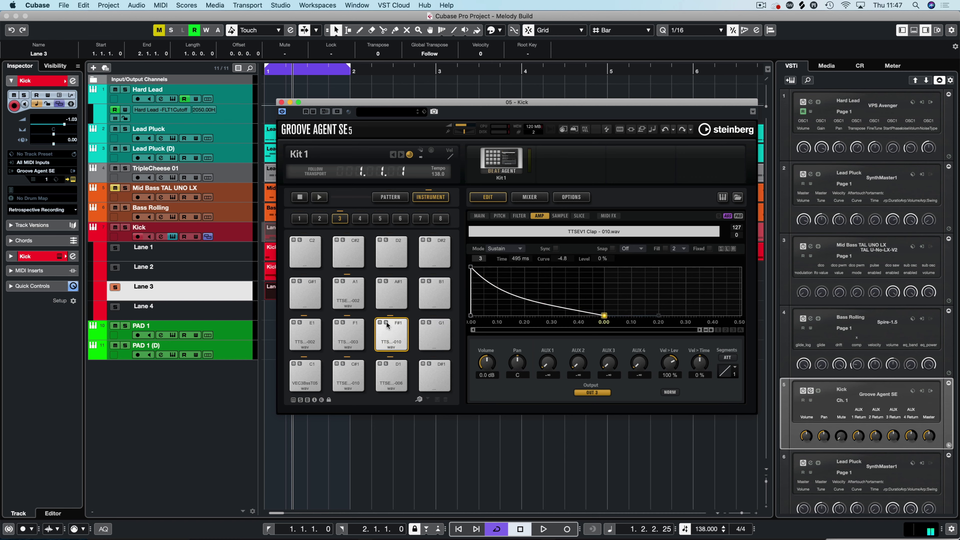
key(space)
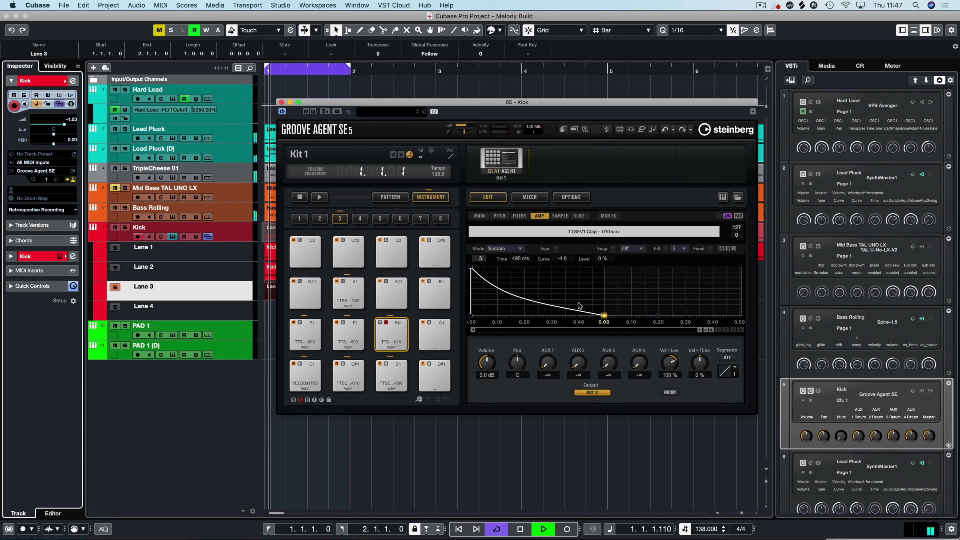
key(space)
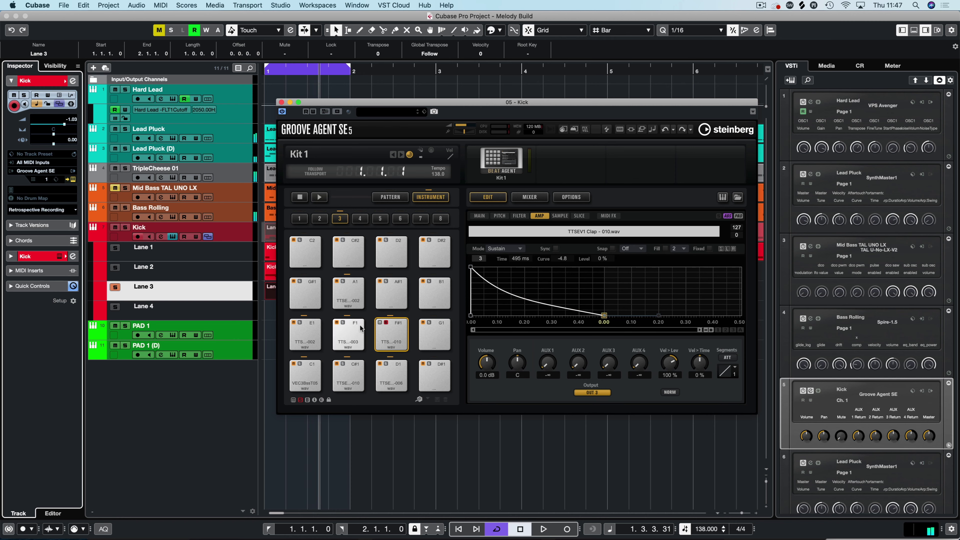
click(386, 323)
key(space)
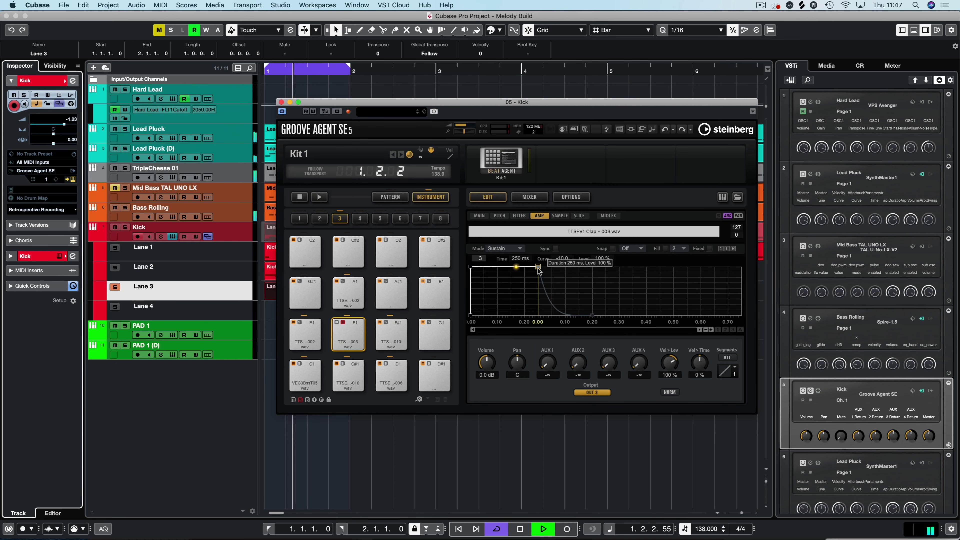
key(space)
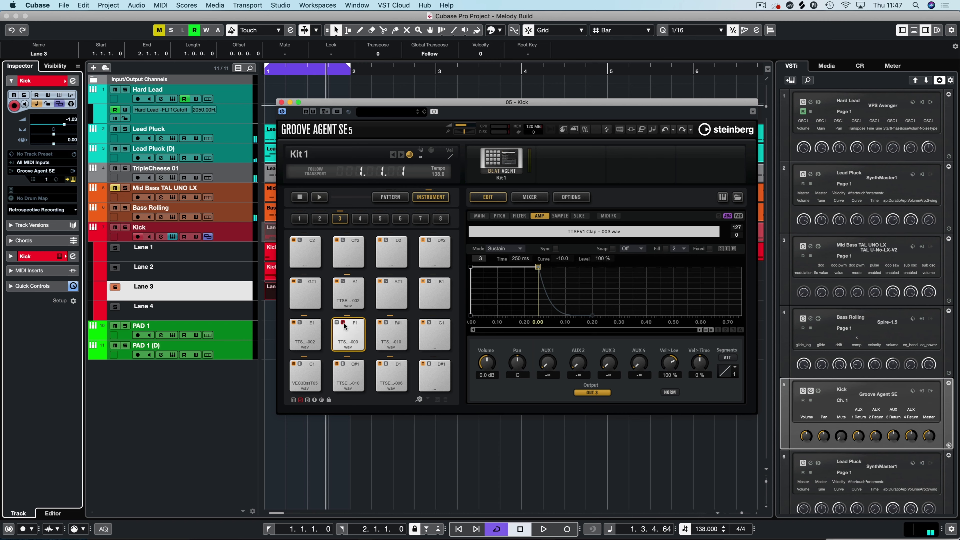
Lower the F#1 clap pad's volume to -3.6 dB during playback, and compare the loop with the pad muted and unmuted.
key(space)
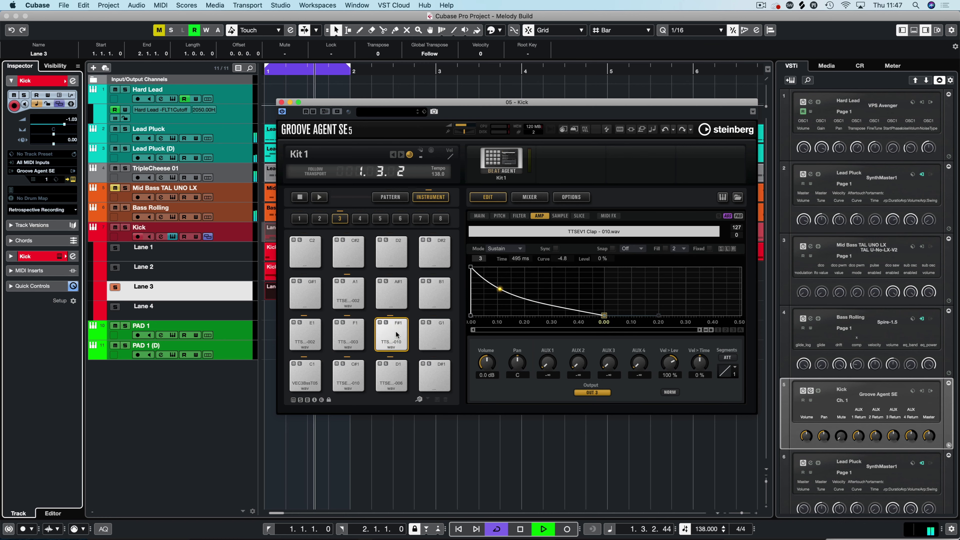
drag(485, 362, 487, 367)
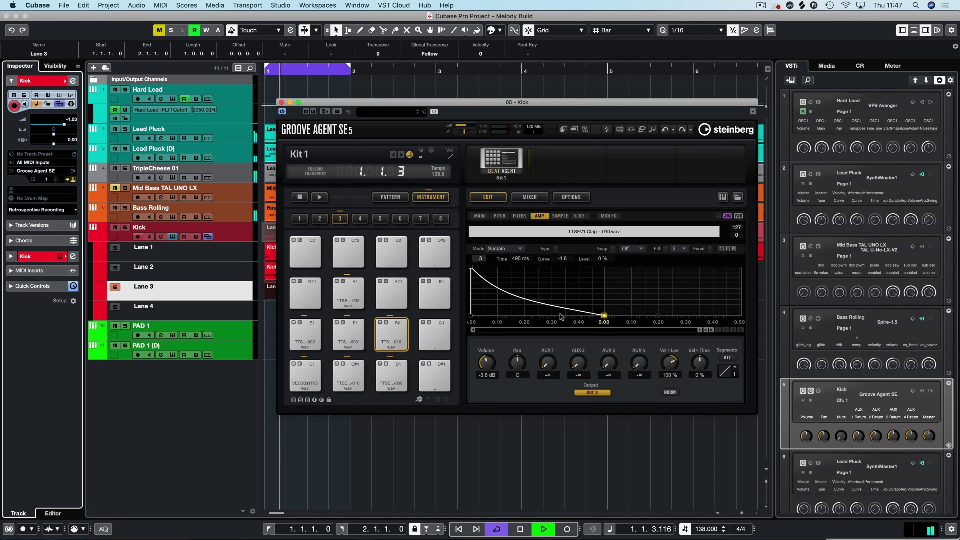
click(381, 323)
click(380, 322)
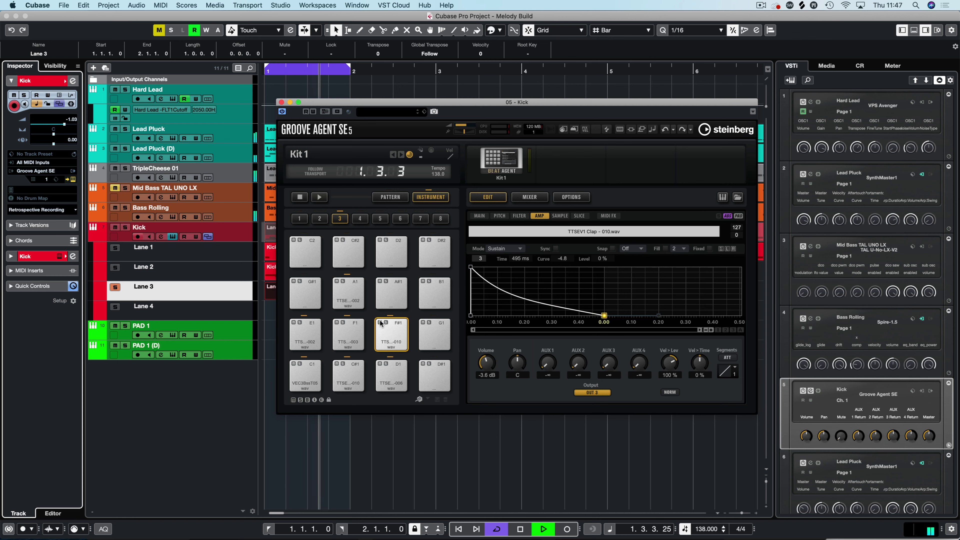
key(space)
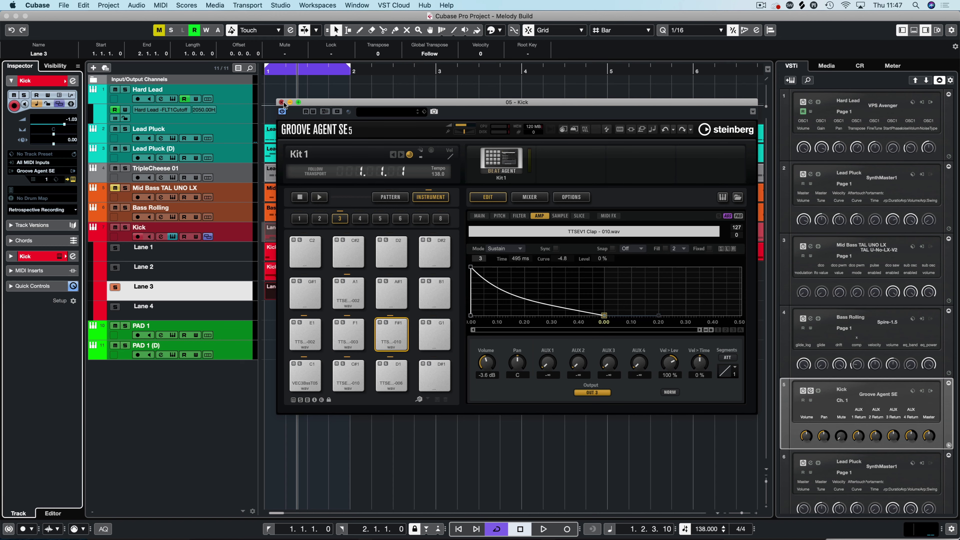
Close Groove Agent, open the Lane 3 part in the Key Editor, delay both F#1 claps to start at 1.2.1.5, and play them.
click(281, 102)
double_click(337, 298)
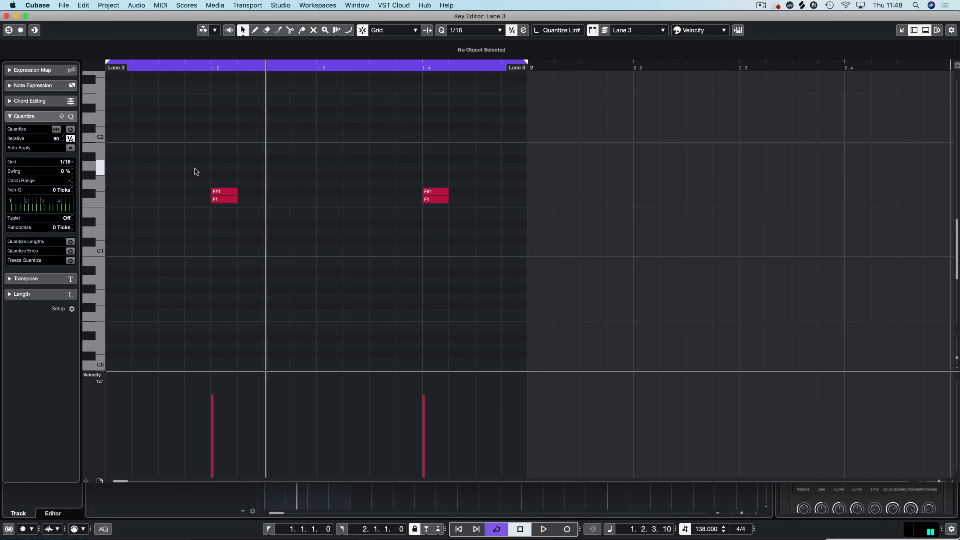
drag(195, 170, 472, 195)
key(h)
key(h)
key(h)
key(h)
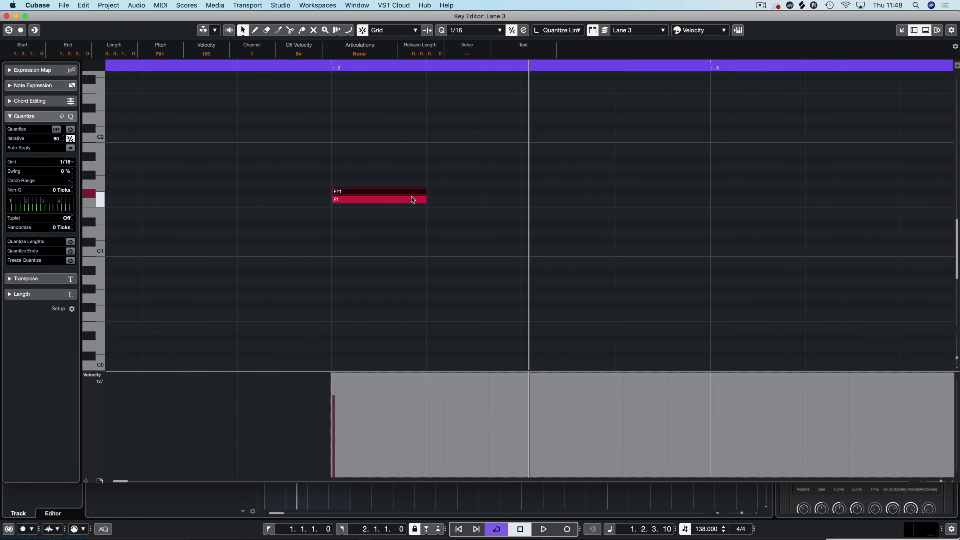
key(g)
key(g)
key(g)
key(g)
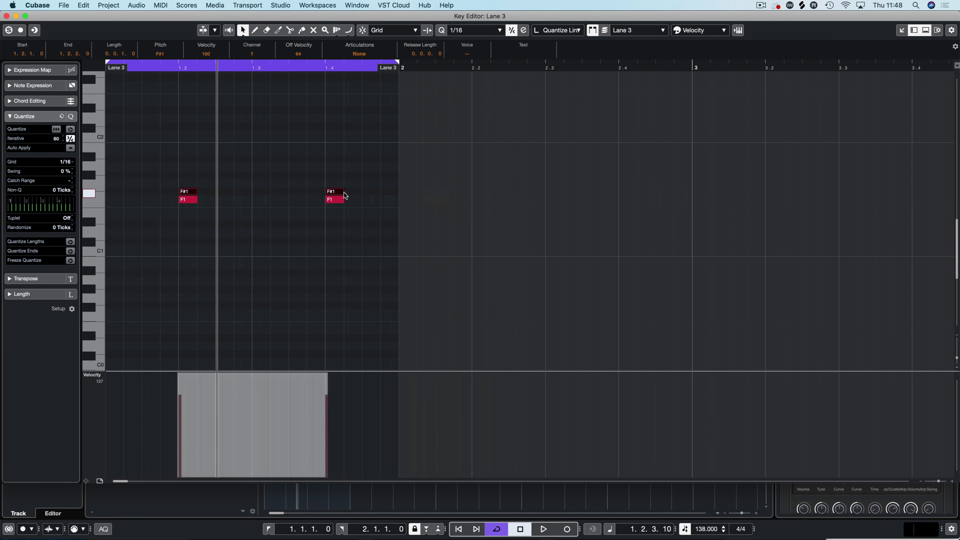
key(h)
key(h)
key(h)
key(h)
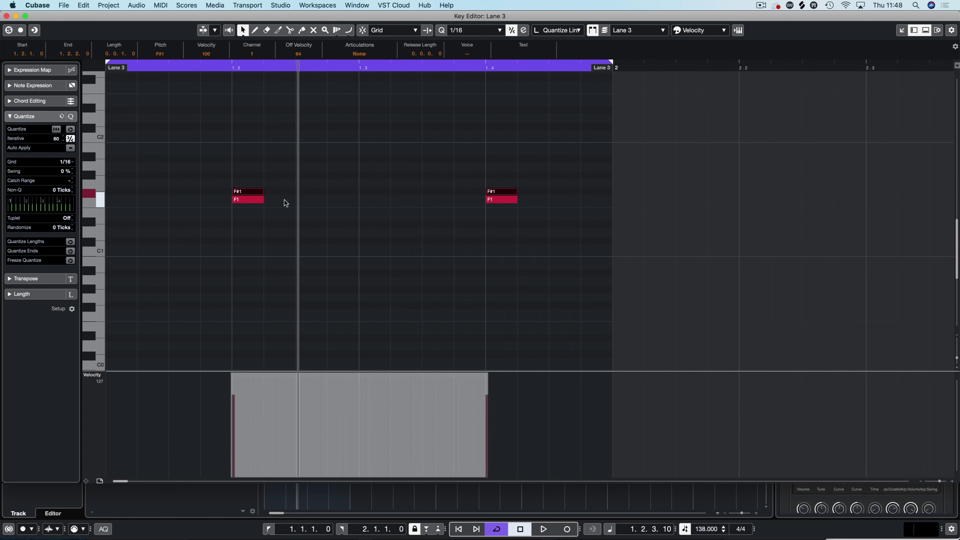
drag(286, 192, 291, 190)
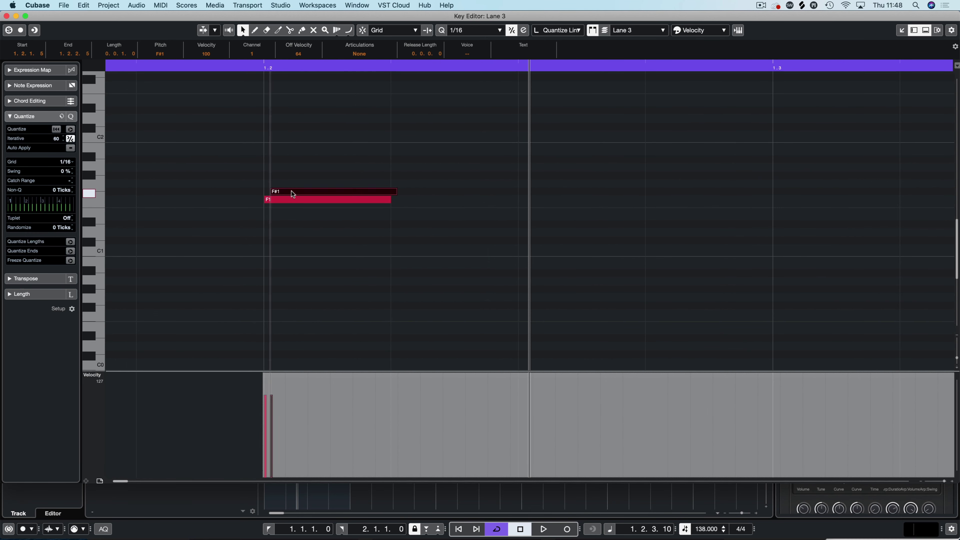
key(space)
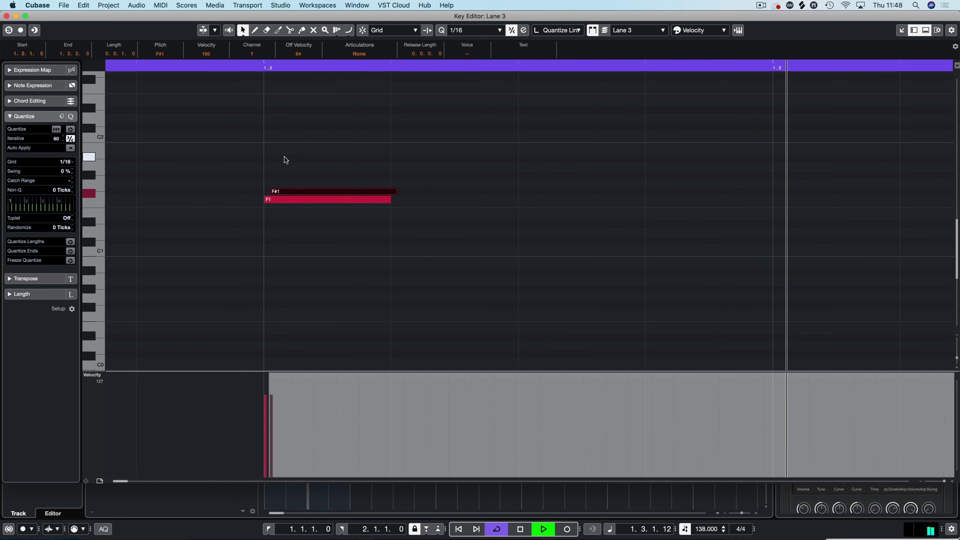
key(space)
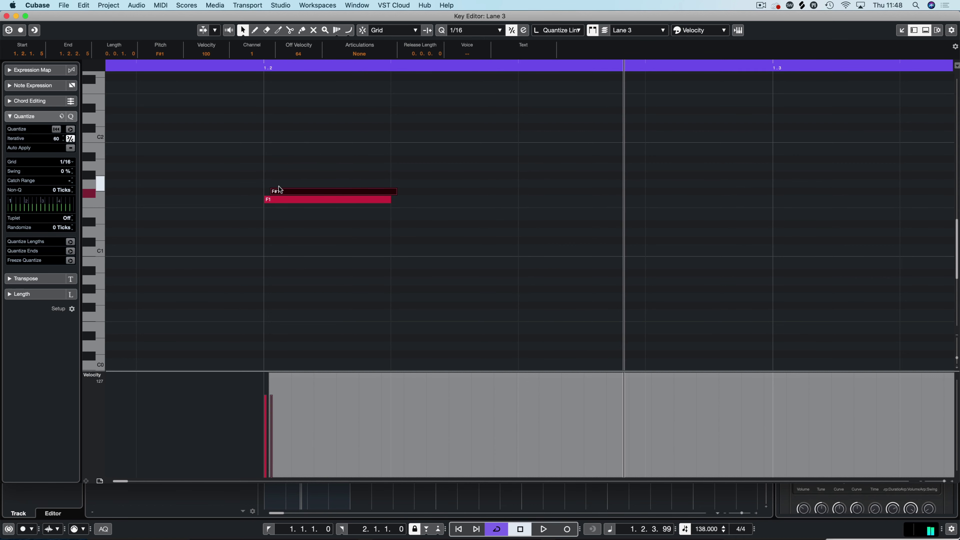
Reduce the F#1 claps' delay so the first starts at 1.2.1.3, play the result, and close the Key Editor.
drag(278, 193, 276, 194)
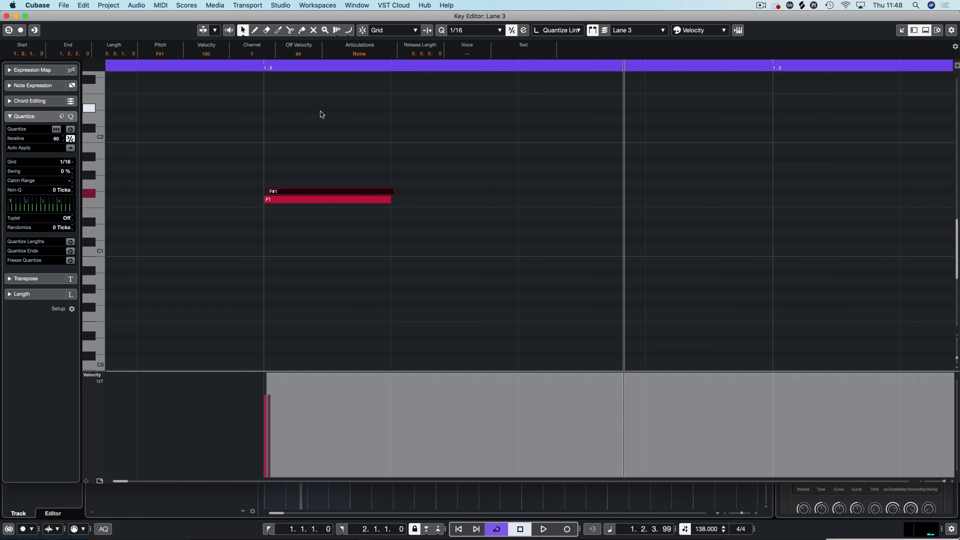
key(space)
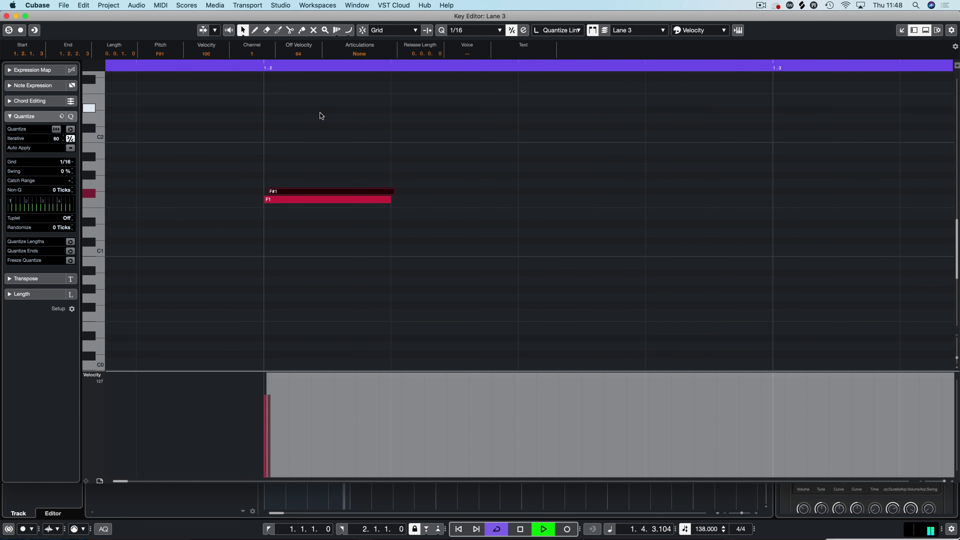
key(space)
key(g)
key(g)
key(g)
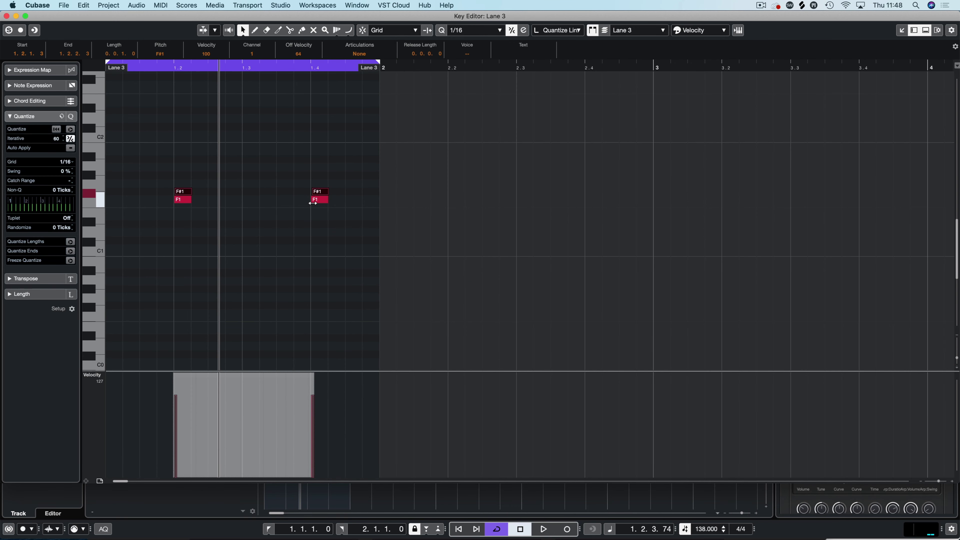
key(Return)
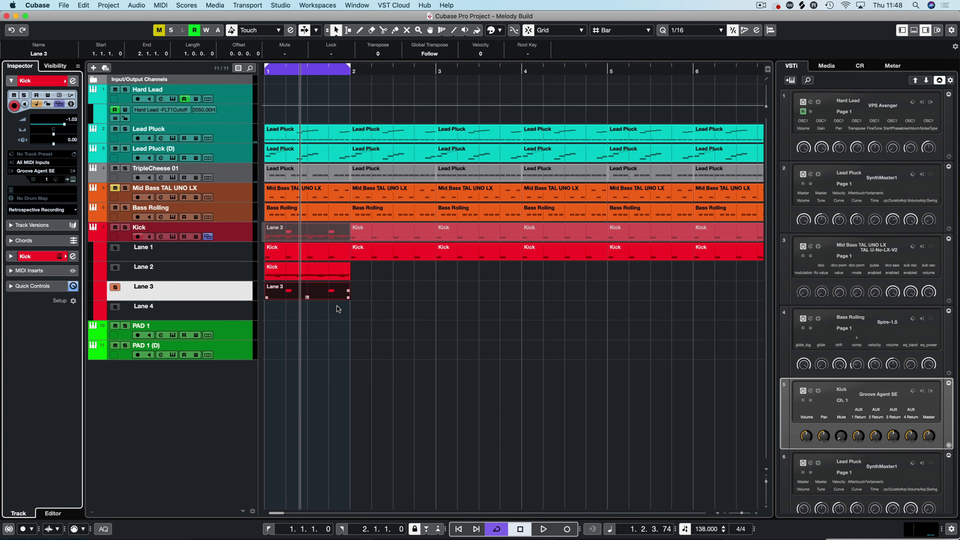
Deselect the clap part, turn off the solo on Lane 3, and play the loop with all lanes.
click(338, 315)
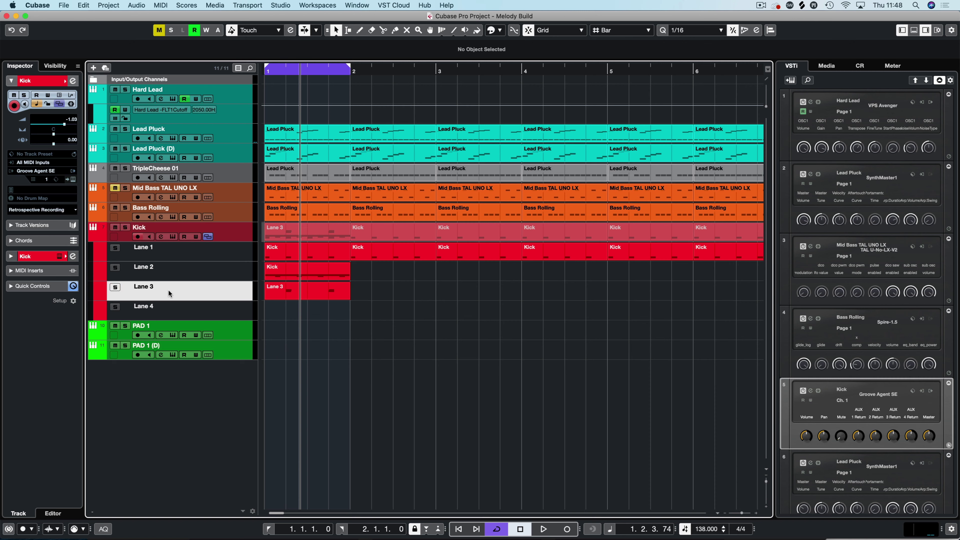
key(space)
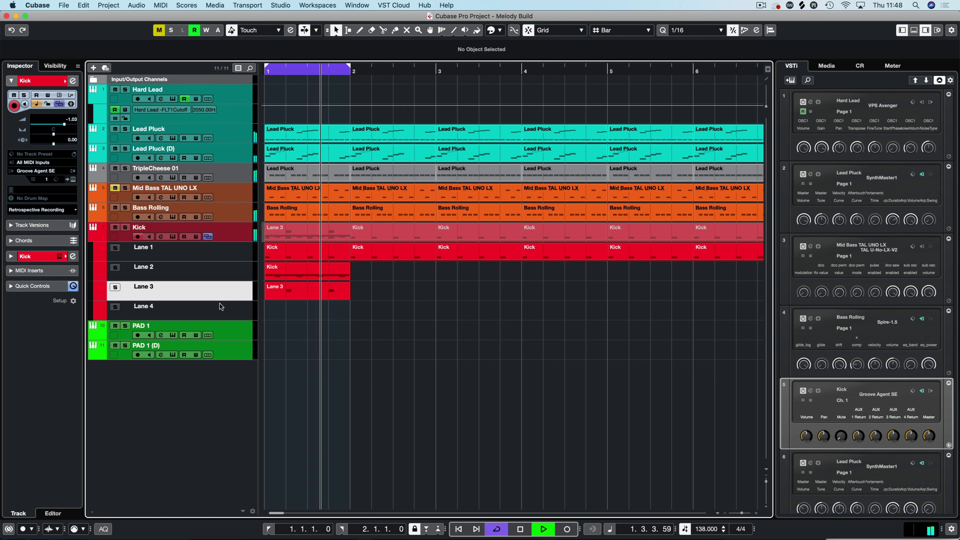
key(space)
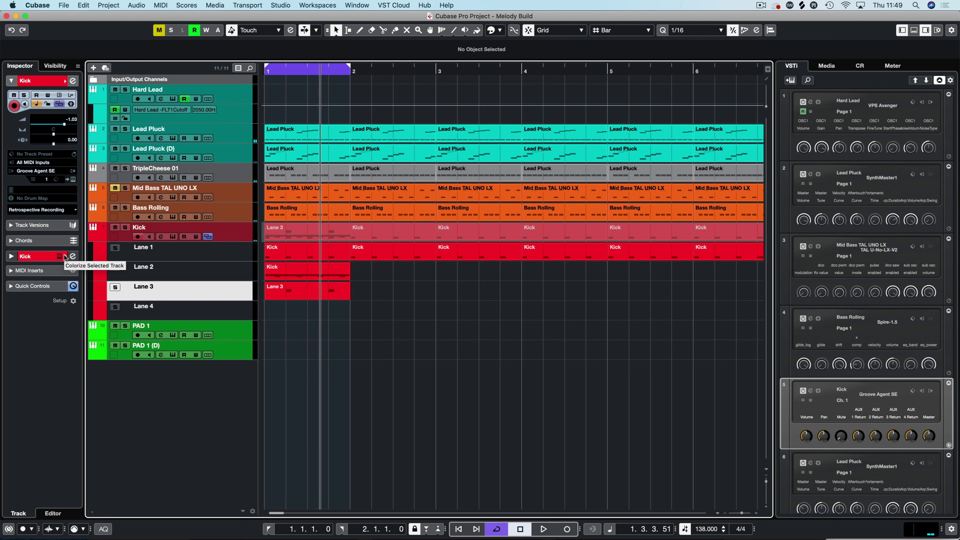
Solo the Claps channel in the MixConsole and open the VPS Scope on Stereo Out.
key(F3)
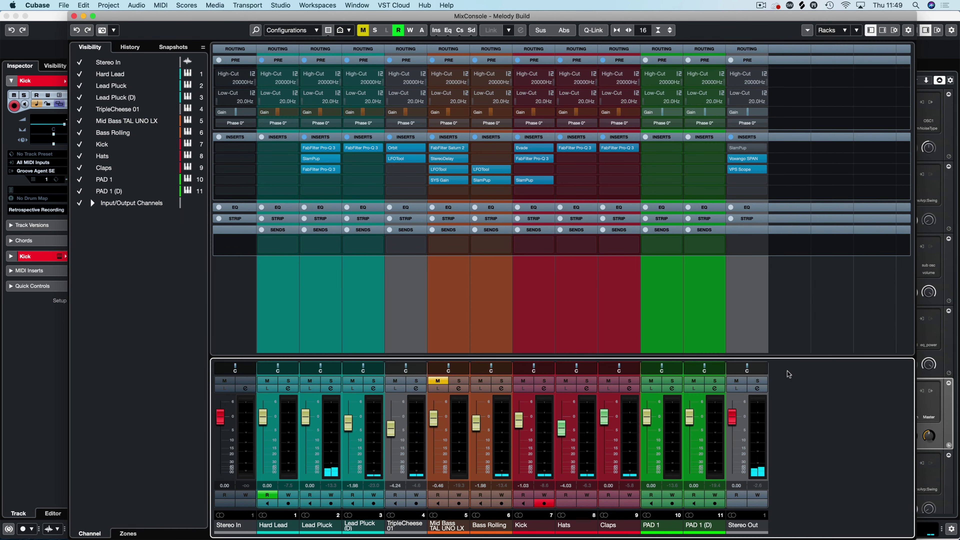
click(629, 381)
click(739, 169)
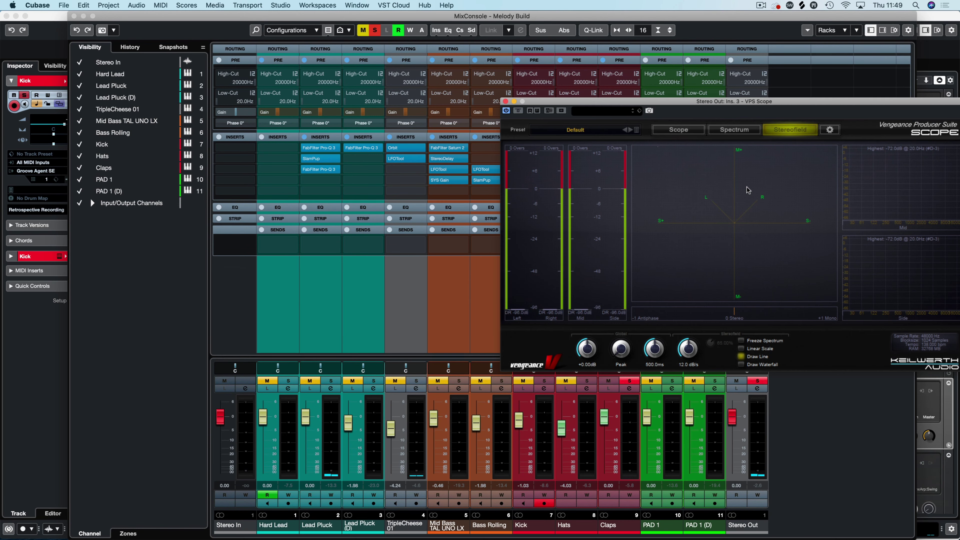
Check the playing claps' stereo field in the VPS Scope and insert FabFilter Pro-Q 3 in the Claps channel's second slot.
key(space)
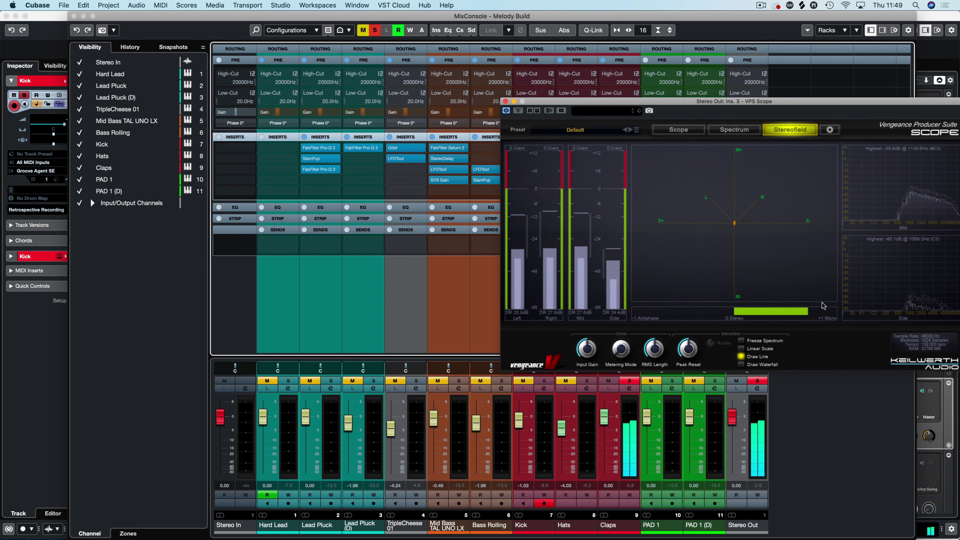
click(505, 101)
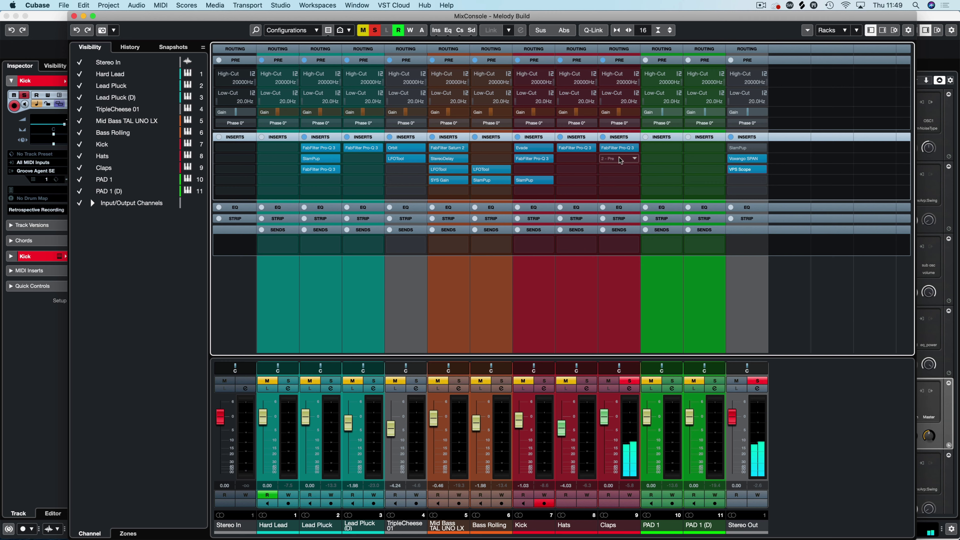
click(635, 159)
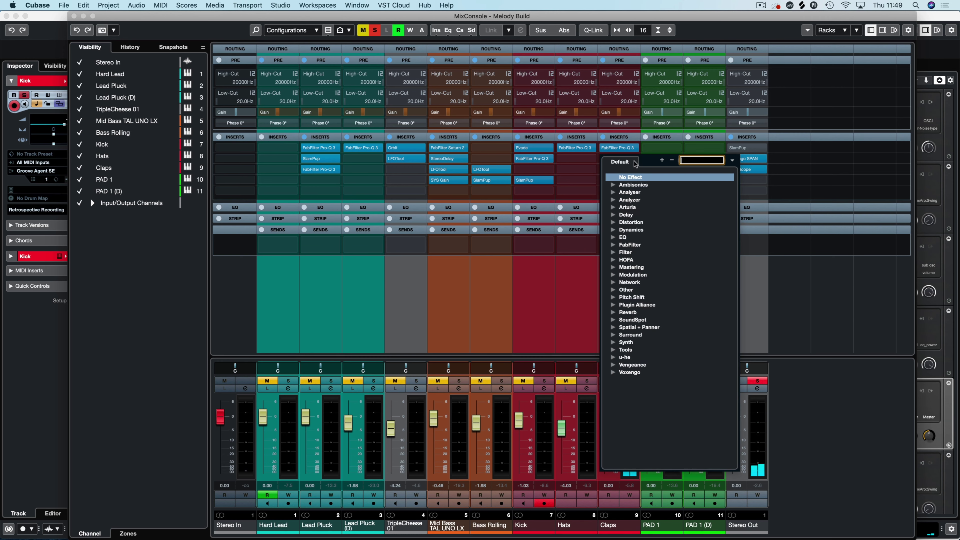
text(pro)
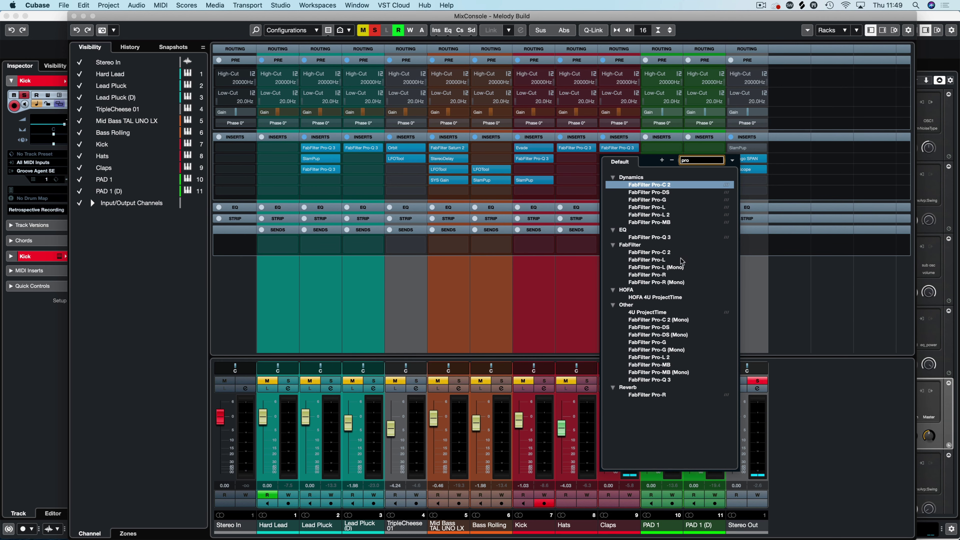
click(671, 237)
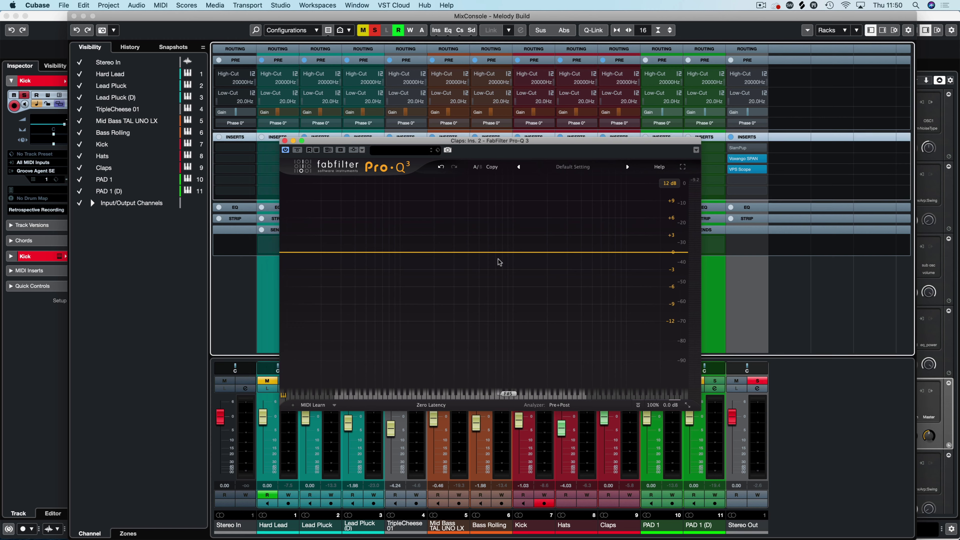
Create a narrow bell cut in the claps' EQ at about 975 Hz, with about -6.8 dB gain and Q 3.66, during playback.
drag(508, 253, 381, 307)
scroll(440, 358, up, 3)
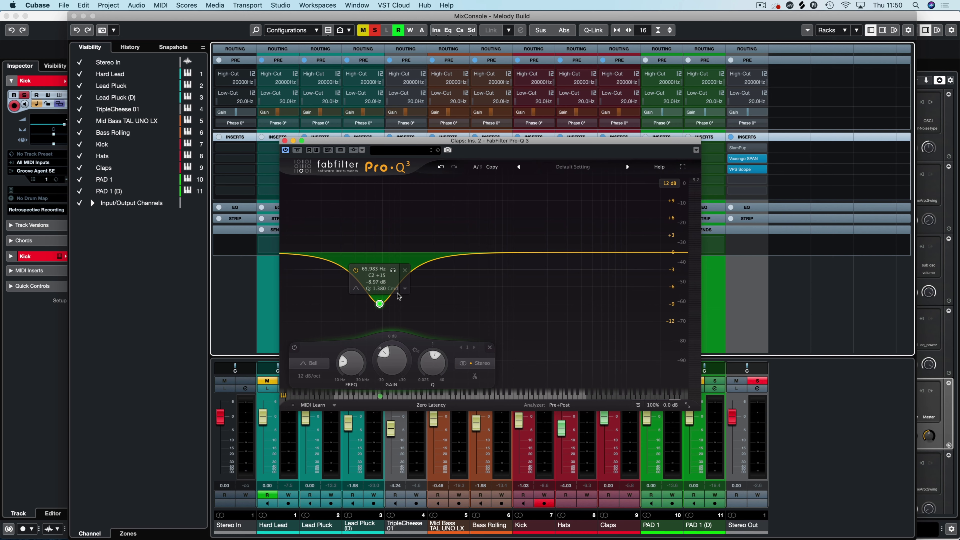
key(space)
drag(379, 303, 451, 293)
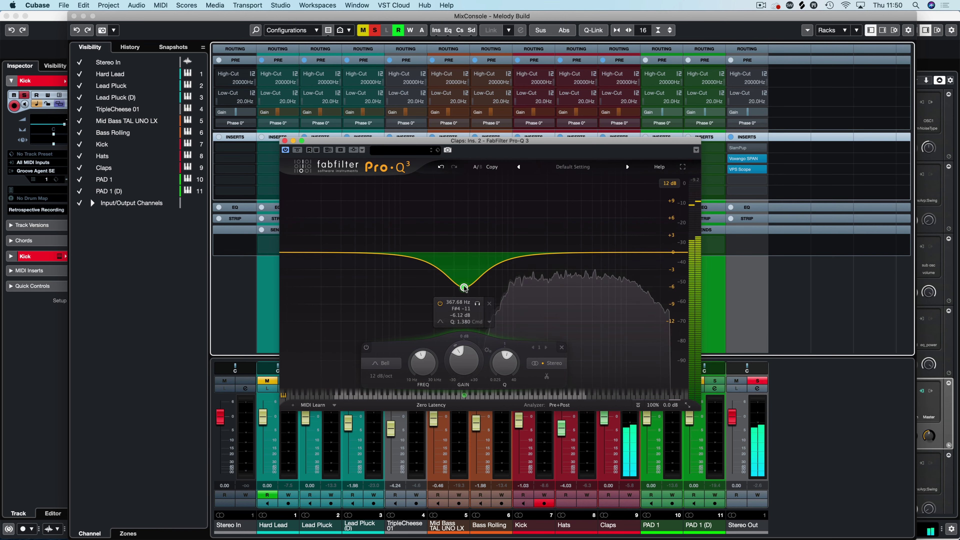
scroll(464, 289, up, 5)
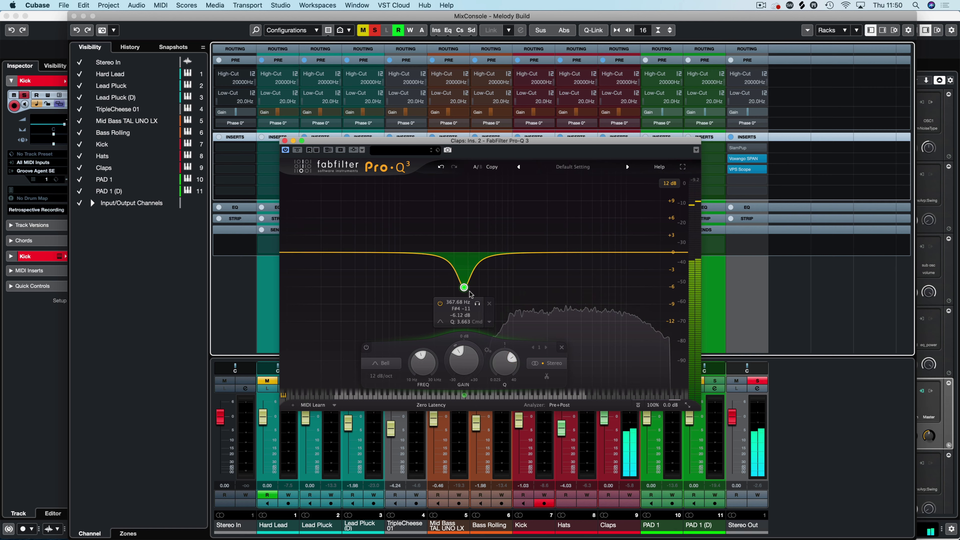
drag(464, 288, 518, 294)
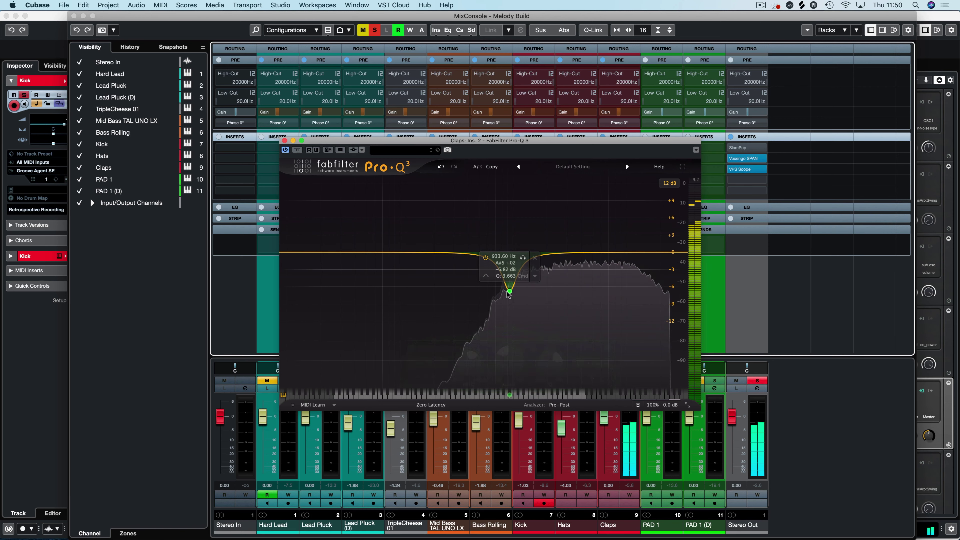
Audition the claps' 975 Hz cut by soloing the band and comparing it bypassed and enabled, leaving it enabled.
click(525, 259)
click(525, 258)
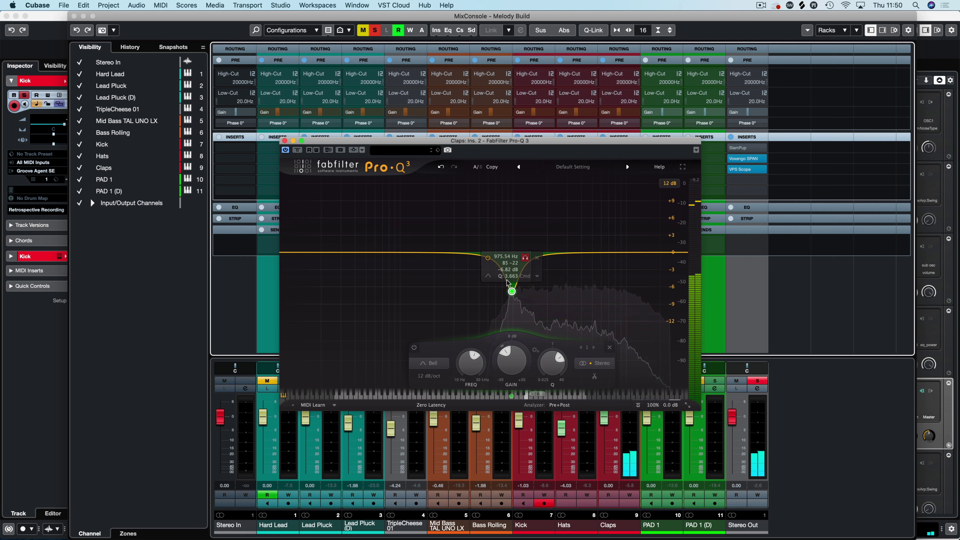
click(487, 258)
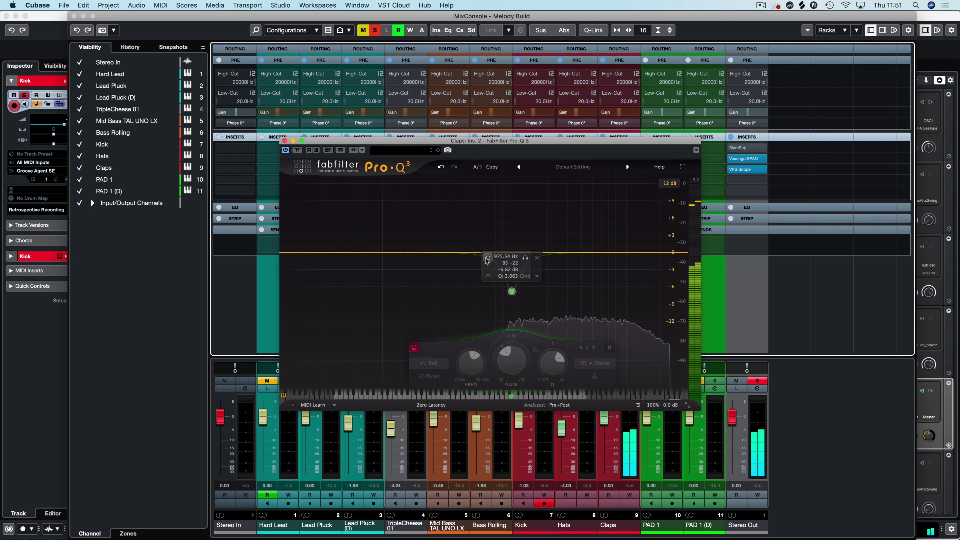
click(487, 259)
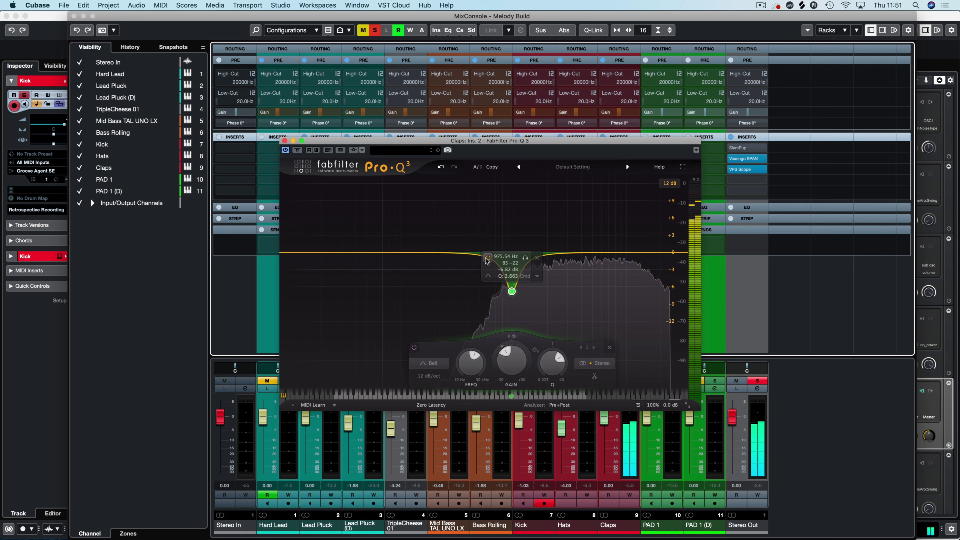
click(487, 259)
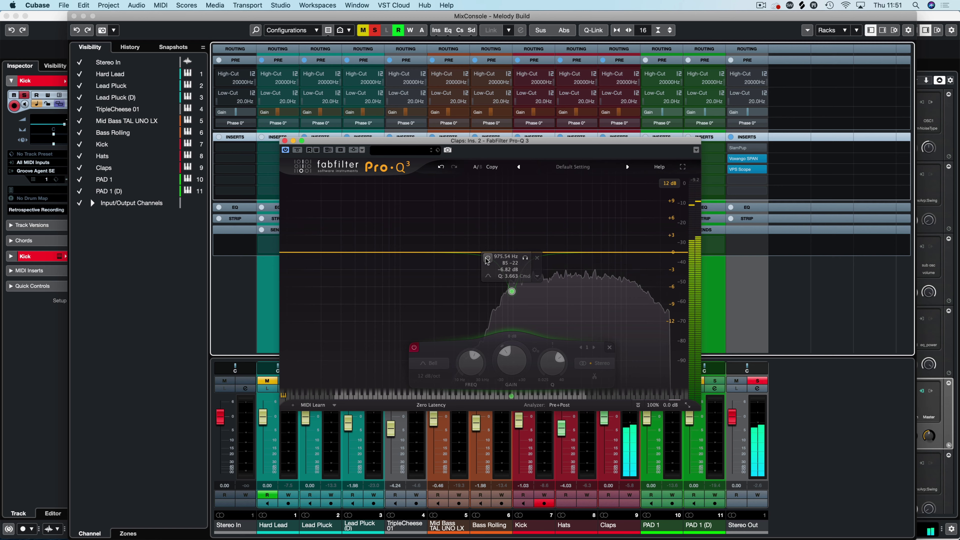
click(487, 259)
click(487, 259)
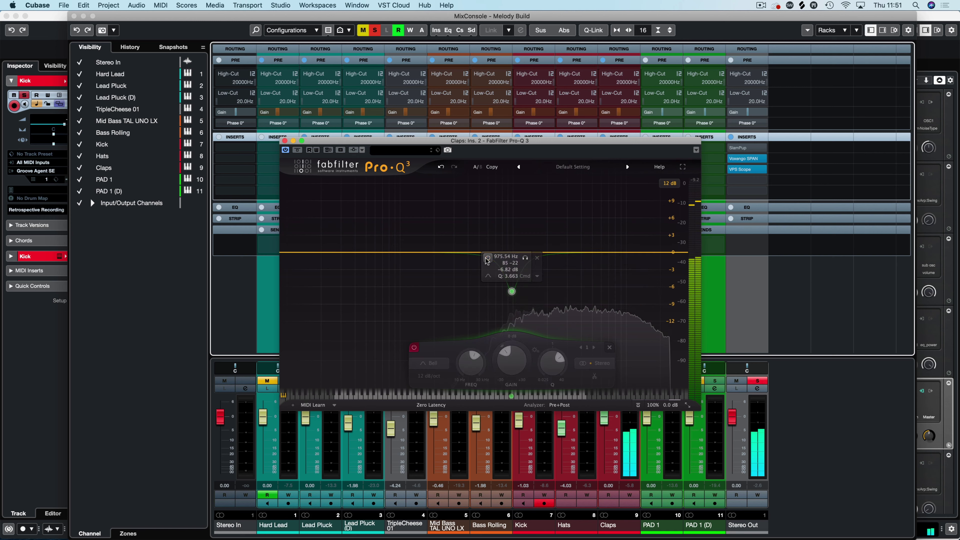
click(488, 259)
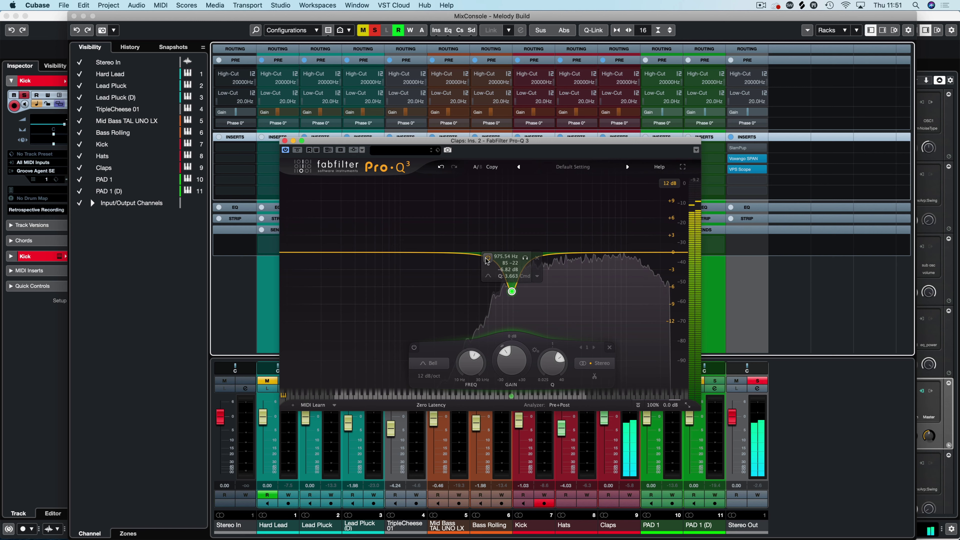
click(487, 259)
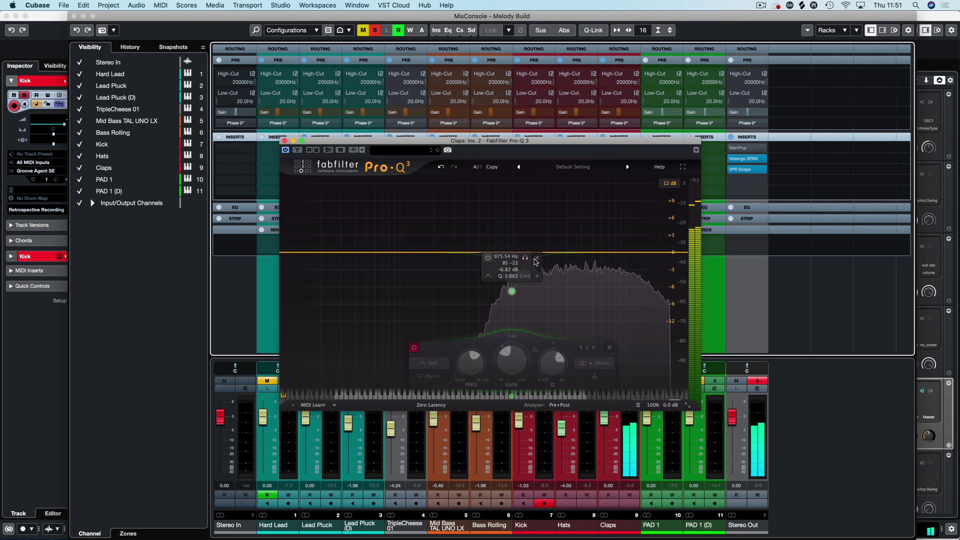
click(524, 258)
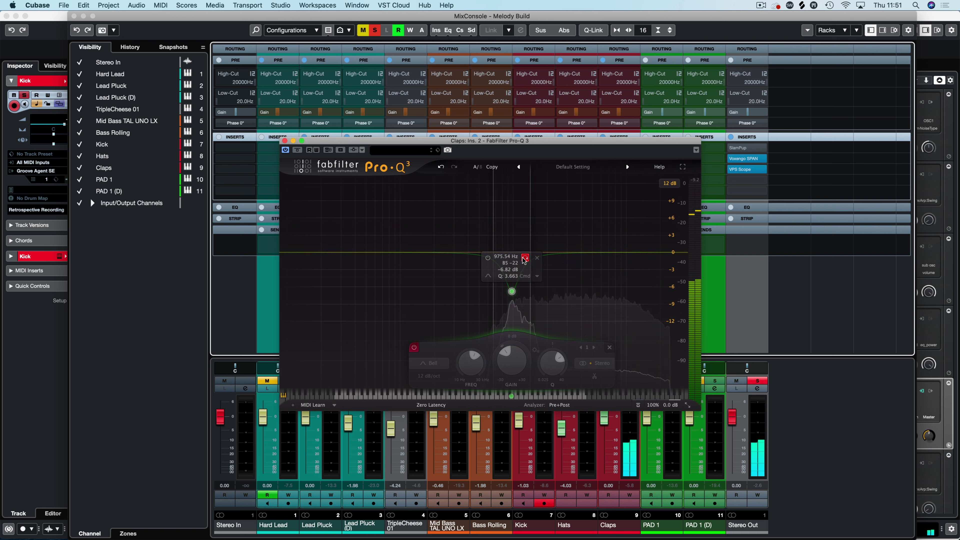
click(524, 259)
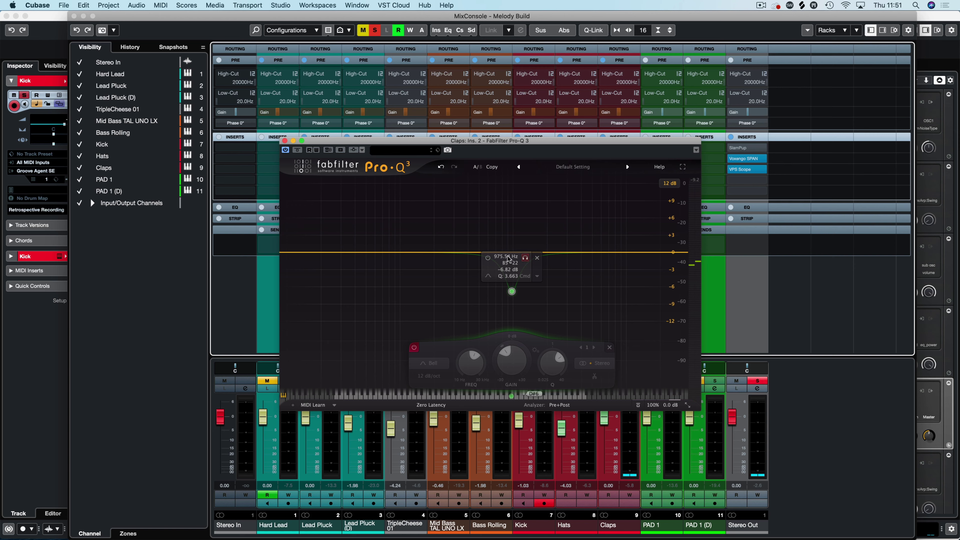
click(487, 258)
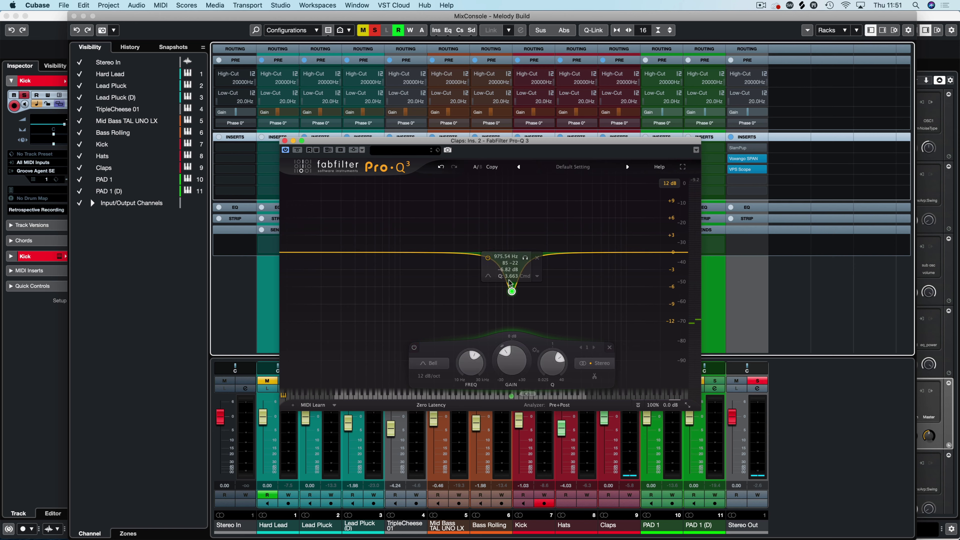
Reduce the claps' 975 Hz cut to -4.29 dB and play it with the band bypassed and enabled.
scroll(510, 353, up, 3)
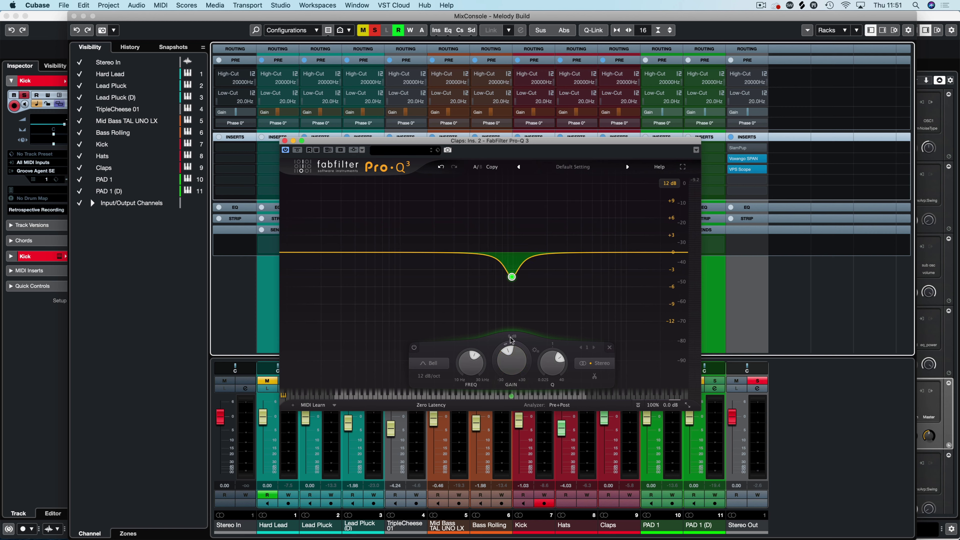
key(space)
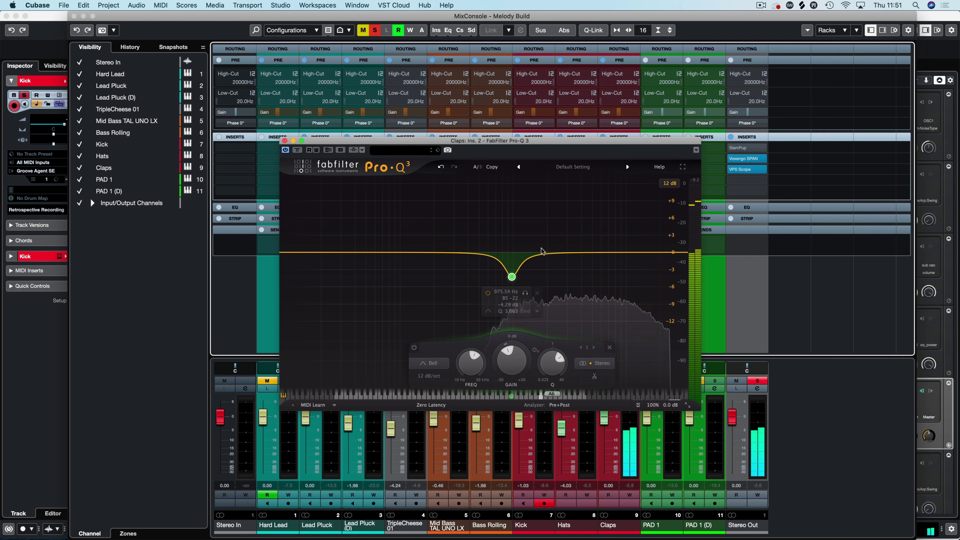
click(487, 293)
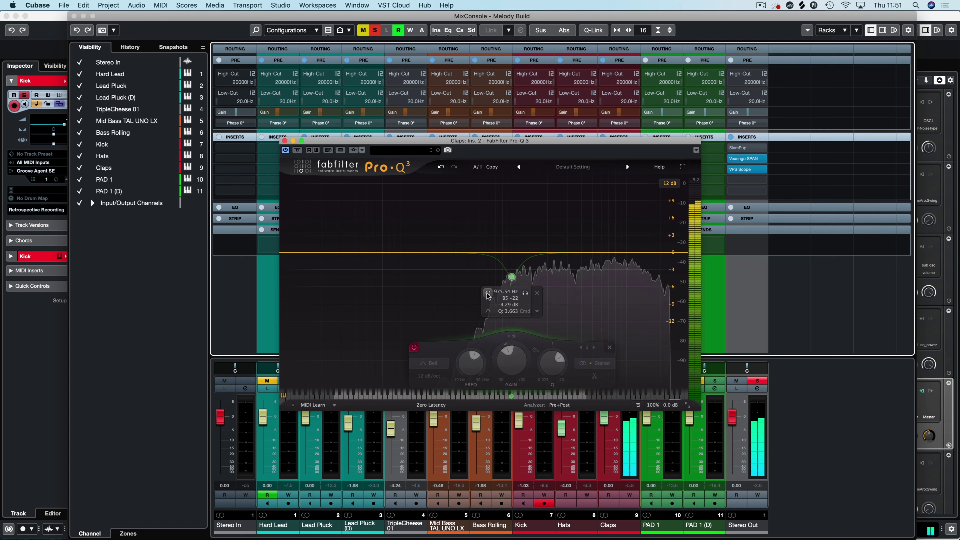
click(487, 293)
key(space)
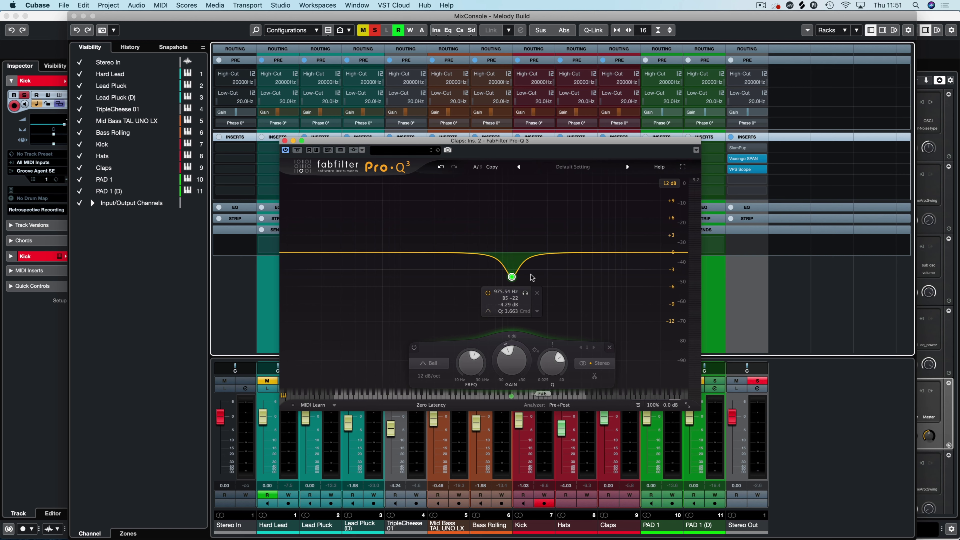
Replay the soloed claps, comparing the sound with the -4.29 dB band off and on, and stop playback with it on.
click(487, 294)
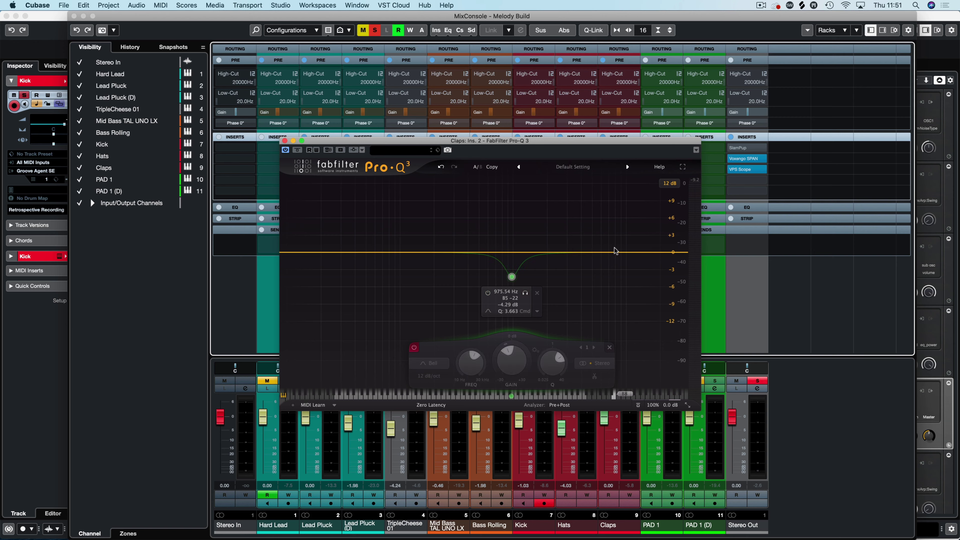
key(space)
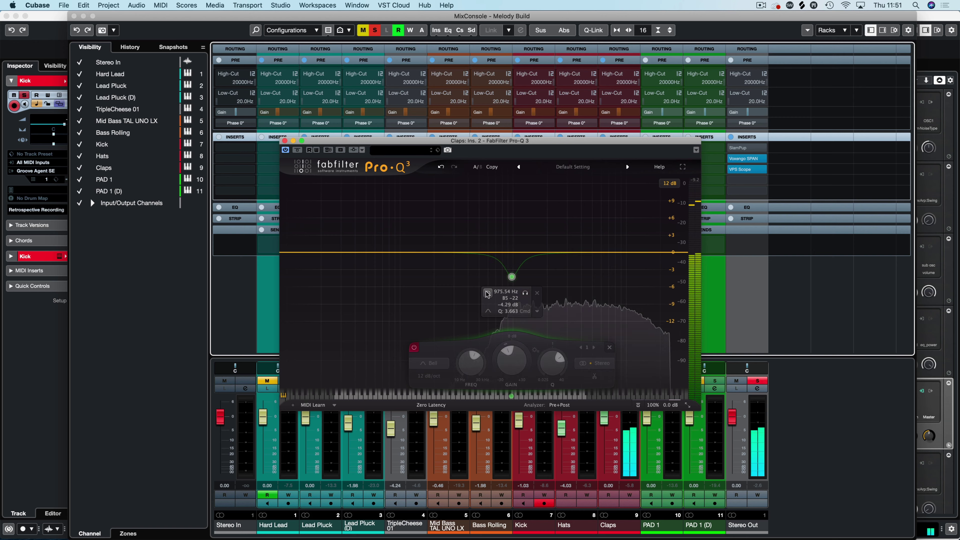
click(488, 293)
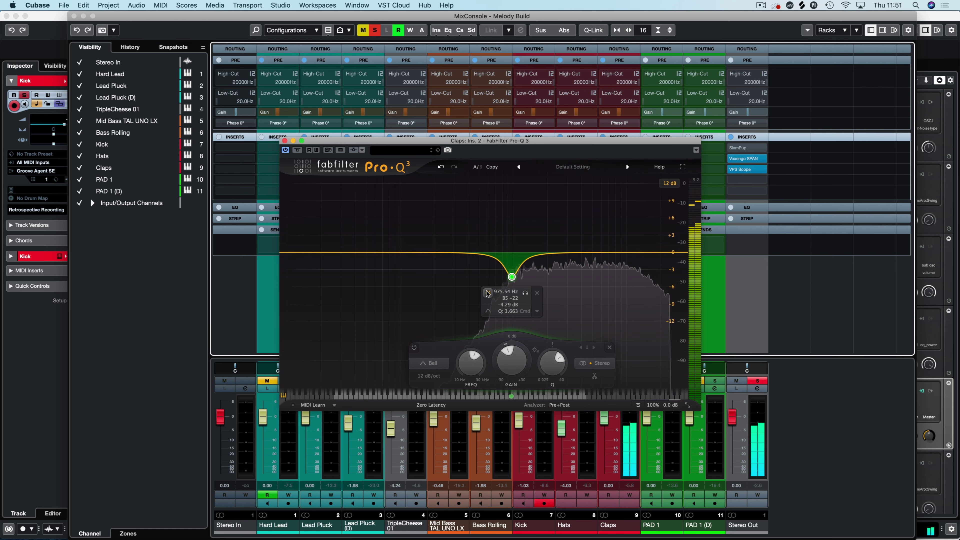
click(487, 293)
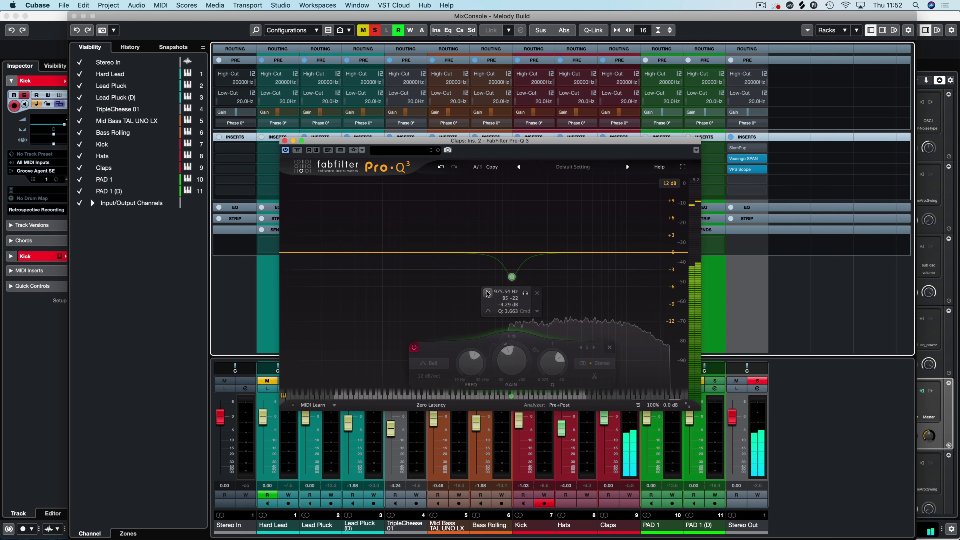
click(487, 293)
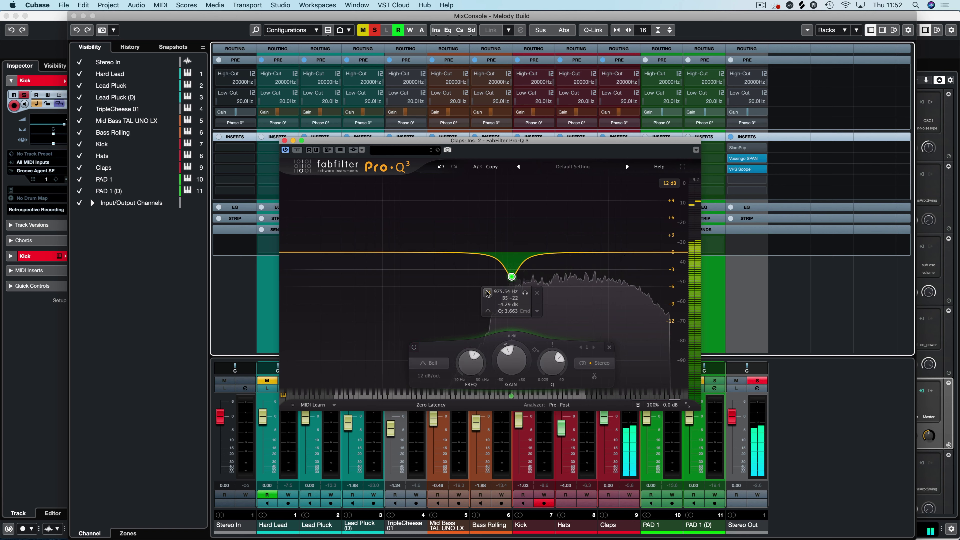
key(space)
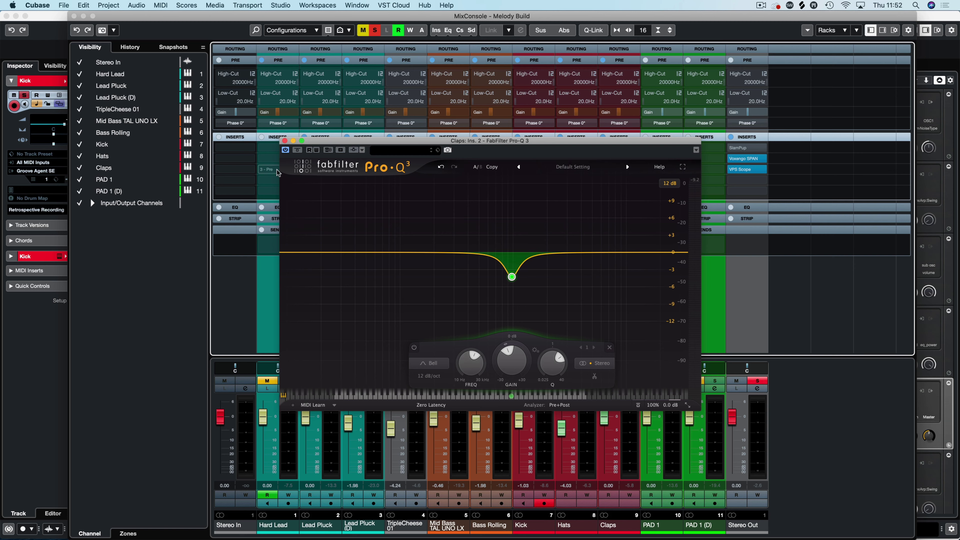
Bypass the claps' whole Pro-Q 3 and unsolo the Claps channel during playback to hear it in the full mix.
click(297, 150)
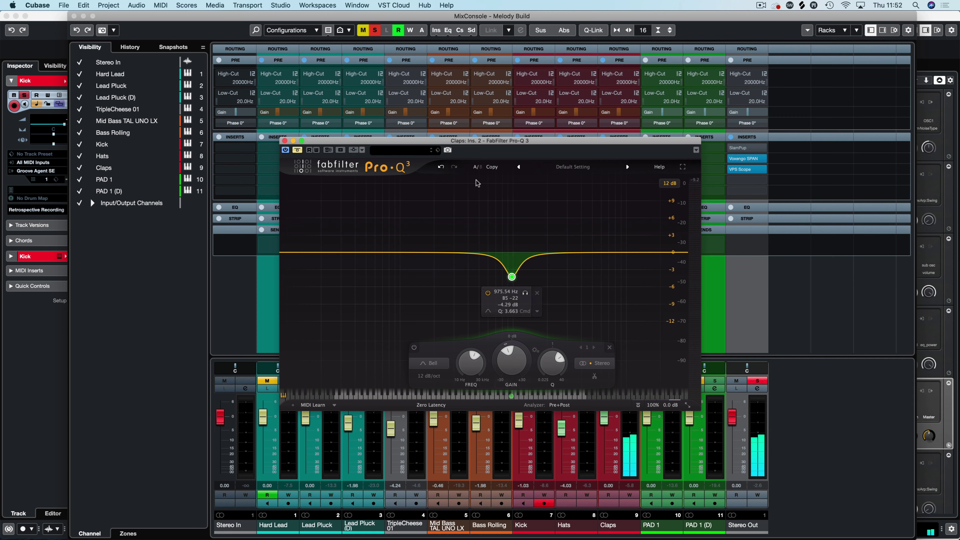
drag(473, 141, 485, 160)
click(624, 377)
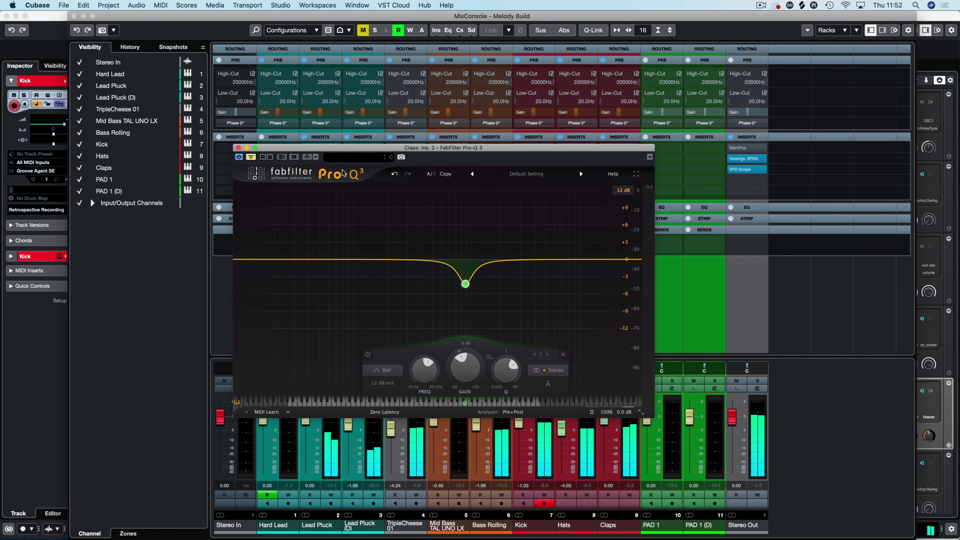
Compare the full mix with the claps' Pro-Q 3 active and bypassed, leaving the EQ active.
click(250, 157)
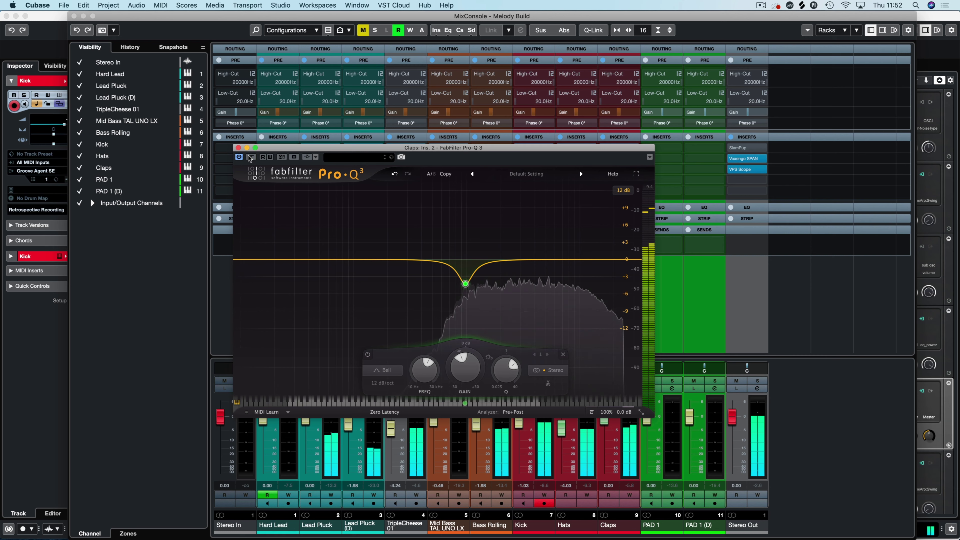
click(251, 157)
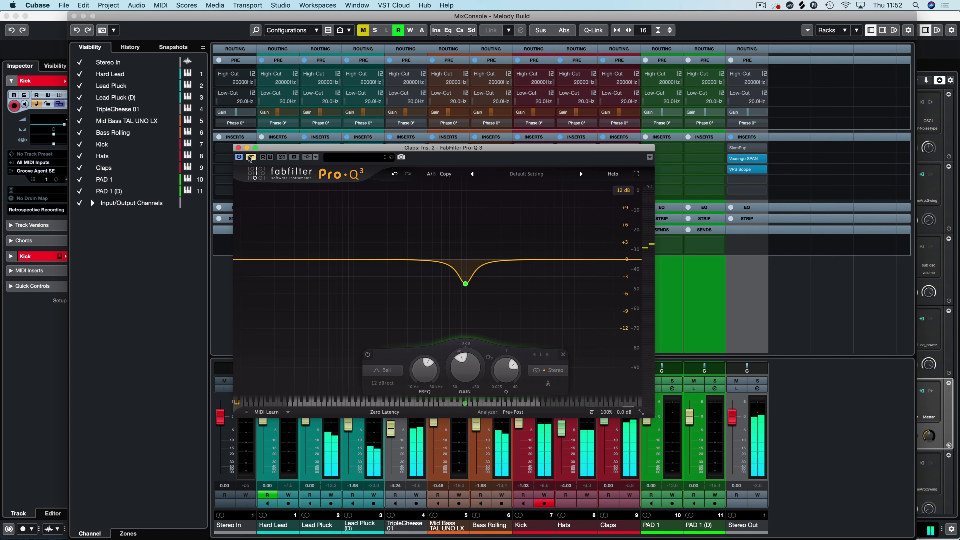
click(250, 157)
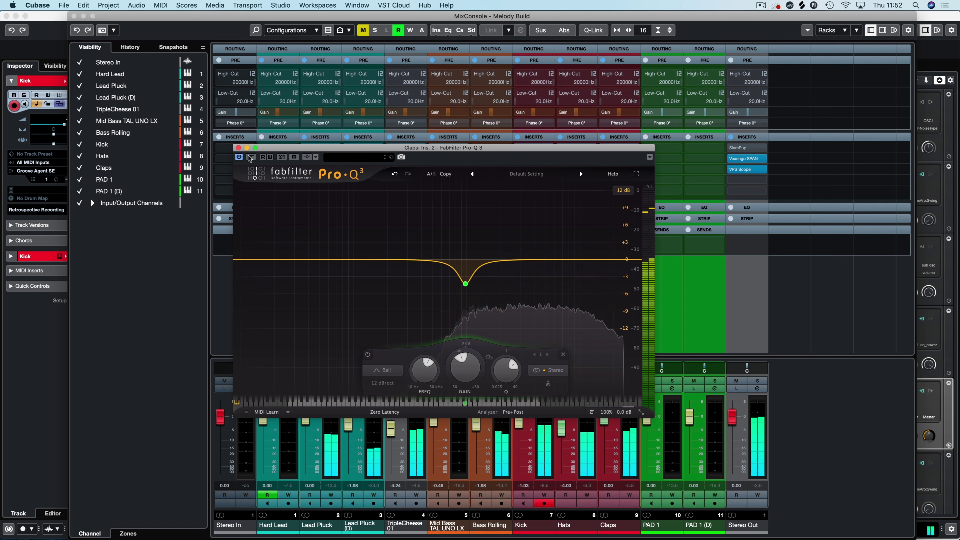
mouse_move(464, 284)
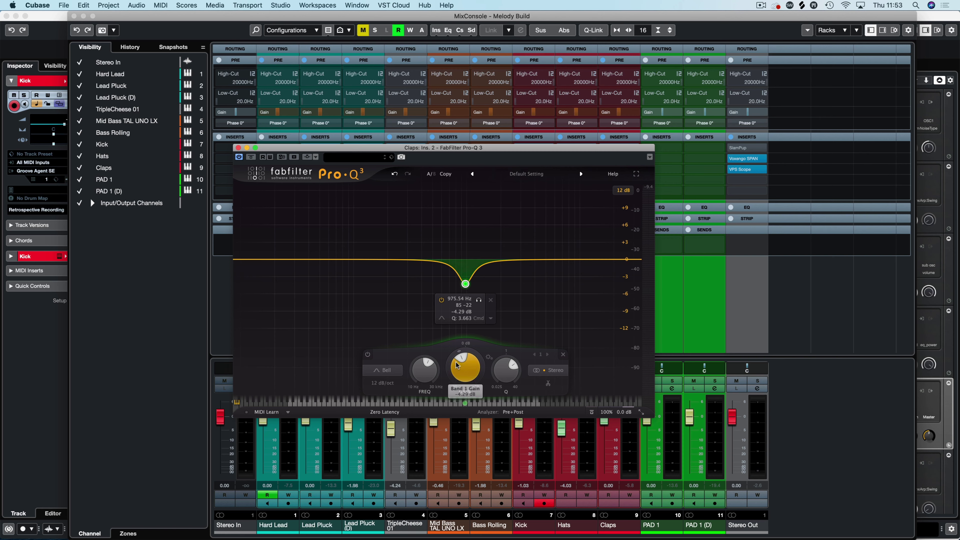
Reduce the claps' 975 Hz cut to -2.62 dB and add an 18 dB/oct low cut at about 1150 Hz.
drag(461, 365, 464, 356)
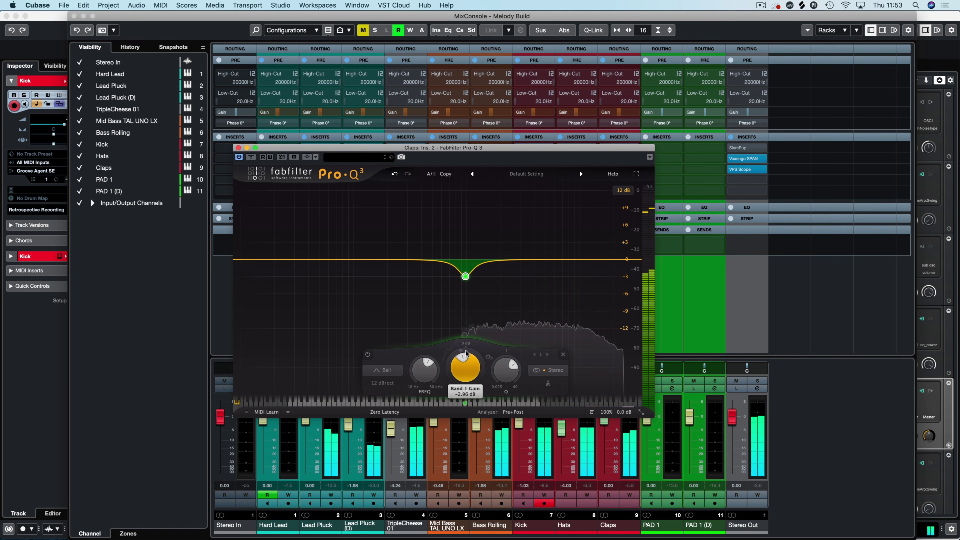
scroll(462, 363, up, 3)
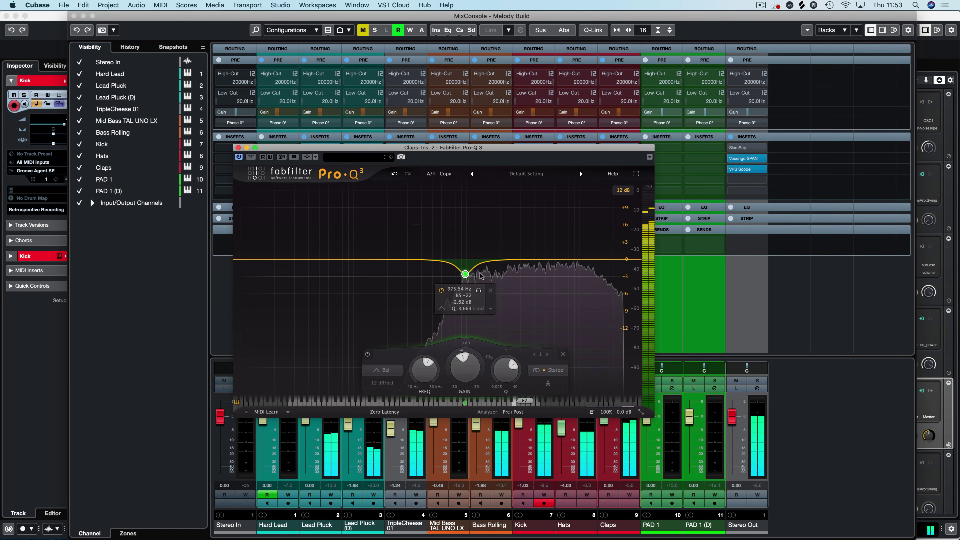
click(240, 259)
drag(241, 259, 438, 259)
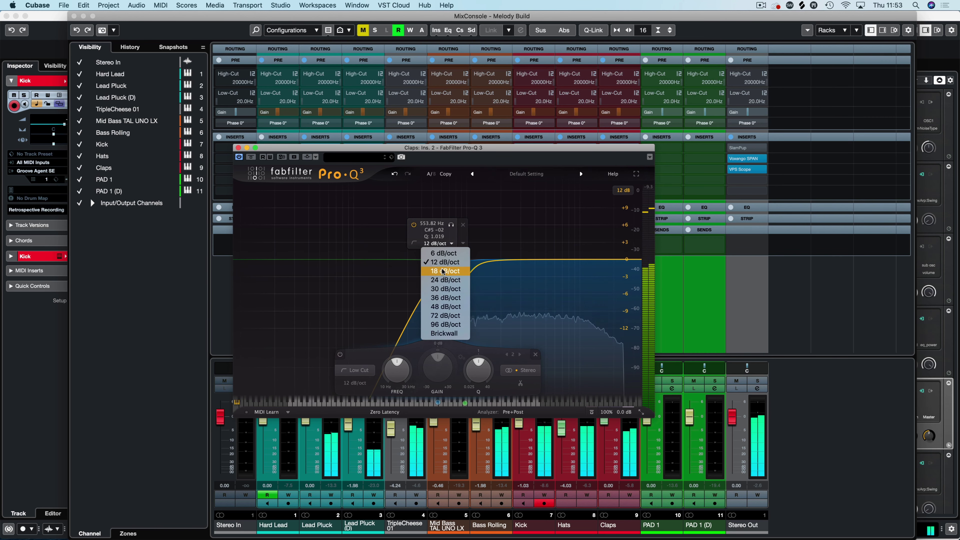
click(442, 271)
drag(438, 259, 473, 260)
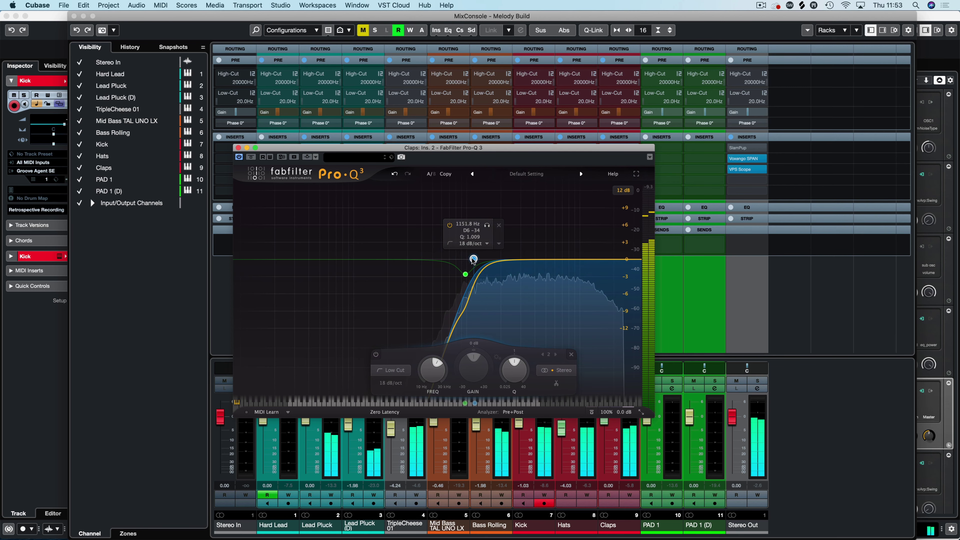
Set the low cut to 12 dB/oct at about 963 Hz with a Q of 0.767, and bypass the 975 Hz bell band.
click(472, 244)
click(469, 262)
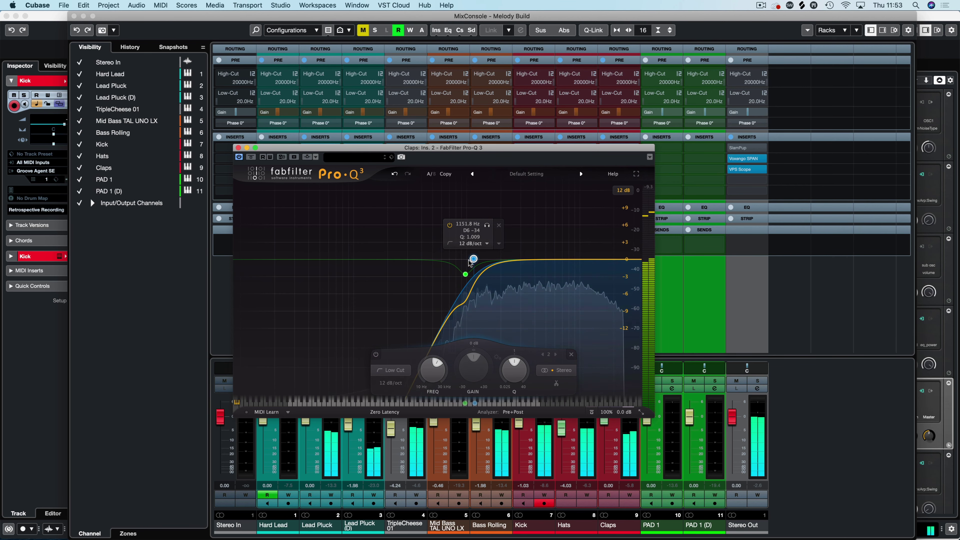
drag(471, 262, 467, 264)
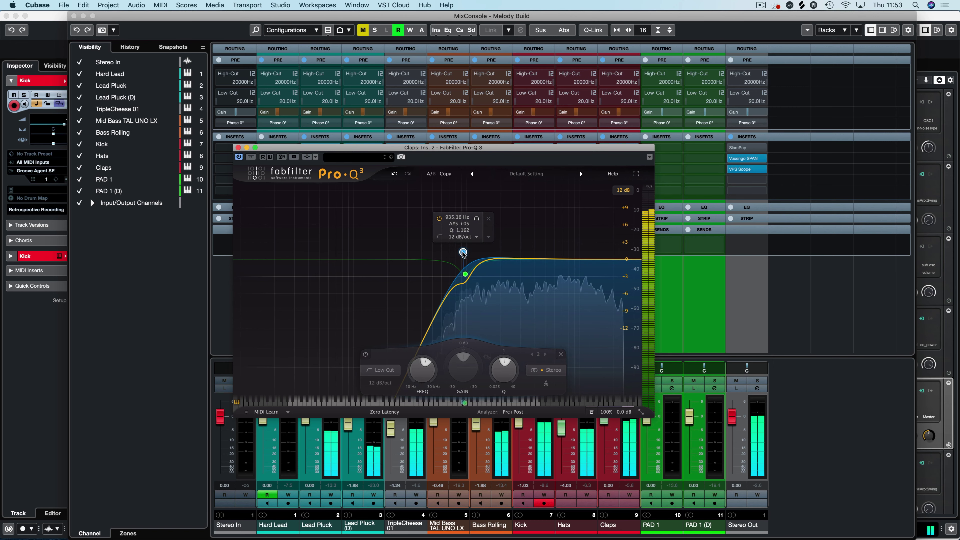
click(465, 274)
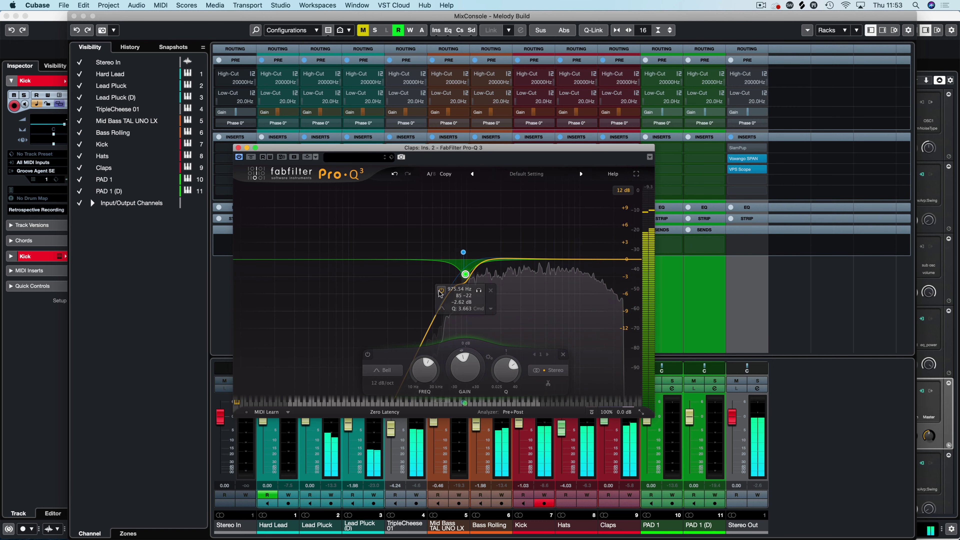
click(463, 252)
drag(463, 253, 464, 273)
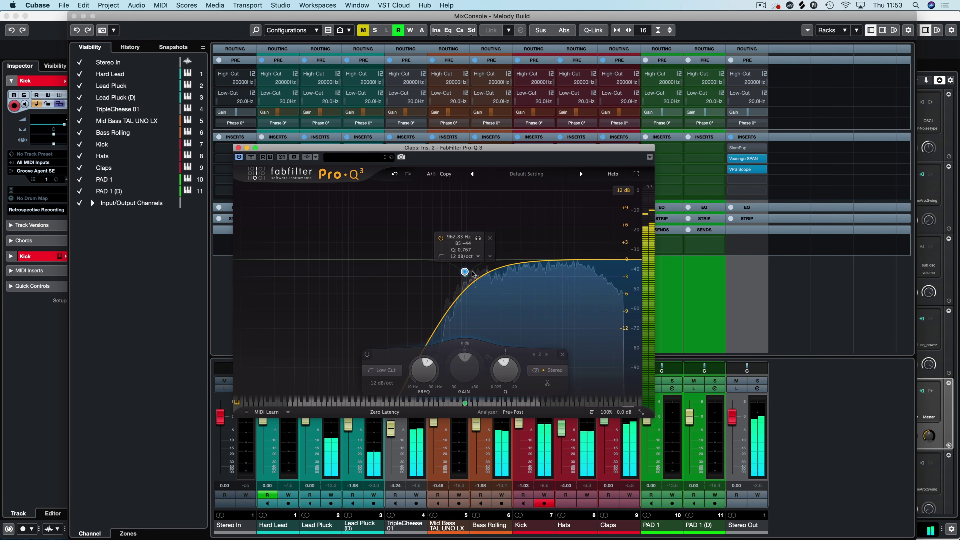
Add a high shelf of about +1.65 dB at 6317 Hz to the claps' EQ.
click(560, 247)
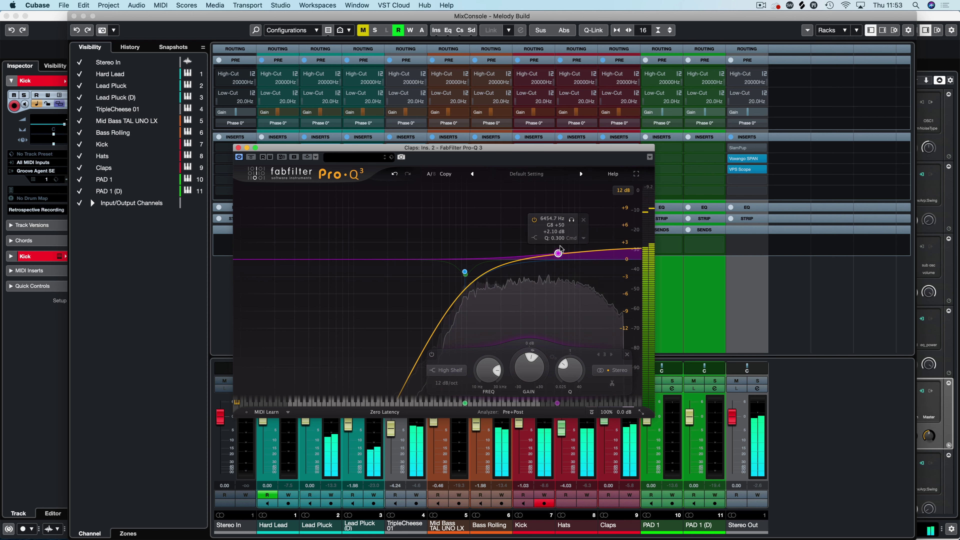
drag(560, 246, 559, 248)
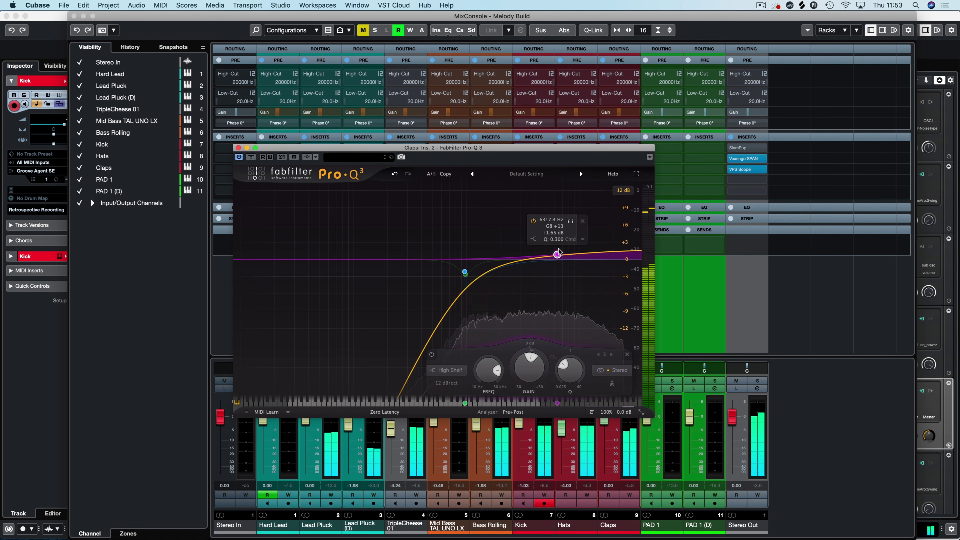
Try a bell band at about 3.5 kHz and 9.6 kHz using a 3 dB display range, and delete the band.
click(528, 250)
drag(528, 250, 527, 277)
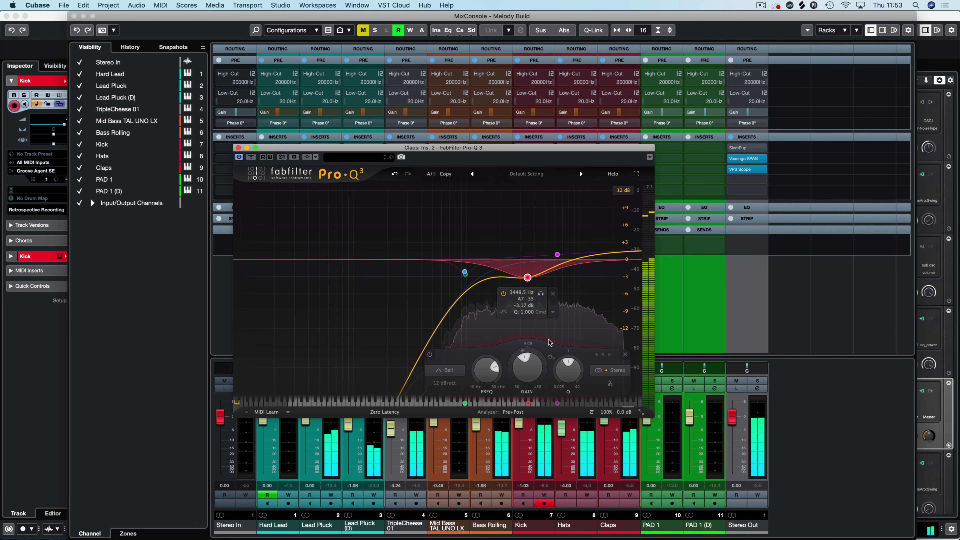
drag(527, 369, 531, 359)
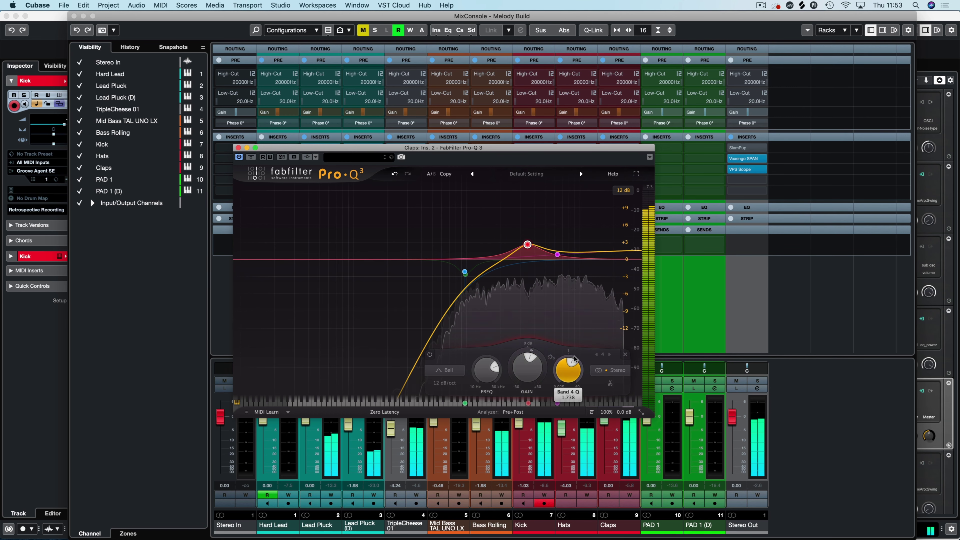
drag(527, 245, 527, 264)
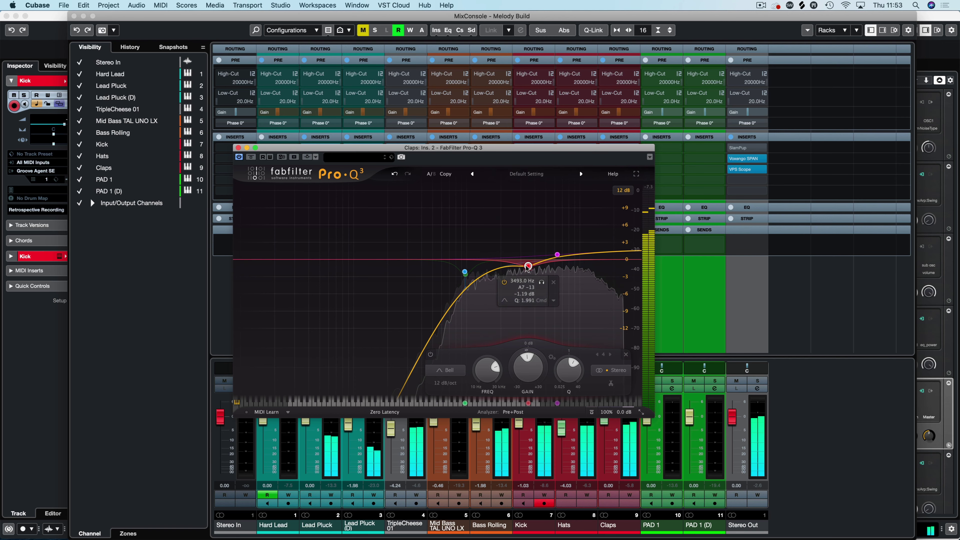
click(622, 191)
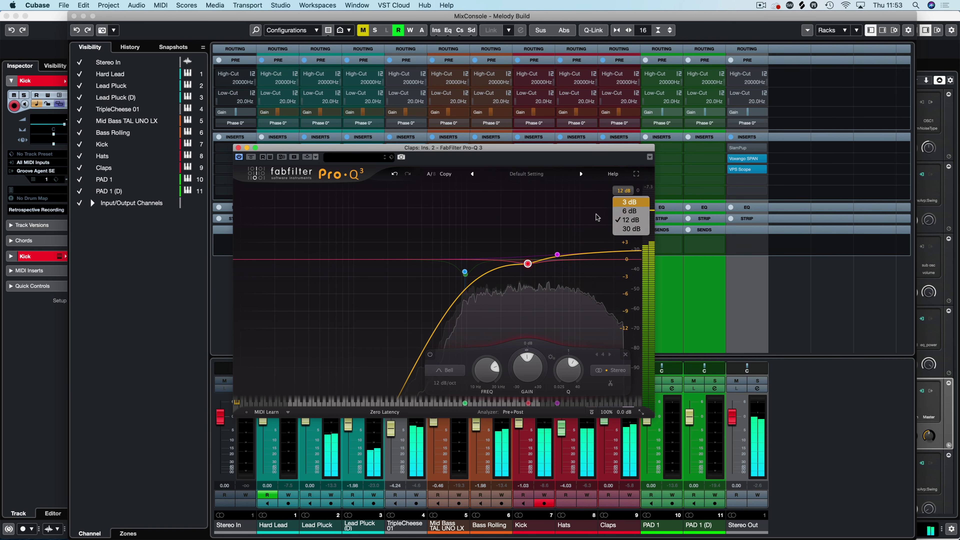
click(626, 202)
drag(526, 270, 578, 267)
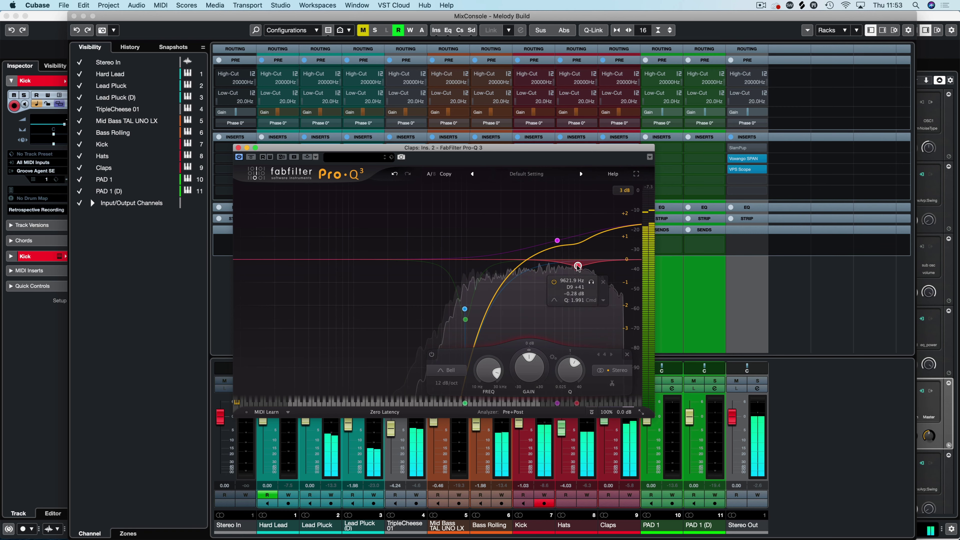
mouse_move(558, 244)
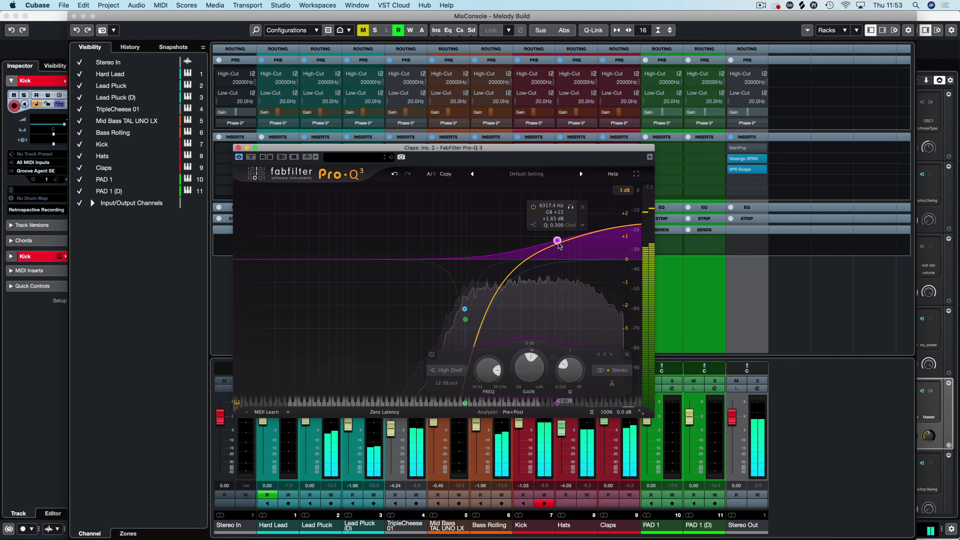
Lower the claps' high shelf to about +1.16 dB at 5467 Hz and set the display range to 6 dB.
drag(557, 242, 550, 251)
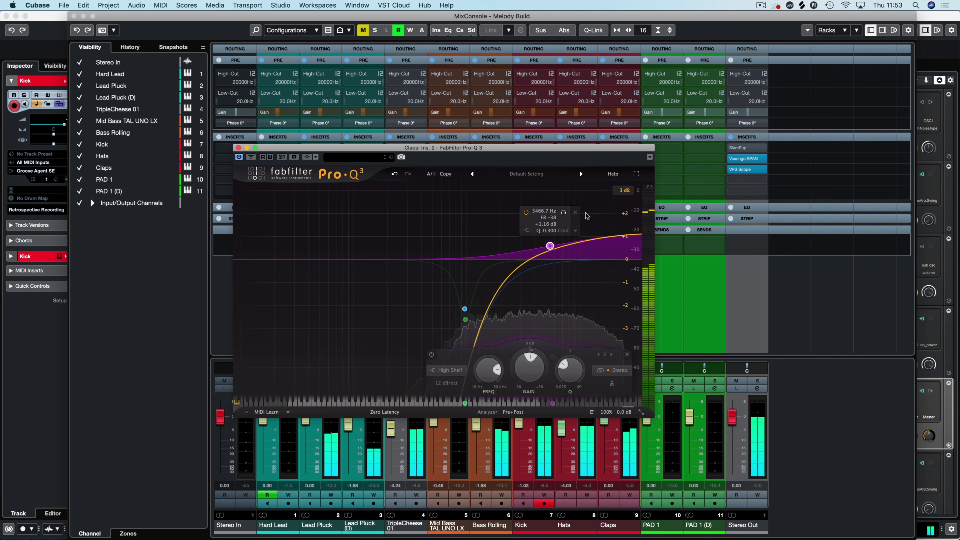
click(502, 283)
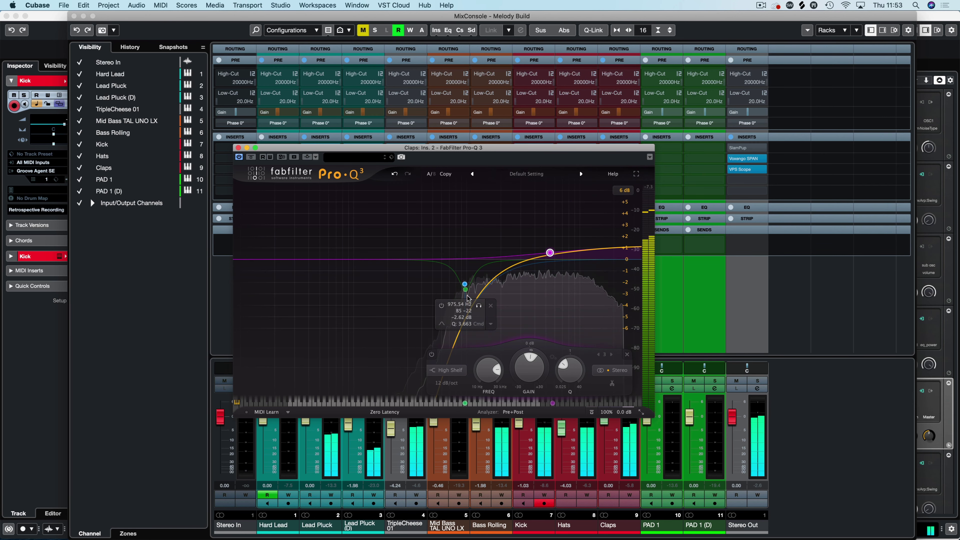
Bypass and re-enable the claps' low cut during playback to compare the sound.
click(465, 286)
click(439, 251)
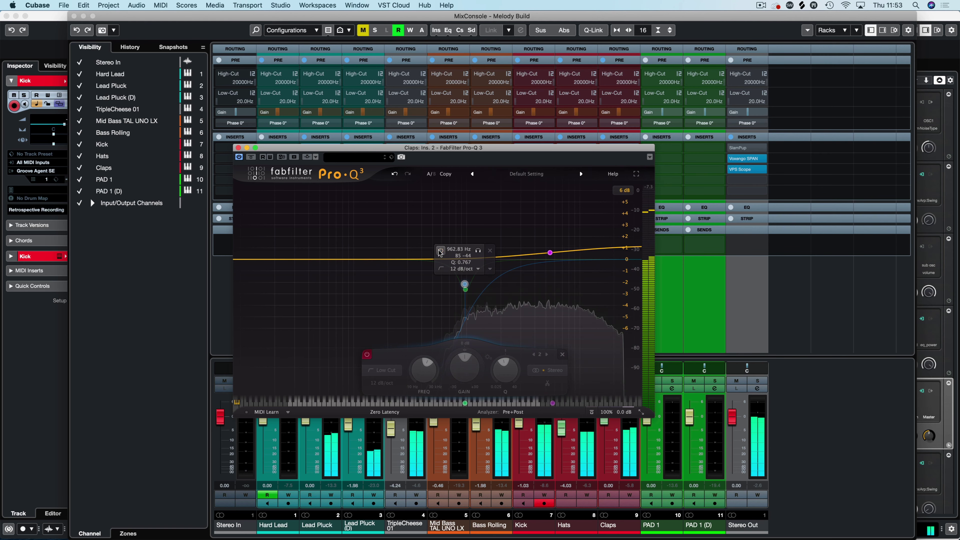
click(440, 251)
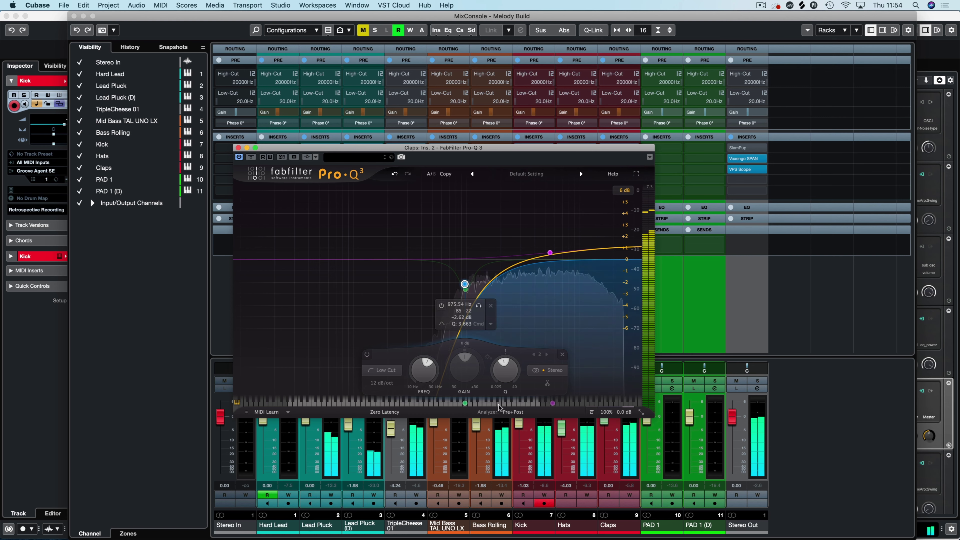
Check the analyzer options and examine the claps' spectrum around the low cut and bell band with playback stopped.
click(510, 412)
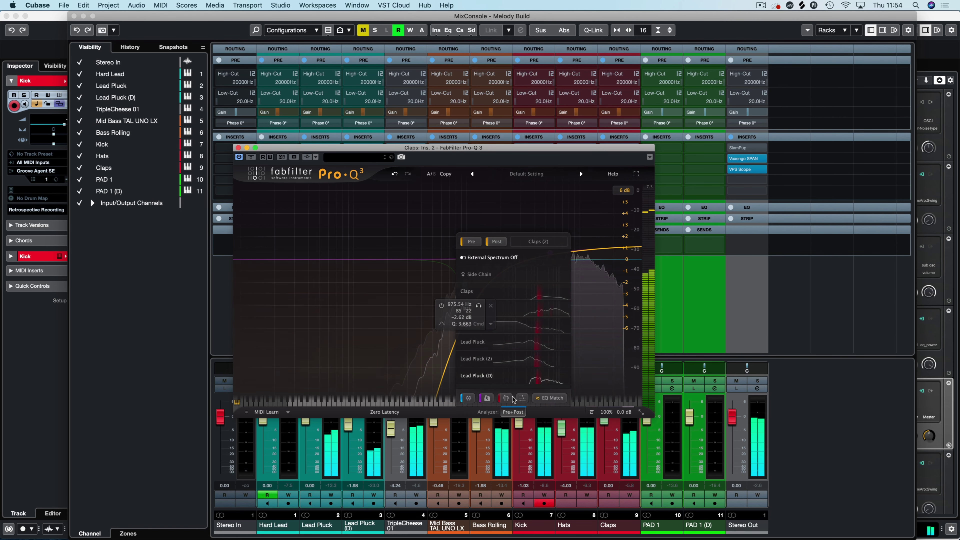
click(495, 339)
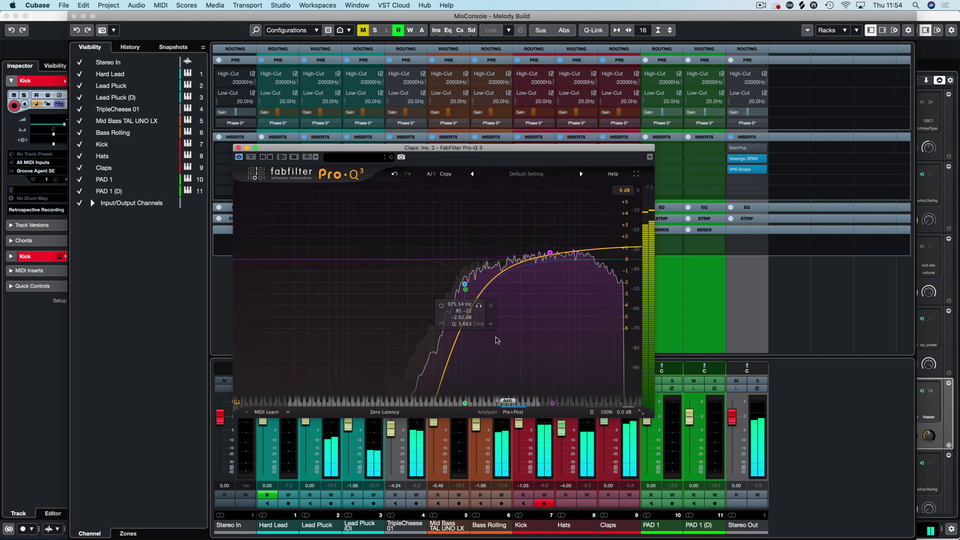
drag(496, 338, 482, 278)
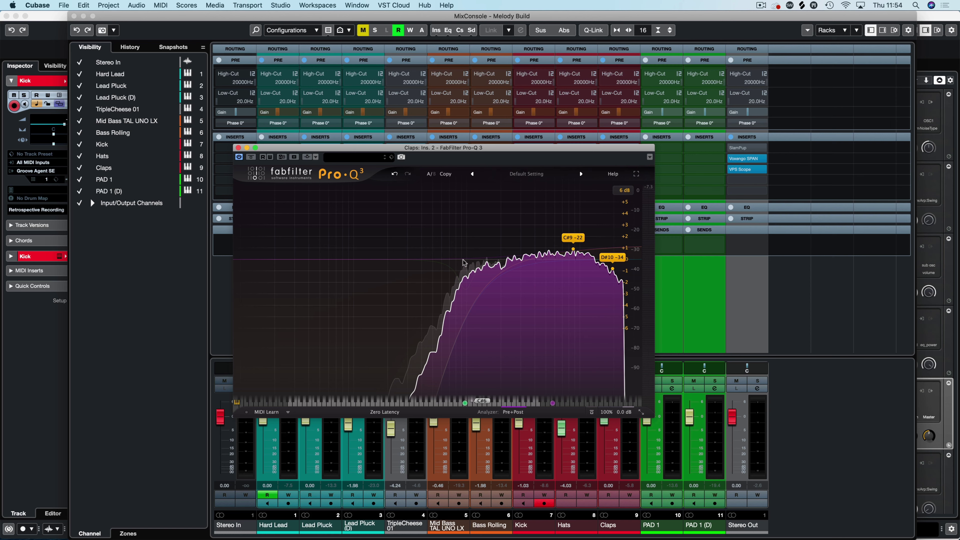
click(465, 283)
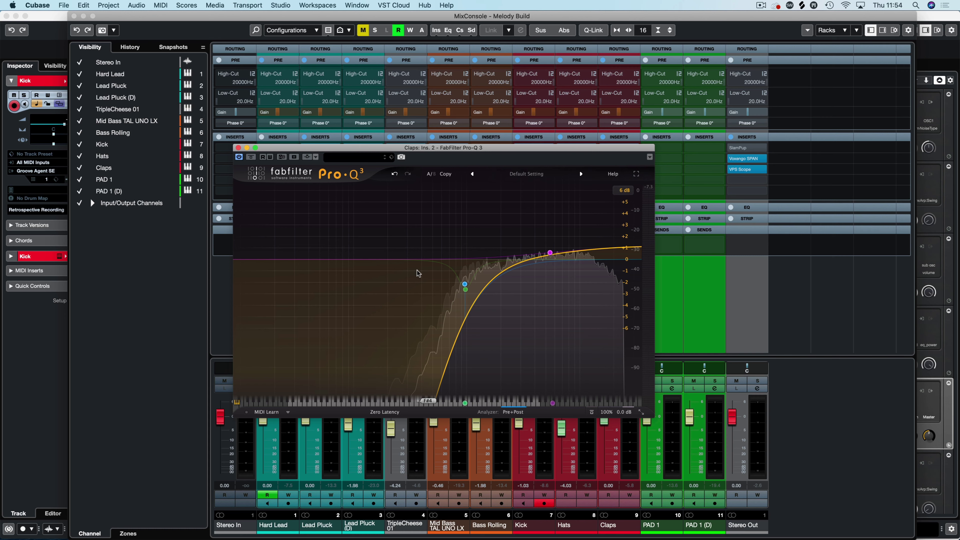
mouse_move(468, 285)
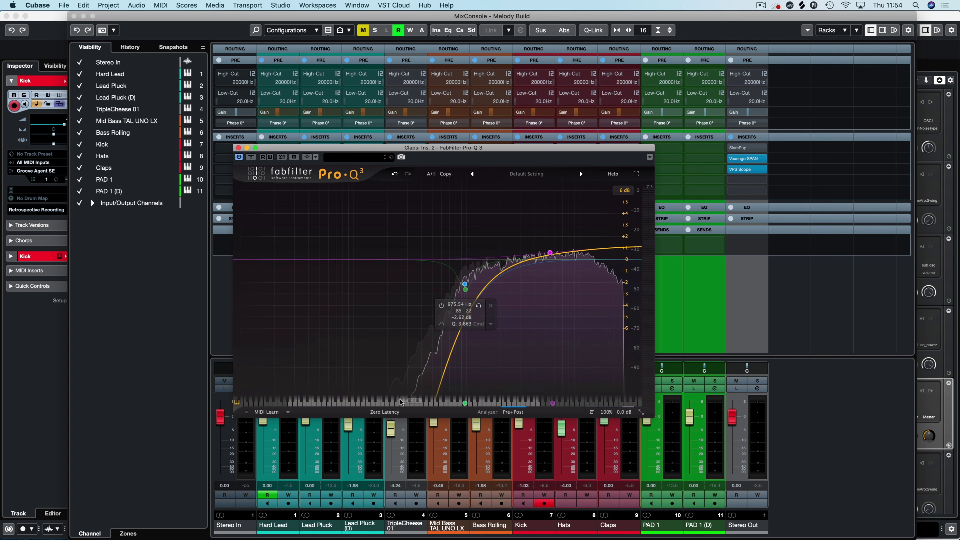
mouse_move(442, 314)
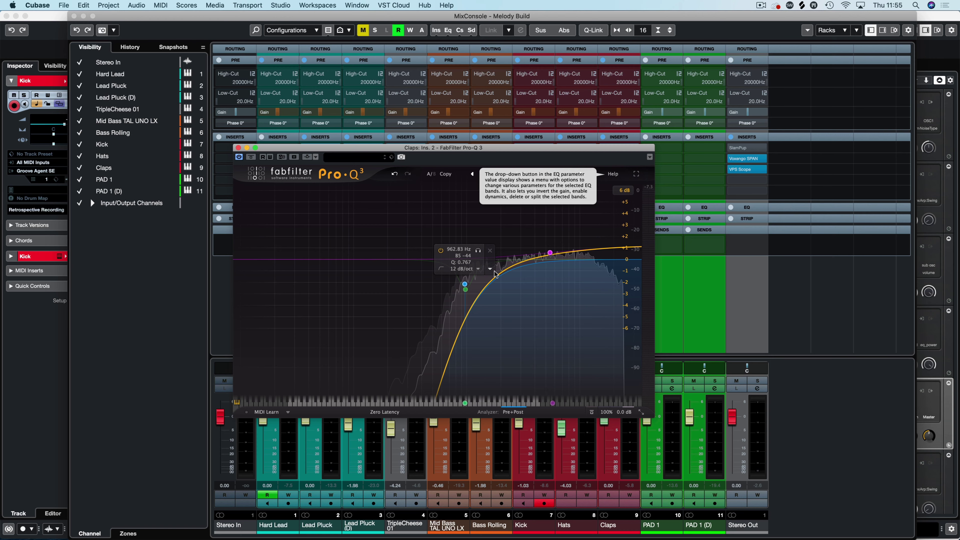
Play the full mix, delete the high shelf from the claps' second-slot Pro-Q 3, and close the EQ.
click(238, 148)
key(space)
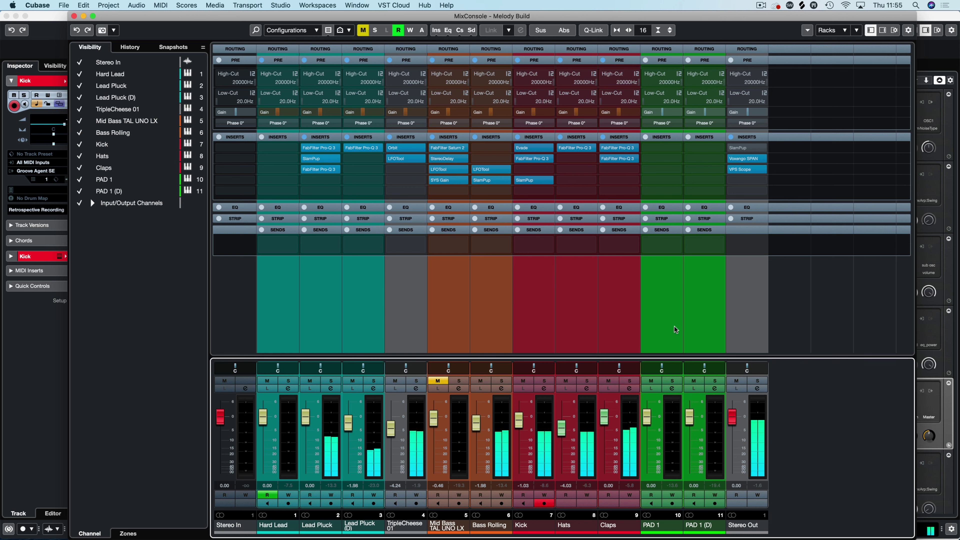
click(611, 158)
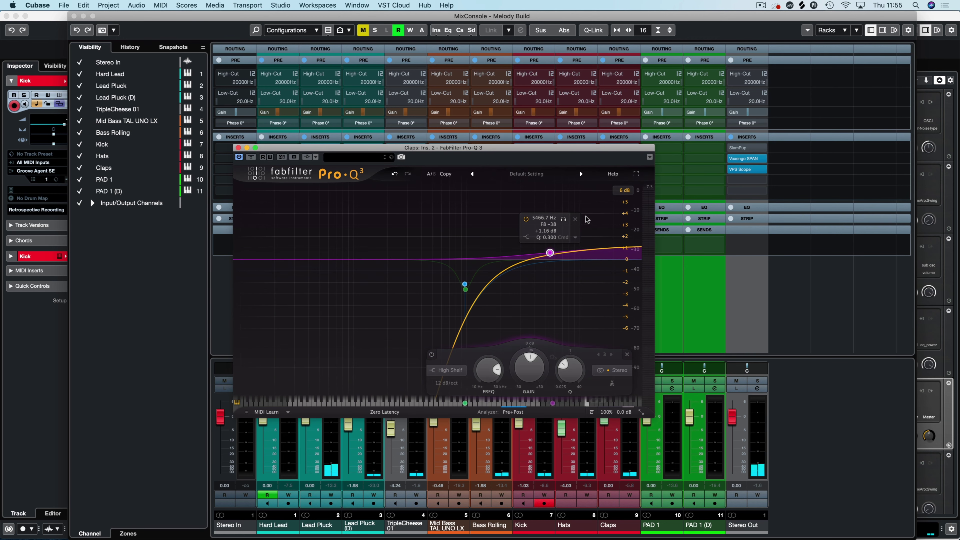
click(575, 219)
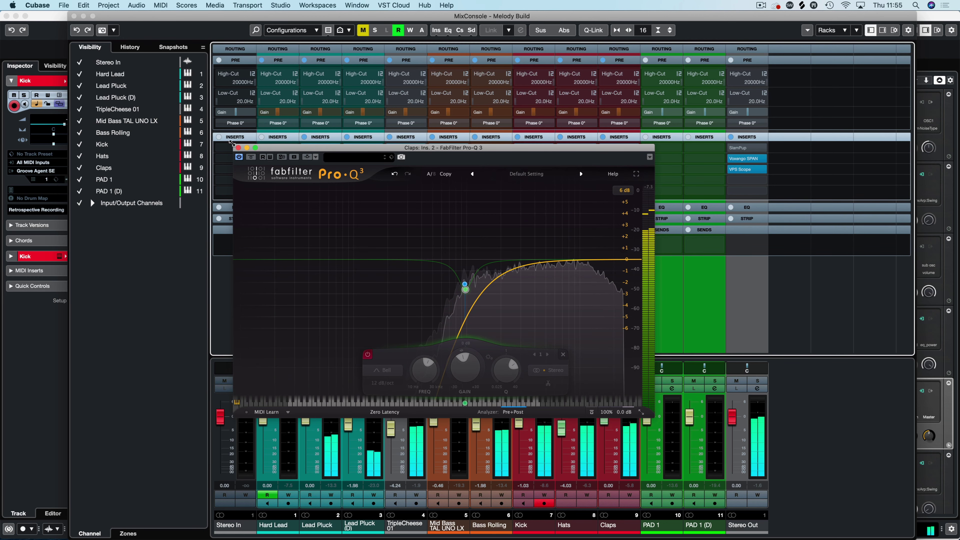
click(238, 147)
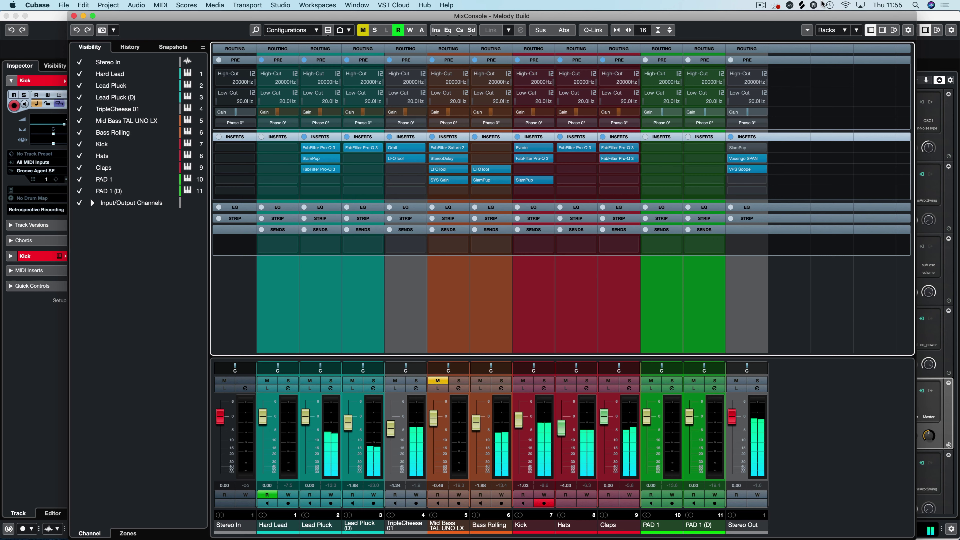
Load FabFilter Pro-C 2 in the Claps channel's third insert slot.
click(621, 169)
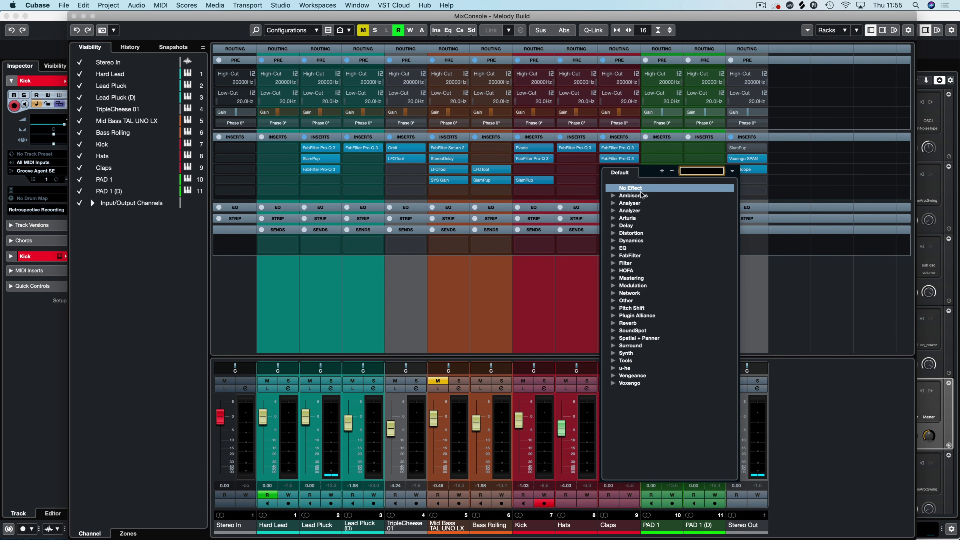
text(pro)
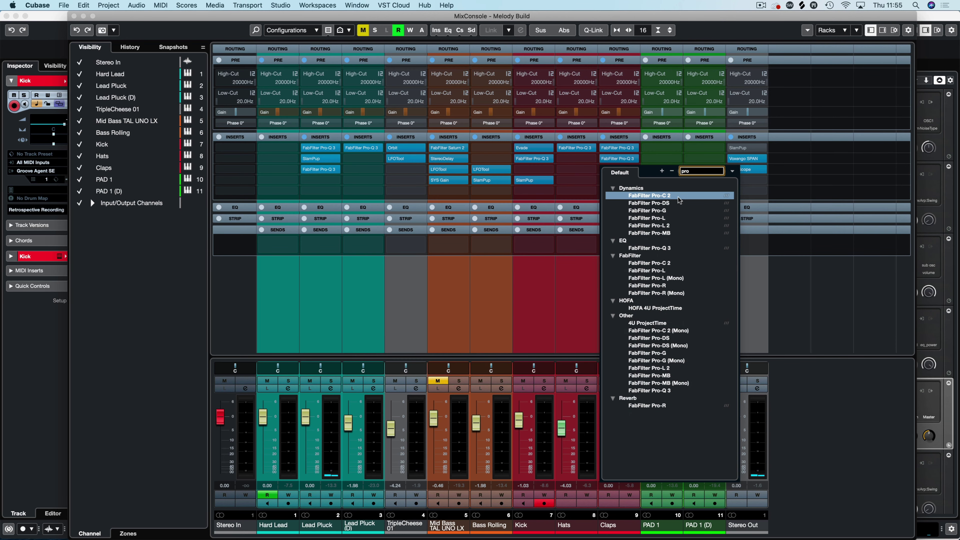
click(678, 197)
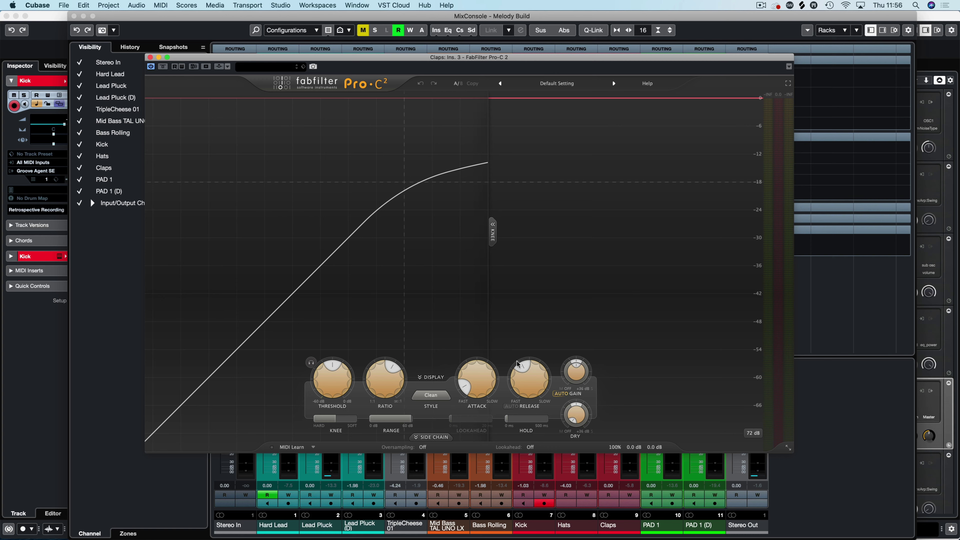
Set the claps compressor's style to Classic and raise its threshold to nearly 0 dB.
click(434, 397)
click(439, 415)
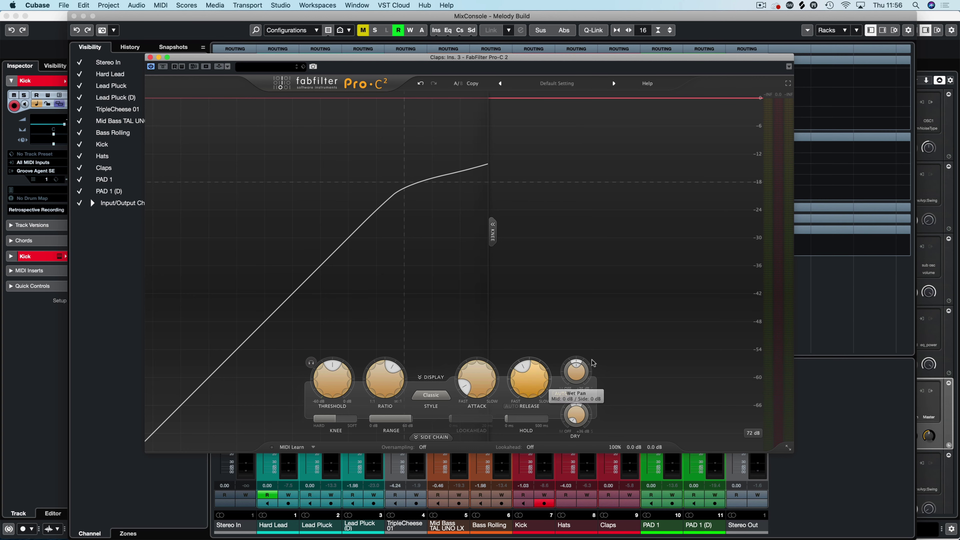
drag(351, 358, 321, 156)
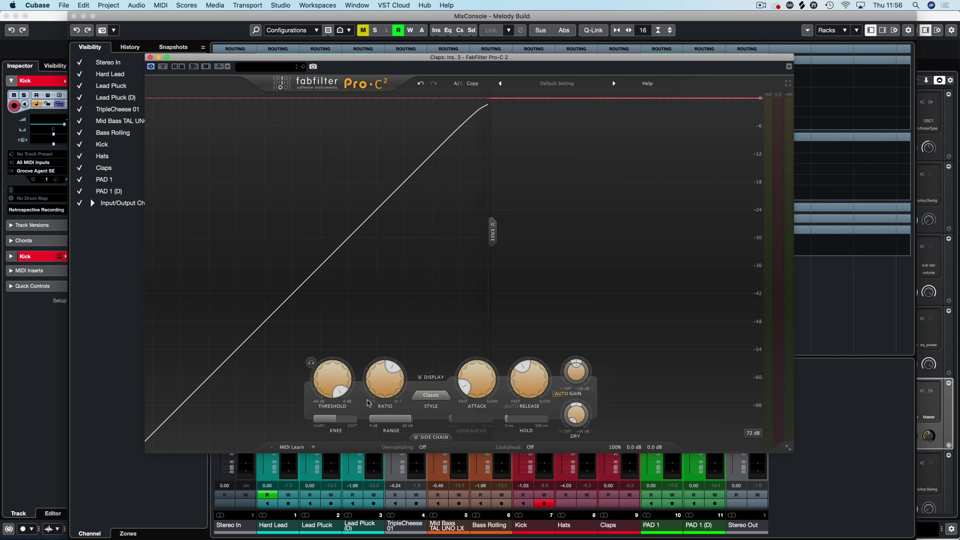
Set the claps compressor's ratio to 1.00:1, with the fastest attack and the release at 10.0 ms.
drag(383, 380, 348, 536)
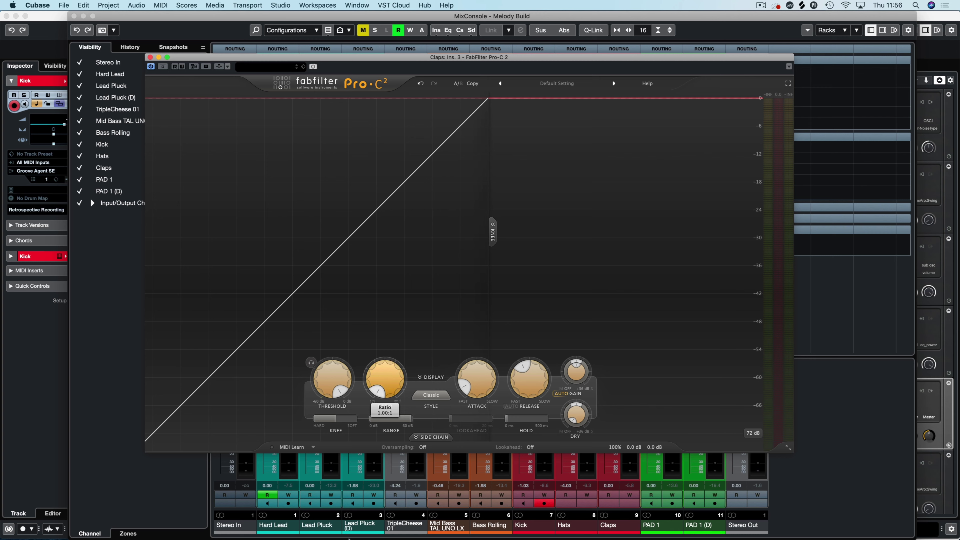
mouse_move(482, 385)
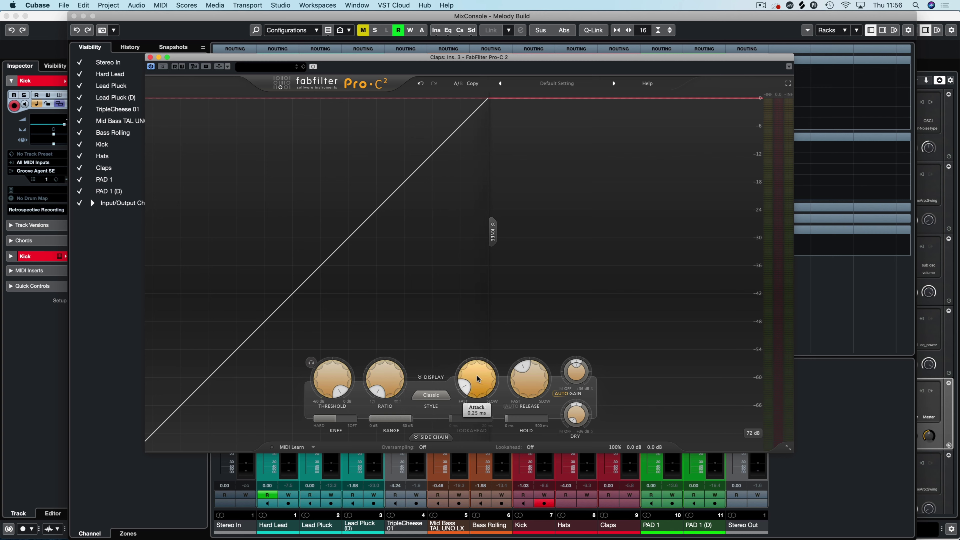
drag(477, 379, 422, 519)
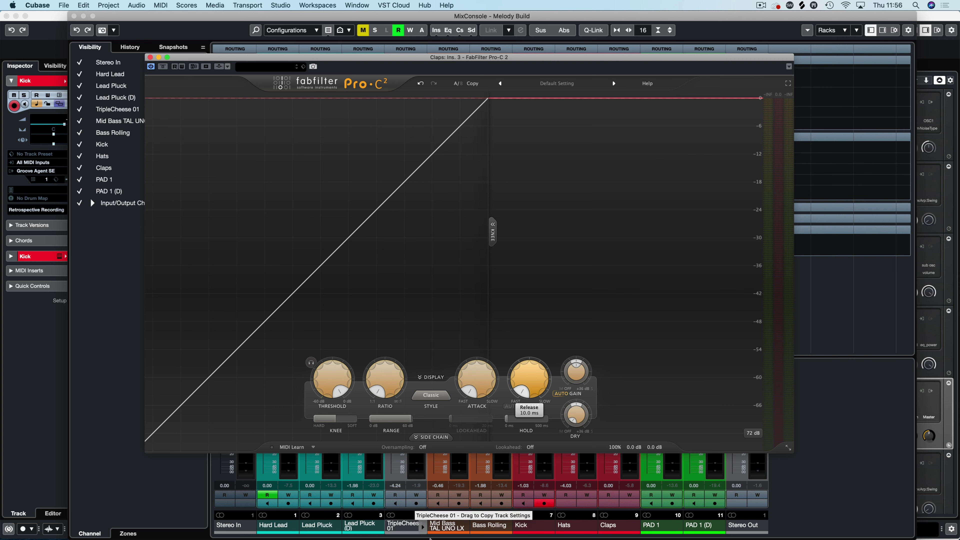
mouse_move(370, 379)
Raise the claps compressor's ratio to a moderate amount, then set attack to 2.11 ms and release to 10.5 ms.
drag(370, 380, 387, 325)
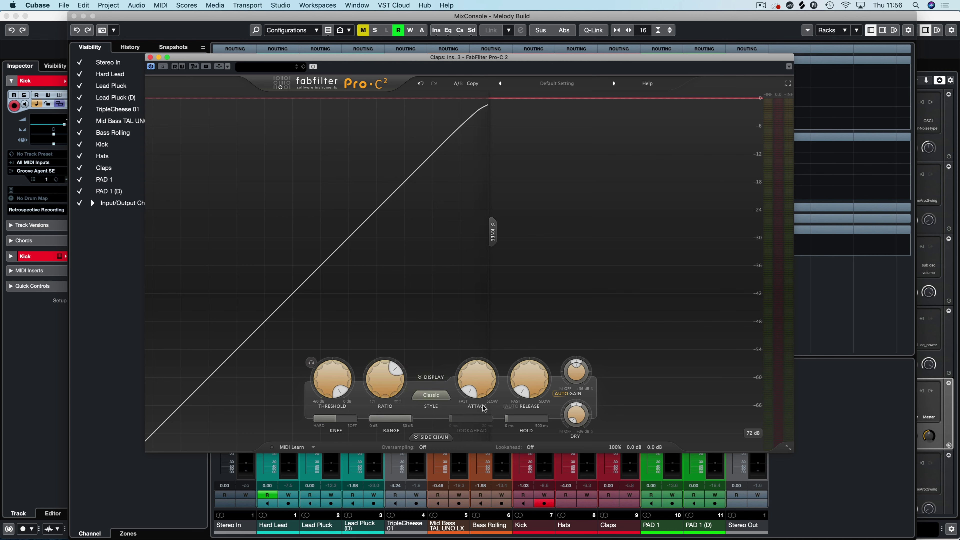
mouse_move(475, 391)
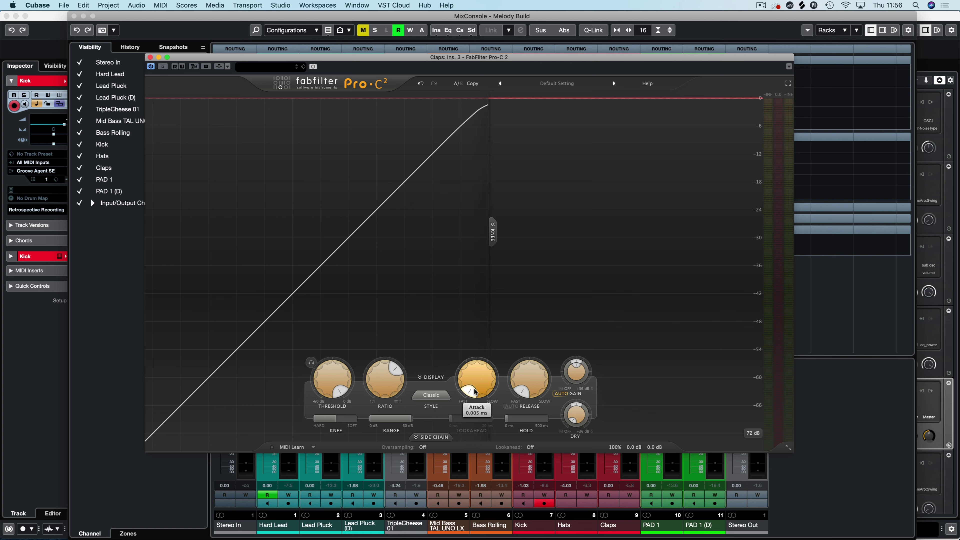
drag(475, 395, 471, 383)
mouse_move(538, 388)
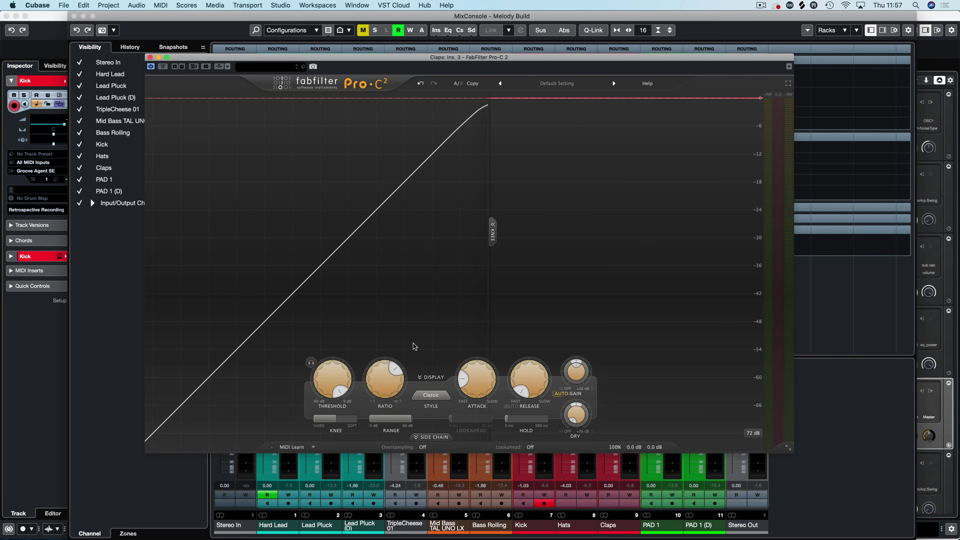
drag(535, 381, 517, 391)
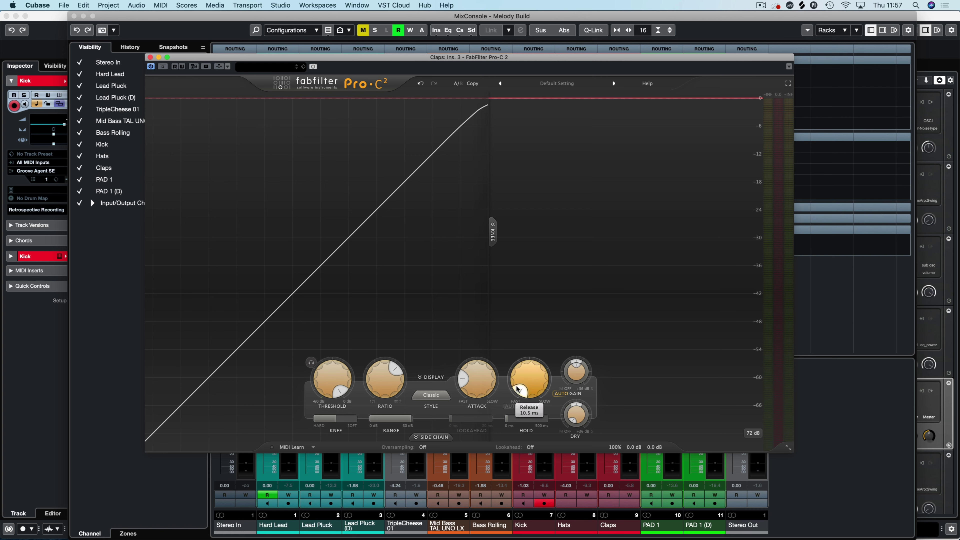
mouse_move(515, 386)
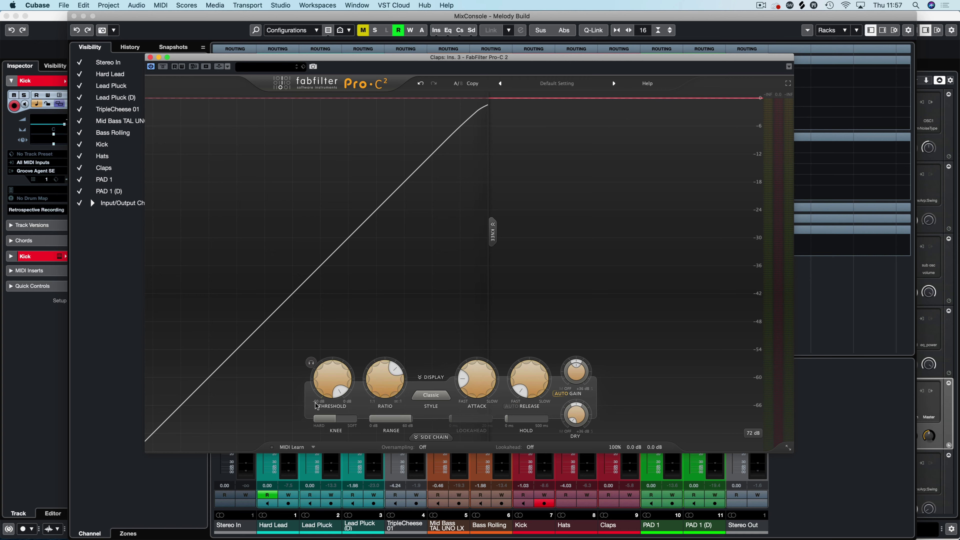
Start playback and lower the claps compressor's threshold to about -24 dB.
key(space)
mouse_move(322, 384)
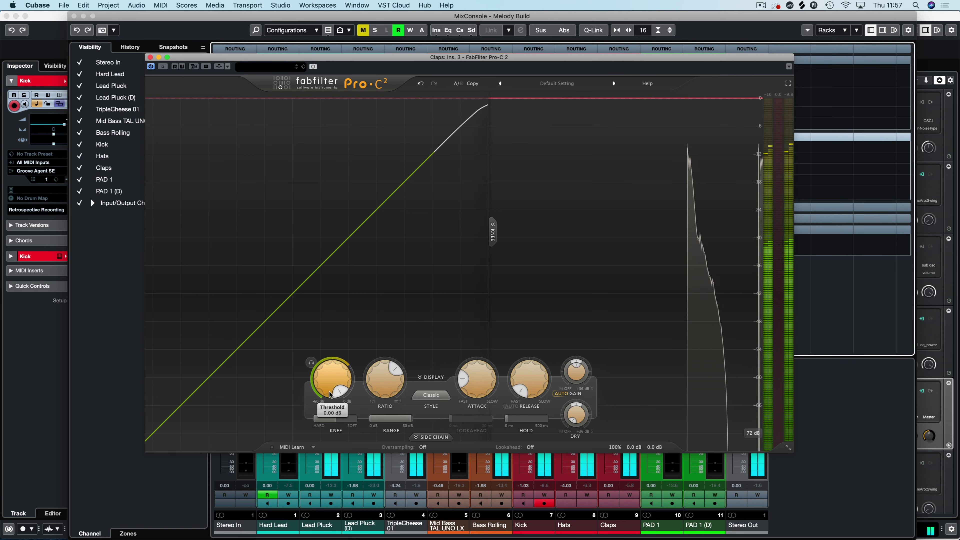
drag(321, 384, 341, 462)
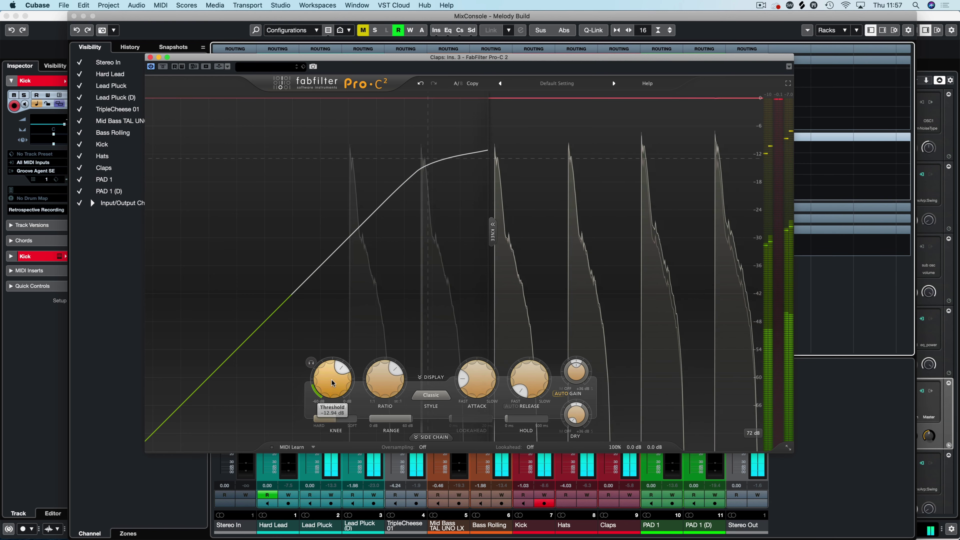
drag(328, 403, 332, 377)
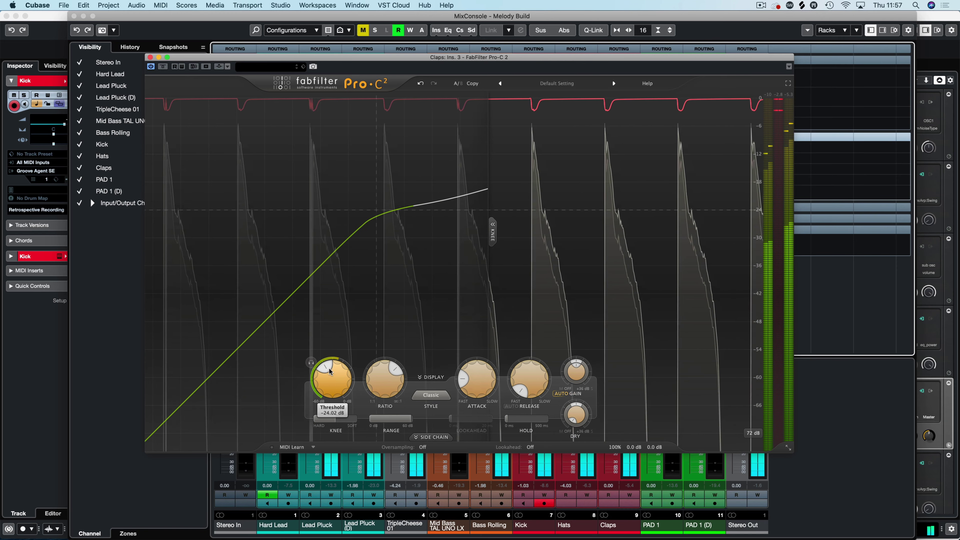
Compare the claps with the compressor bypassed and active, listening with auto gain on and off.
click(163, 67)
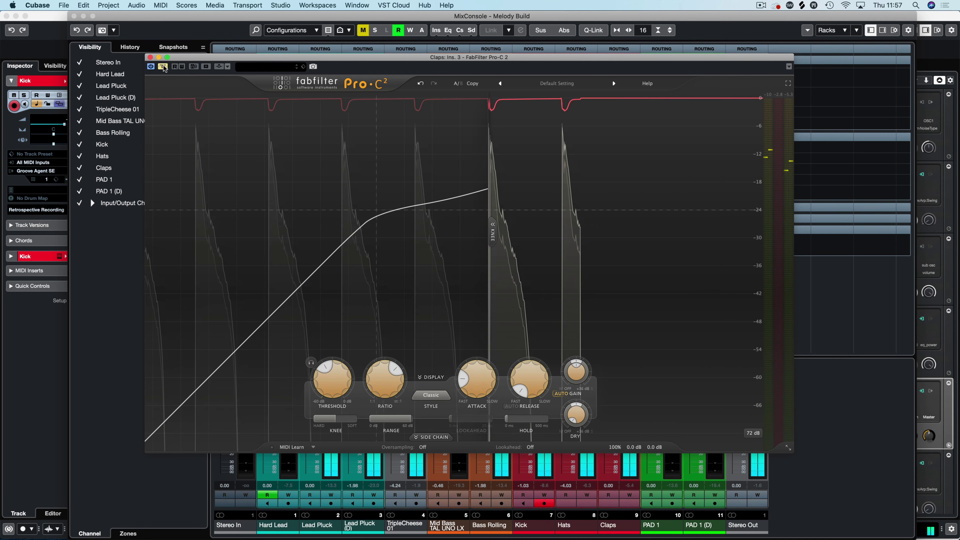
click(163, 67)
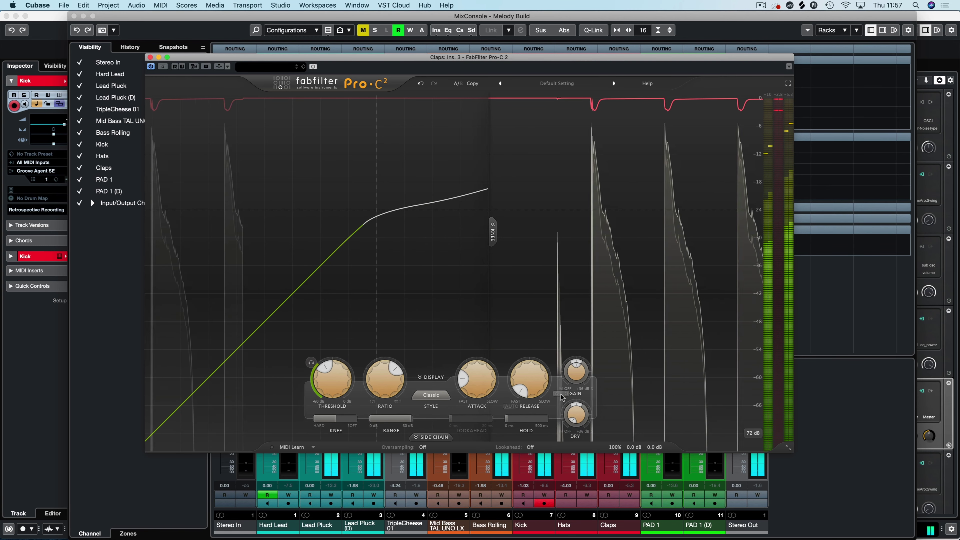
click(162, 67)
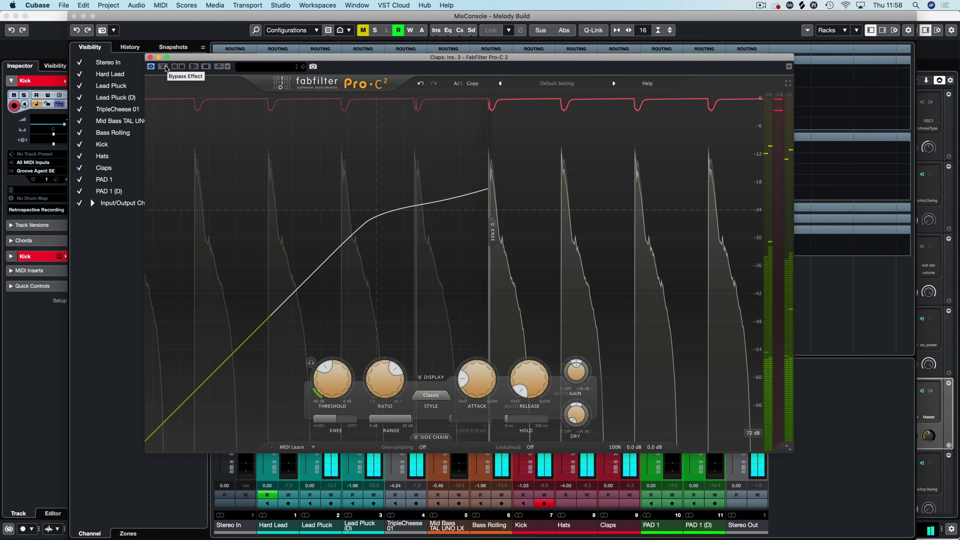
click(165, 67)
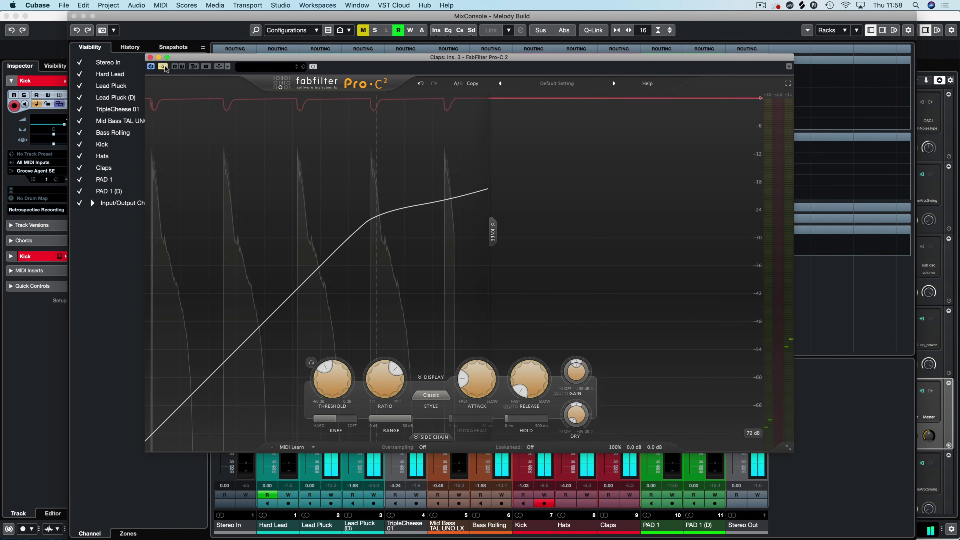
click(165, 67)
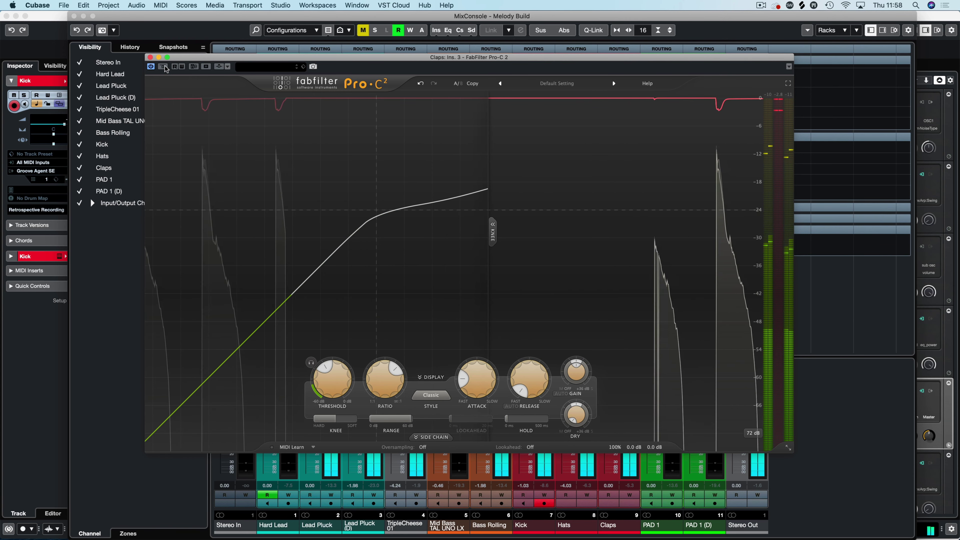
click(164, 66)
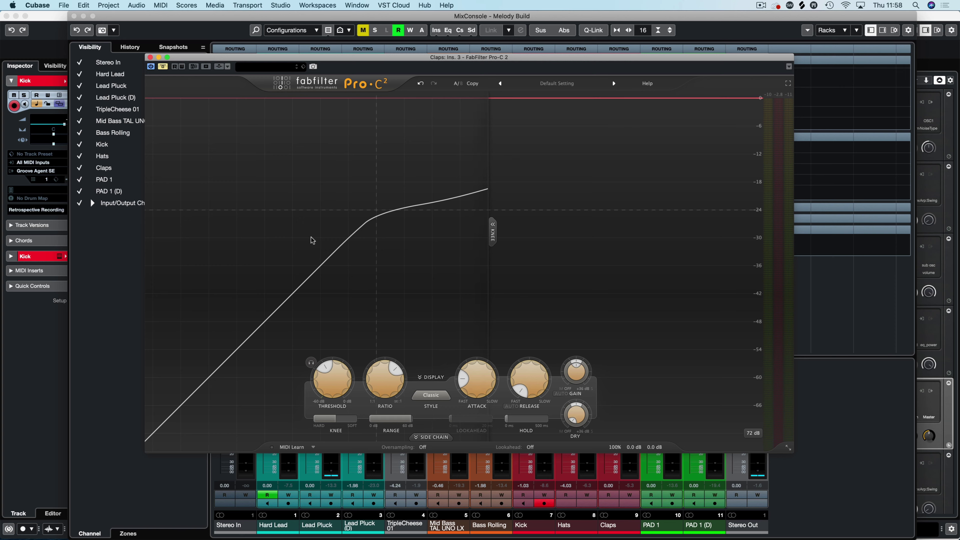
click(163, 67)
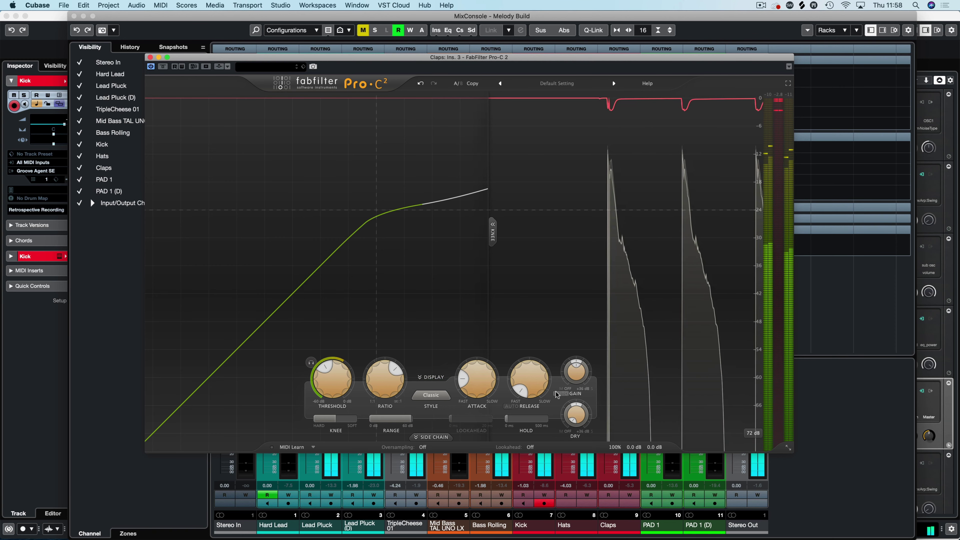
Set the claps compressor's release to 166.7 ms and its attack to 0.30 ms.
mouse_move(524, 382)
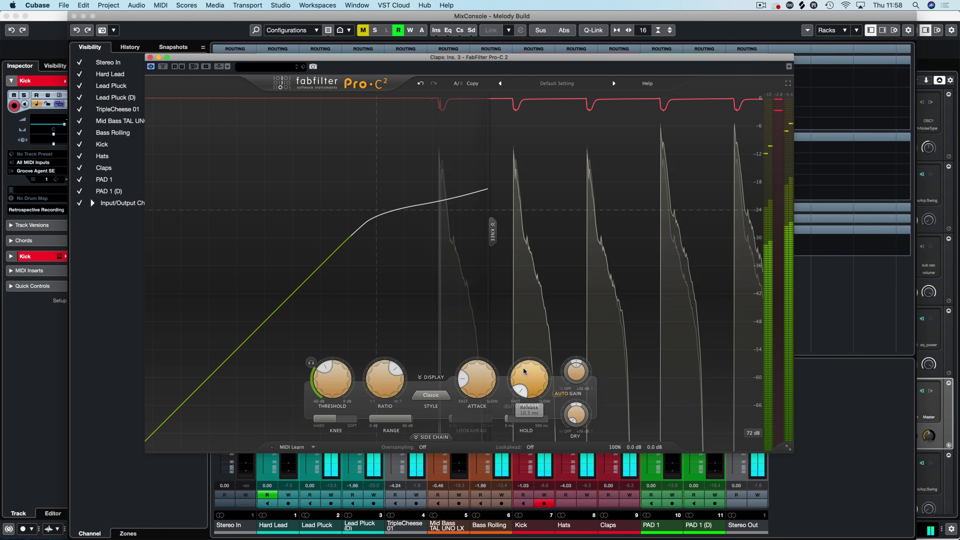
drag(524, 382, 524, 366)
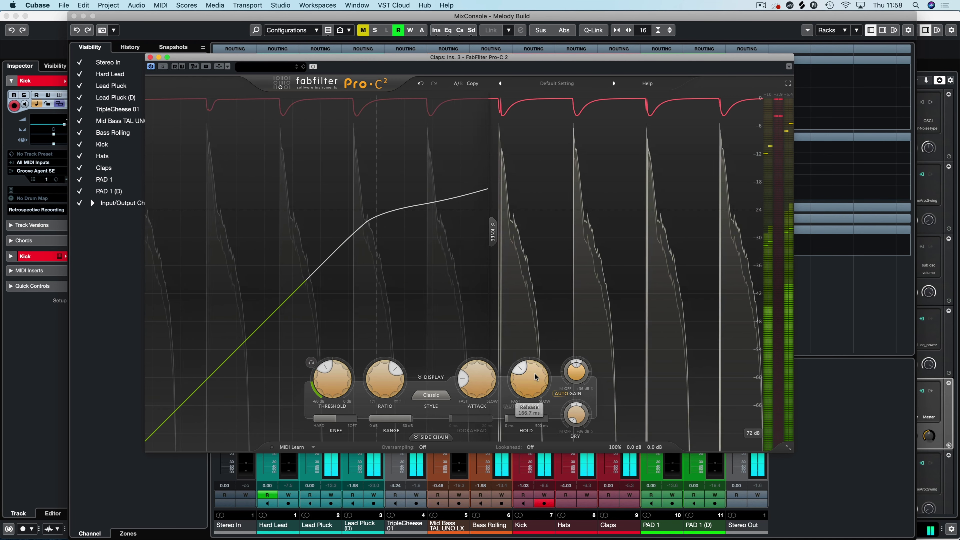
mouse_move(475, 386)
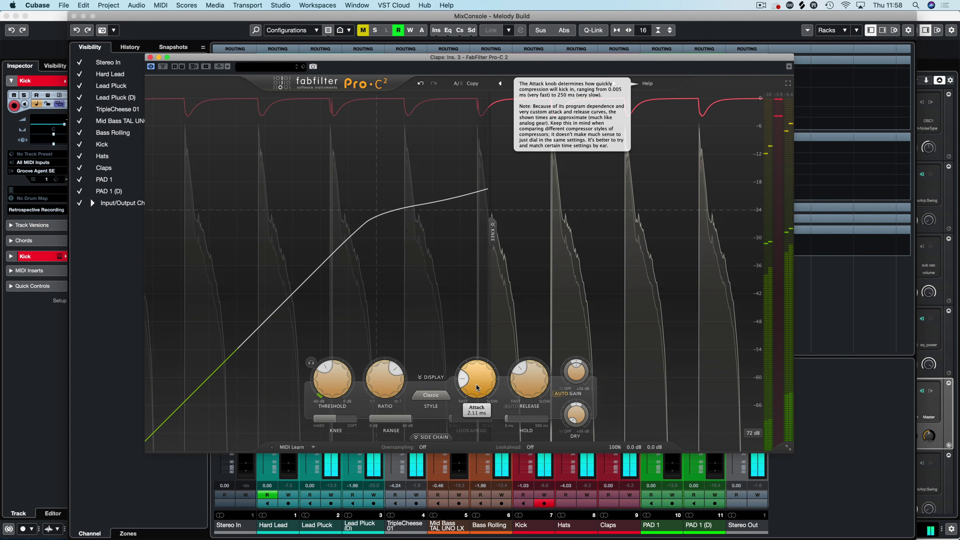
drag(466, 382, 465, 390)
Raise the claps compressor's ratio well above its moderate setting, and compare the result with the effect bypassed.
mouse_move(361, 378)
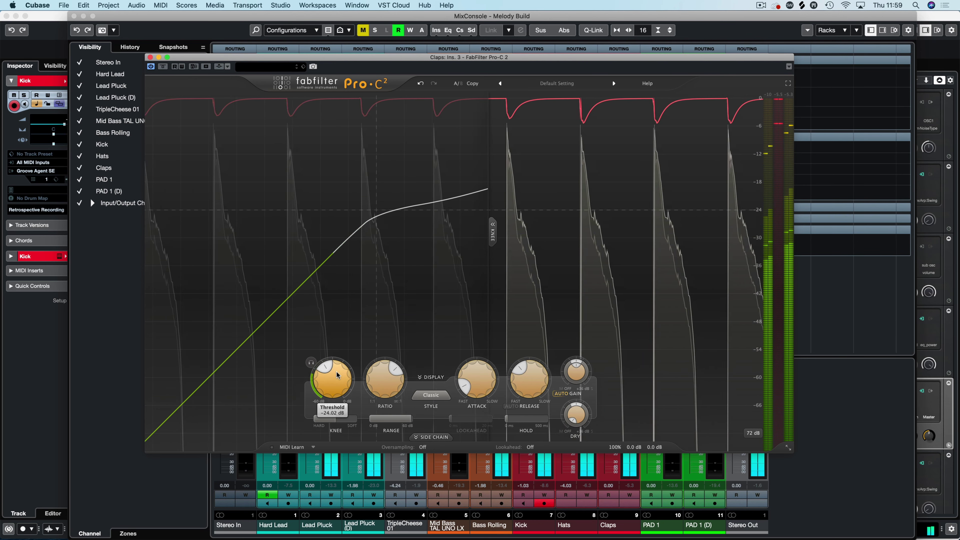
drag(389, 376, 395, 332)
mouse_move(385, 380)
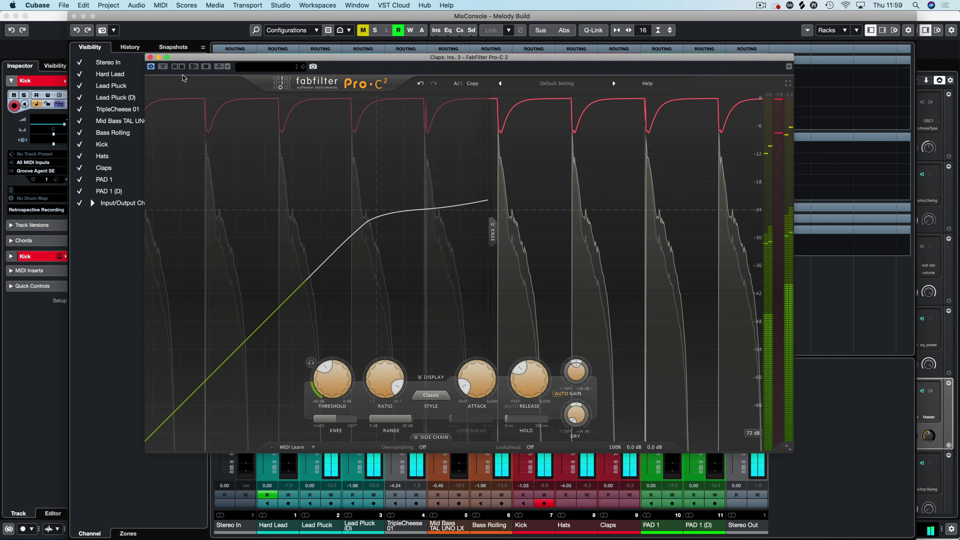
click(164, 67)
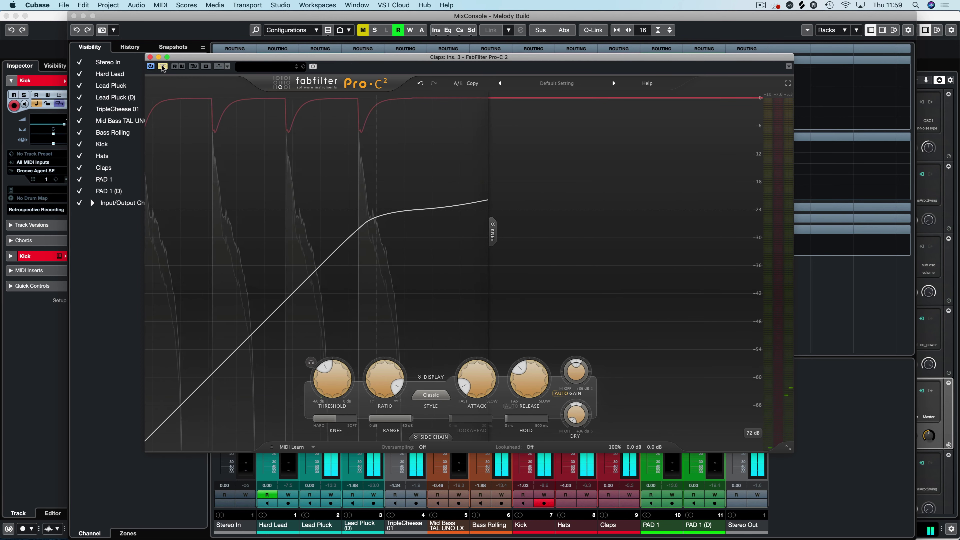
click(163, 66)
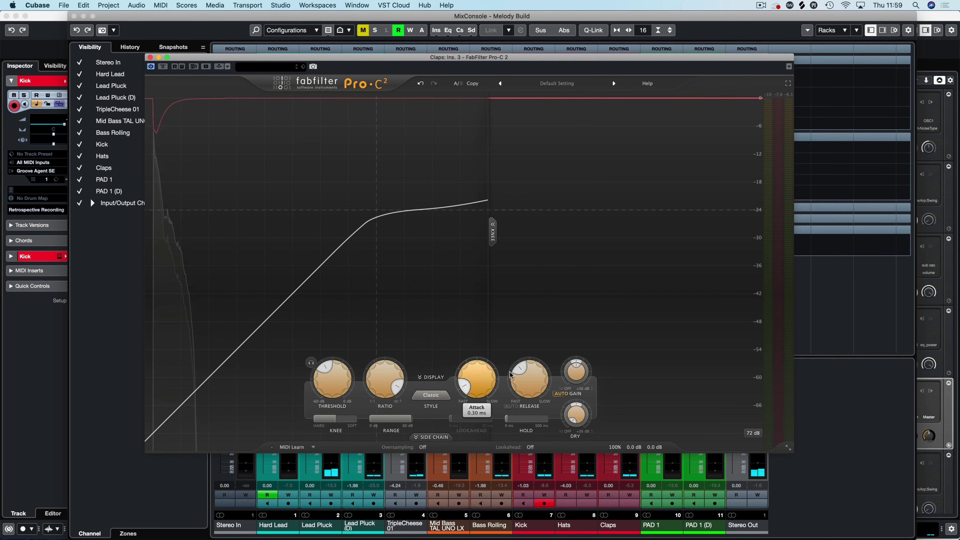
Try the knee at its hardest and softest settings, then return it to about 18 dB.
mouse_move(531, 377)
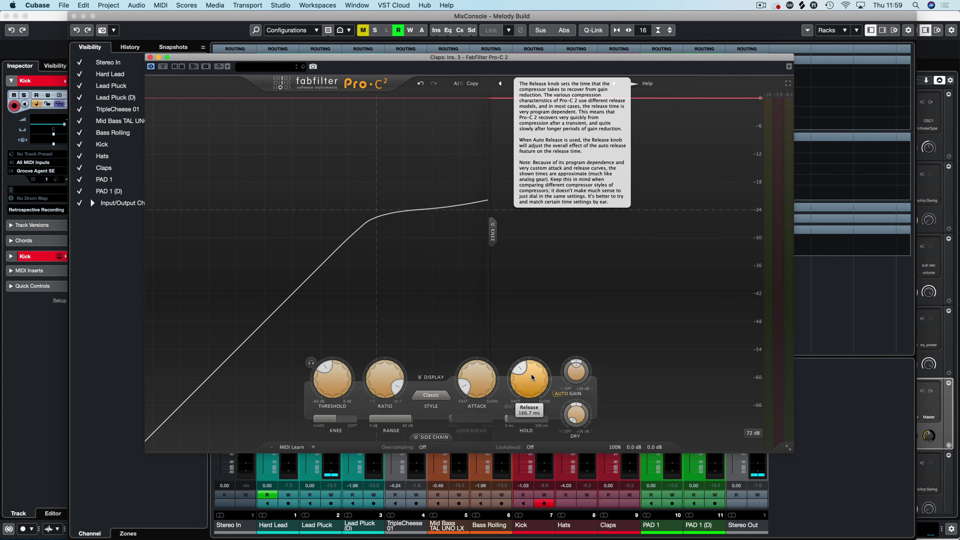
mouse_move(324, 423)
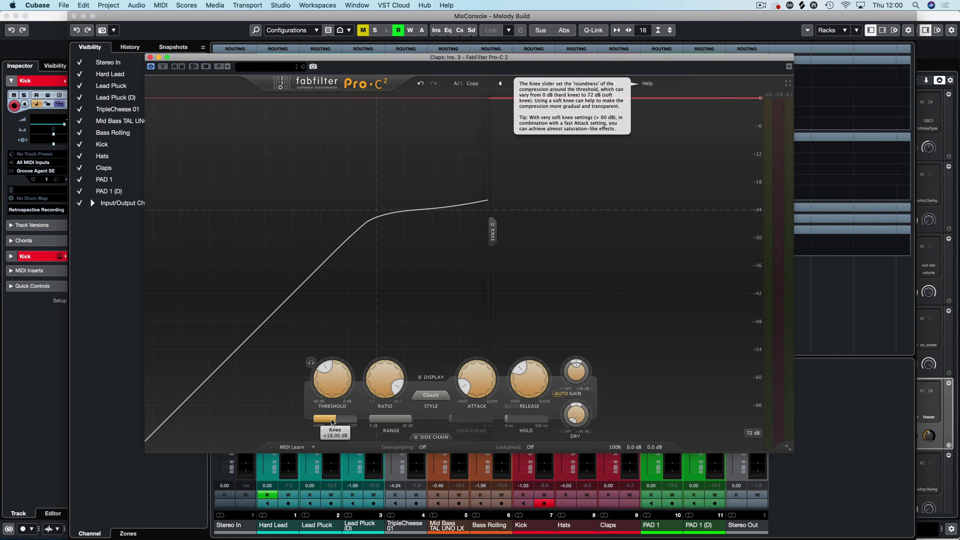
drag(335, 424, 259, 406)
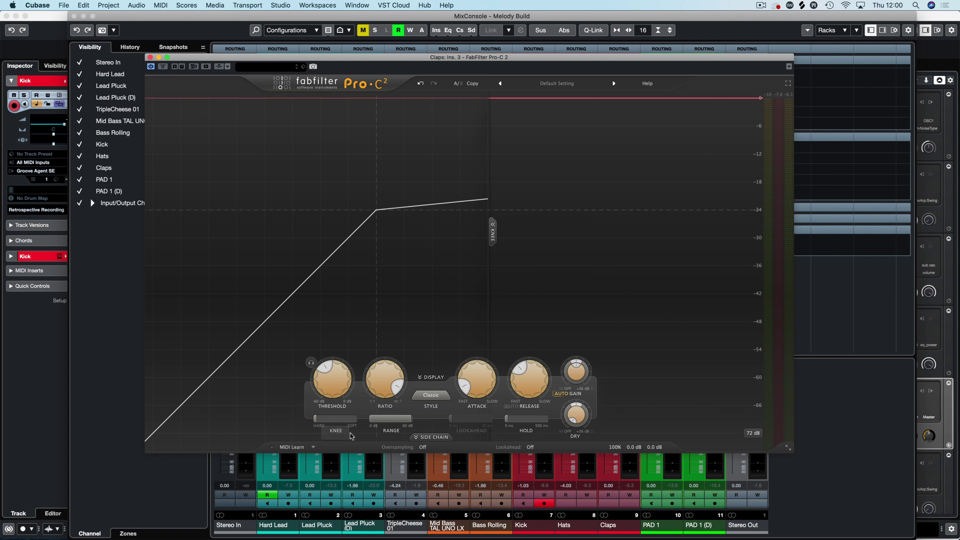
drag(316, 418, 356, 418)
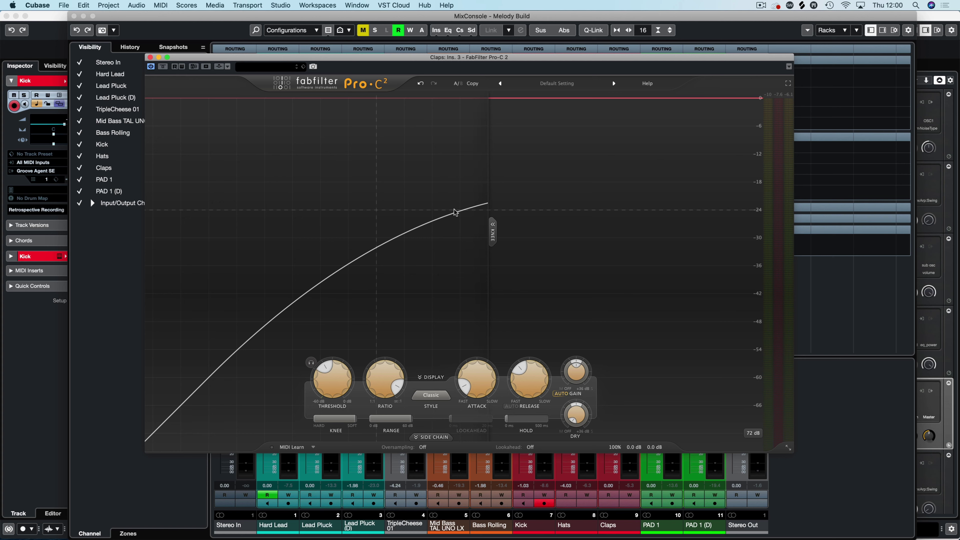
drag(353, 418, 336, 418)
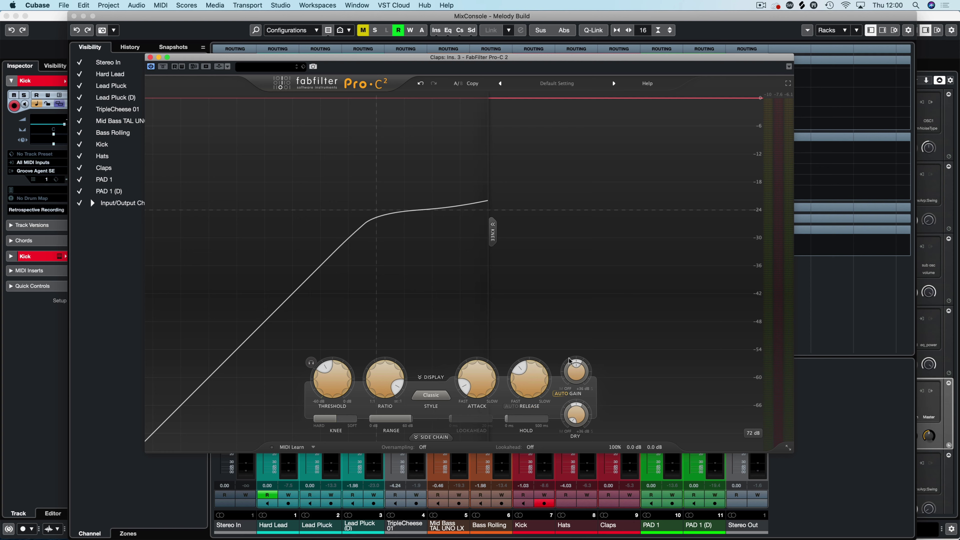
Turn off the claps compressor's auto gain and set its wet gain to 2.7 dB during playback.
mouse_move(580, 367)
mouse_move(555, 395)
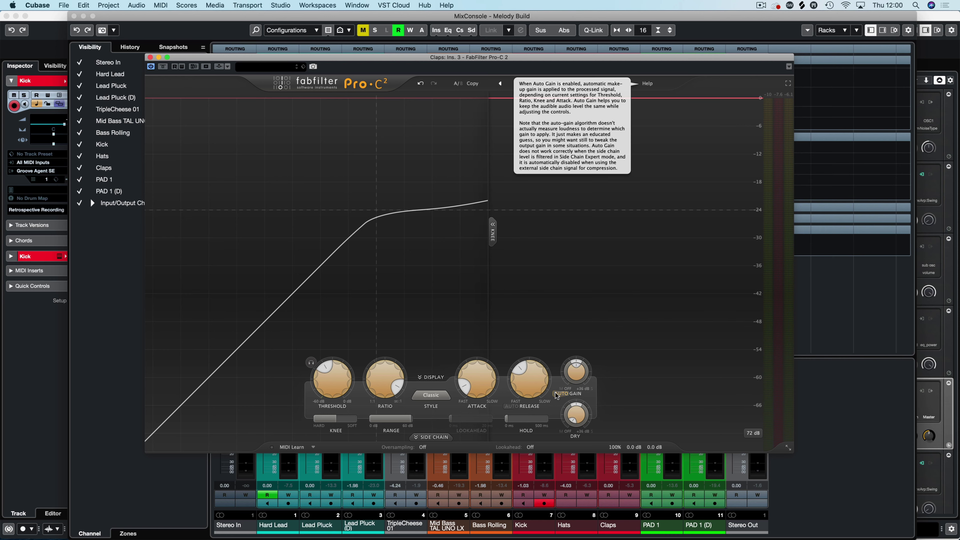
key(space)
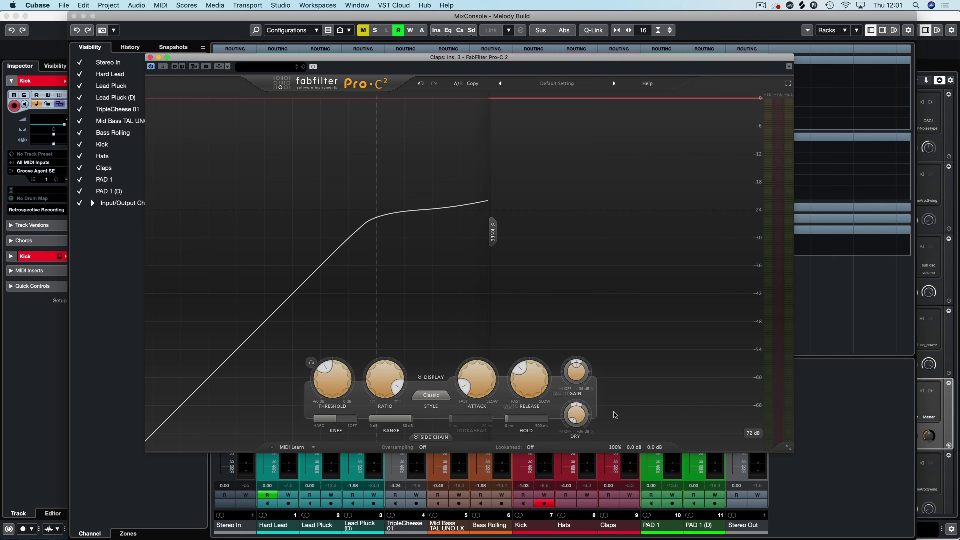
key(space)
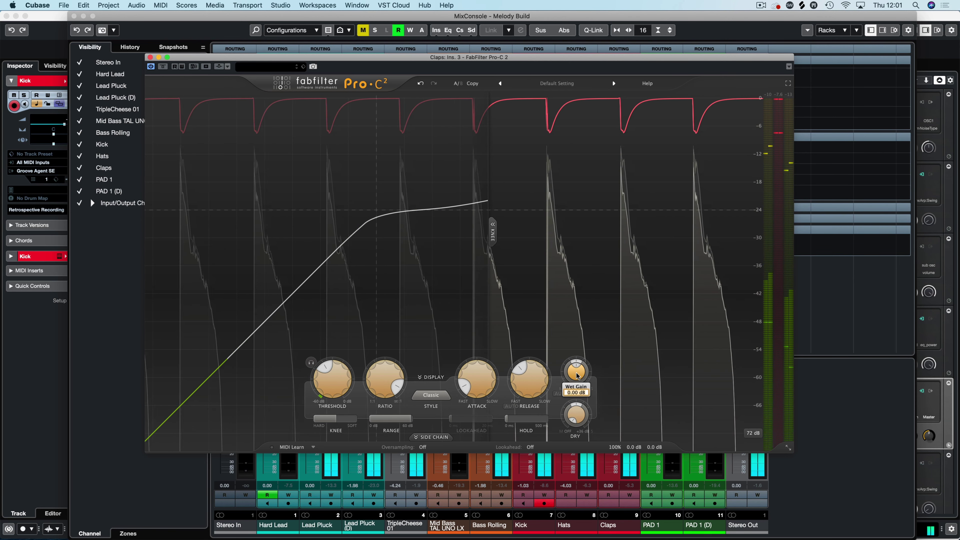
double_click(576, 372)
text(2.7)
key(Return)
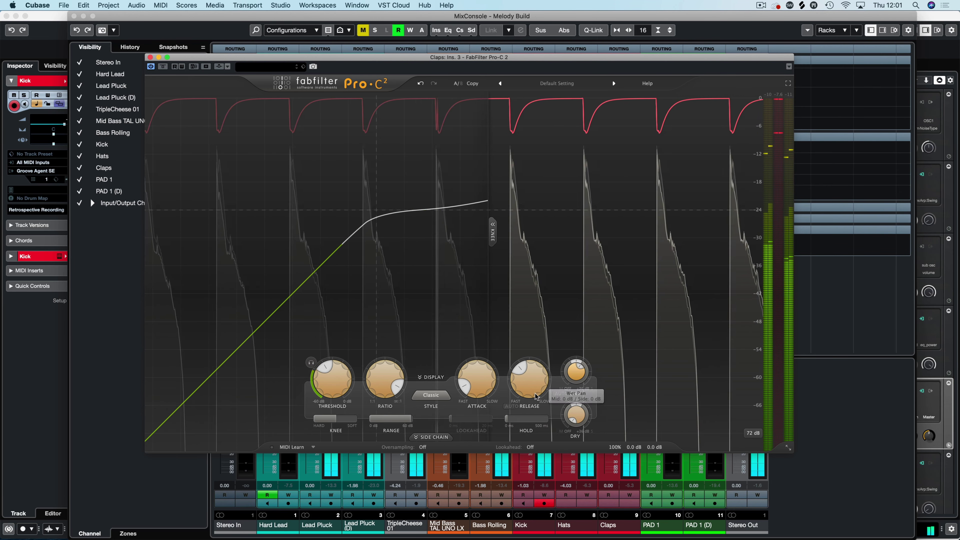
mouse_move(583, 375)
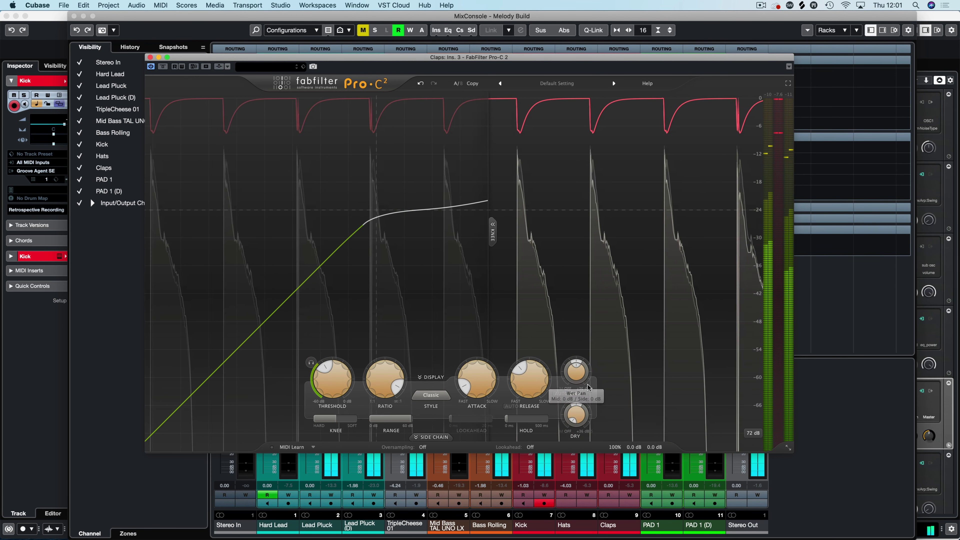
Set the claps compressor's output level to 2.8 dB and close the compressor.
mouse_move(650, 448)
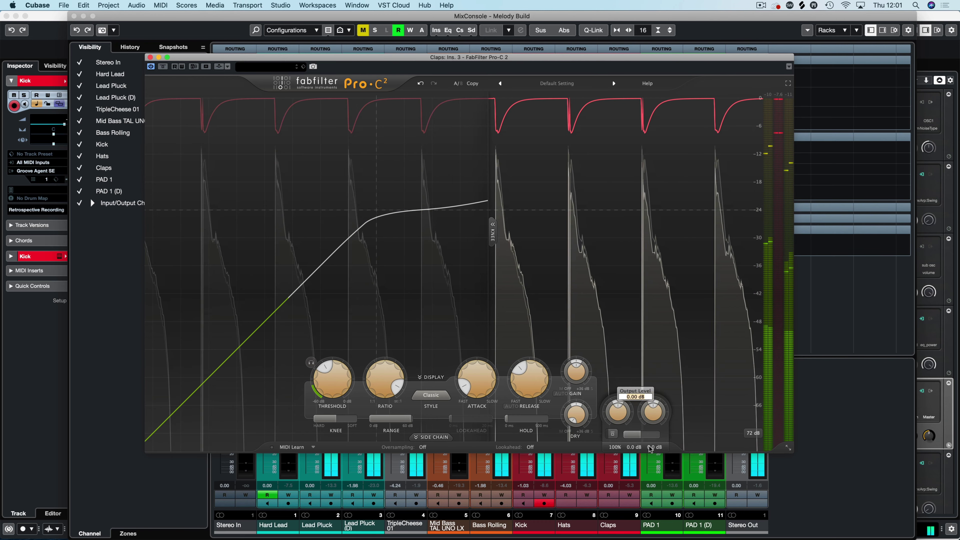
double_click(650, 413)
text(2.8)
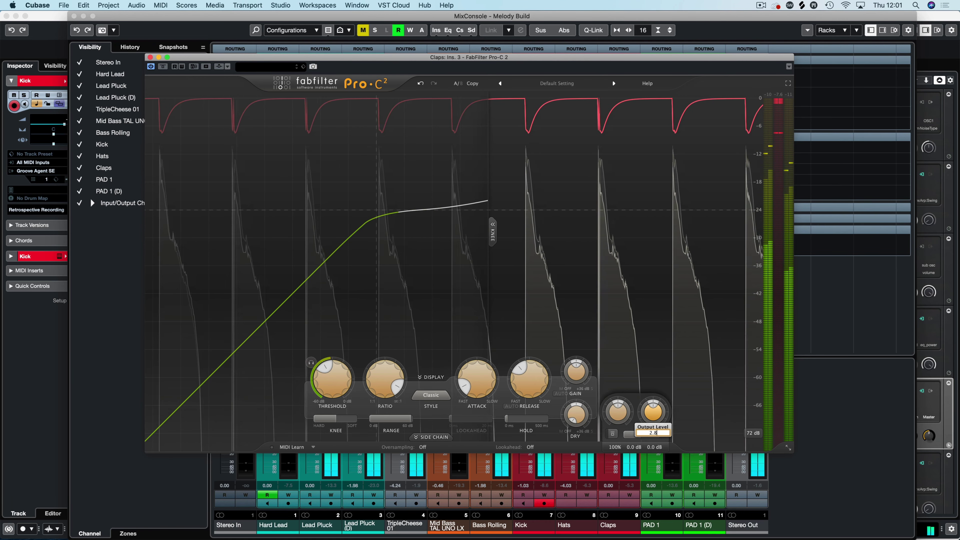
key(Return)
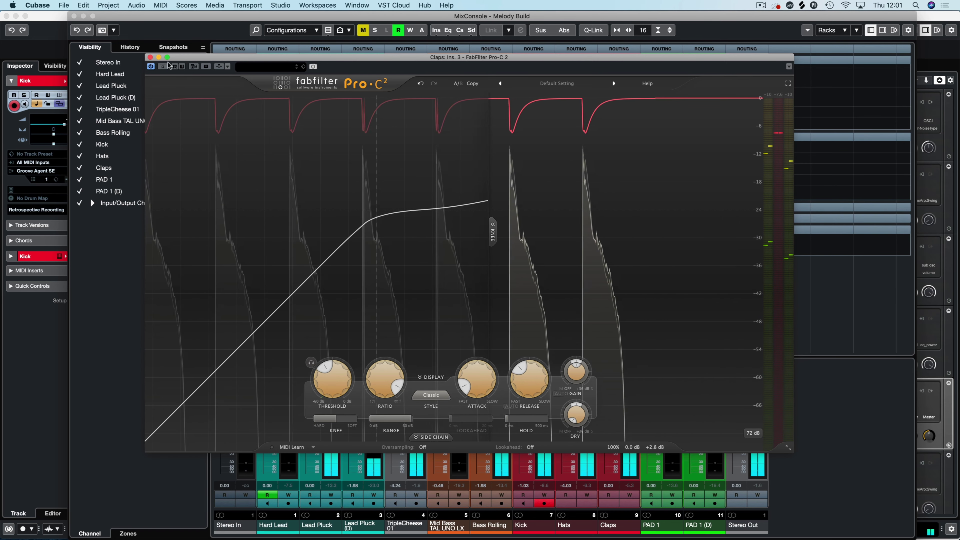
click(150, 57)
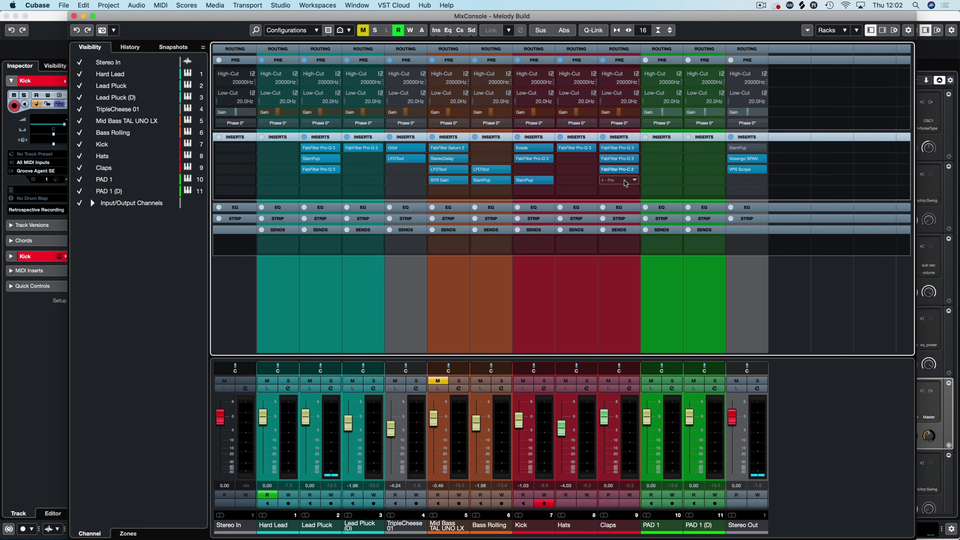
Add ValhallaSupermassive to the Claps channel's fourth insert slot and set its mix to about 31.9%.
click(624, 179)
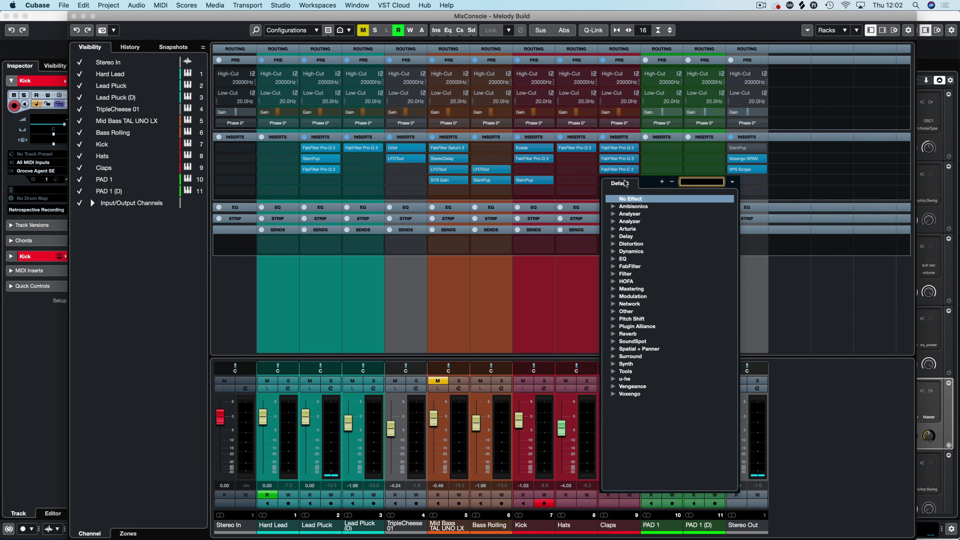
text(super)
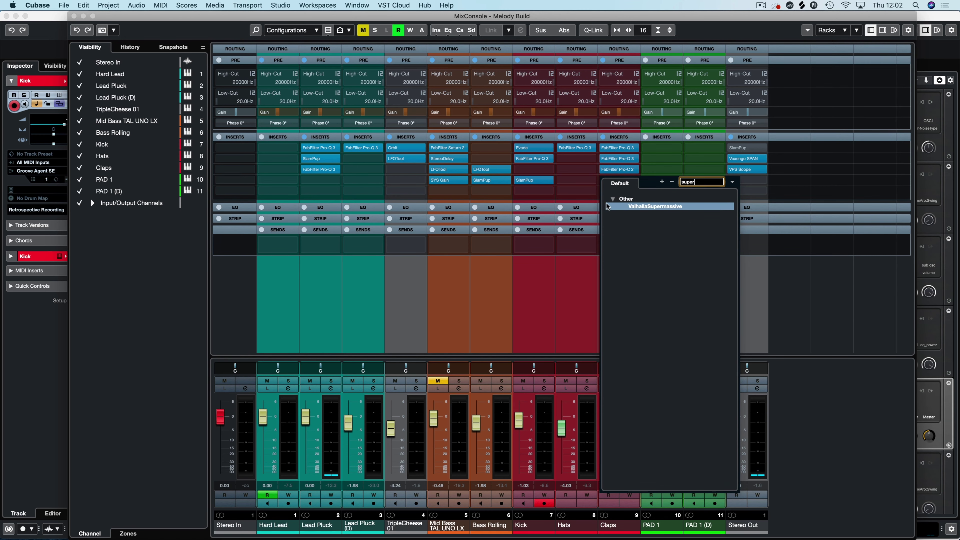
click(648, 207)
drag(485, 157, 790, 212)
drag(549, 312, 550, 296)
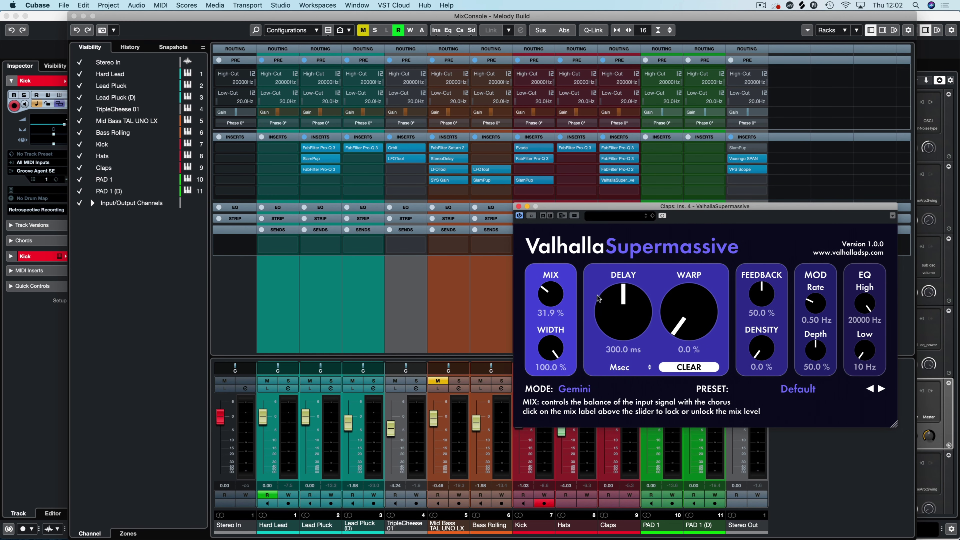
Load the Splashy Synth preset from the large reverbs in the claps' ValhallaSupermassive.
click(809, 389)
mouse_move(780, 344)
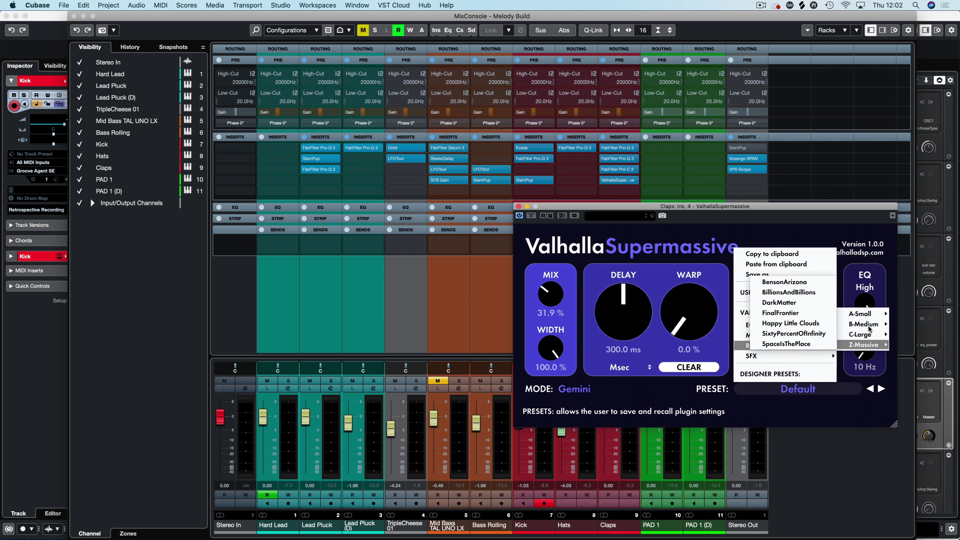
mouse_move(868, 335)
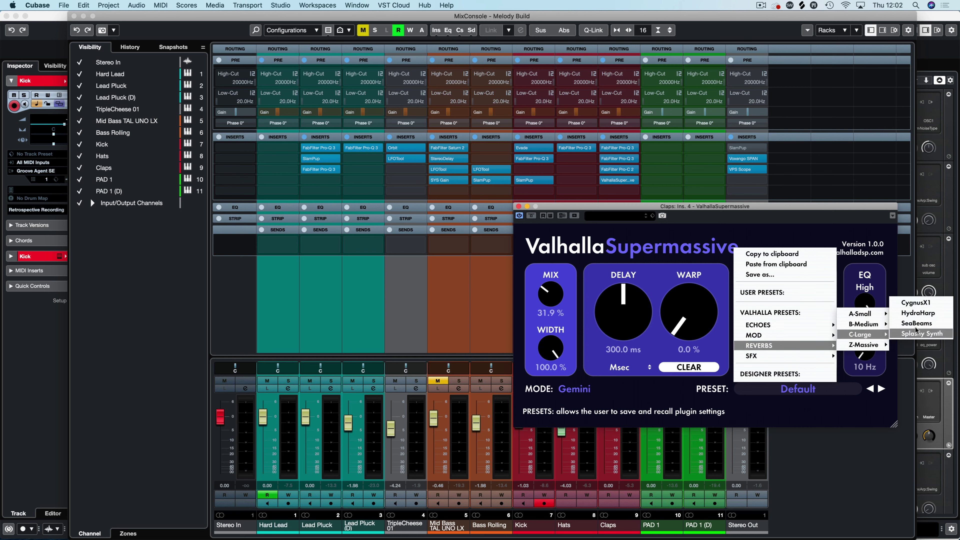
click(910, 334)
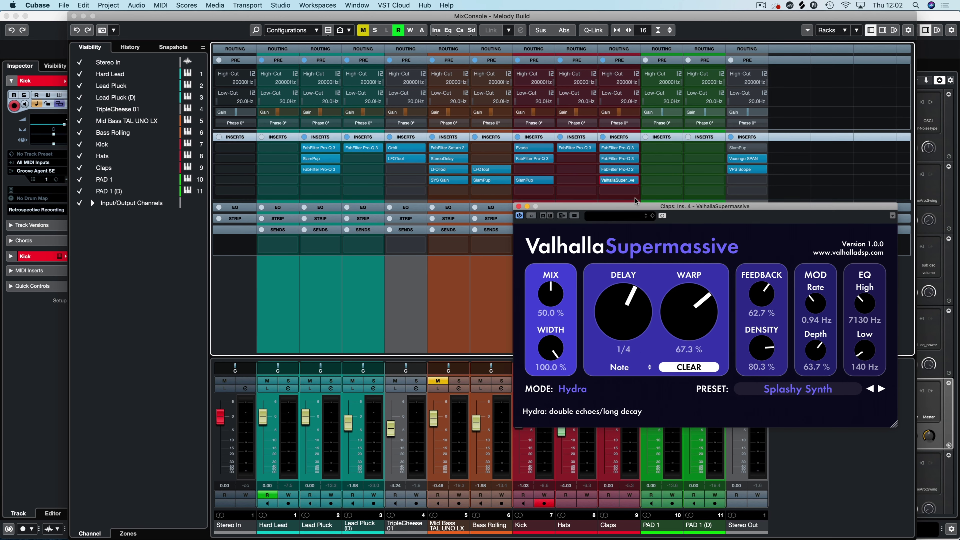
Solo the claps and reduce the reverb's width to about 25.2% and its mix to about 35.2%.
drag(631, 211, 559, 176)
click(629, 381)
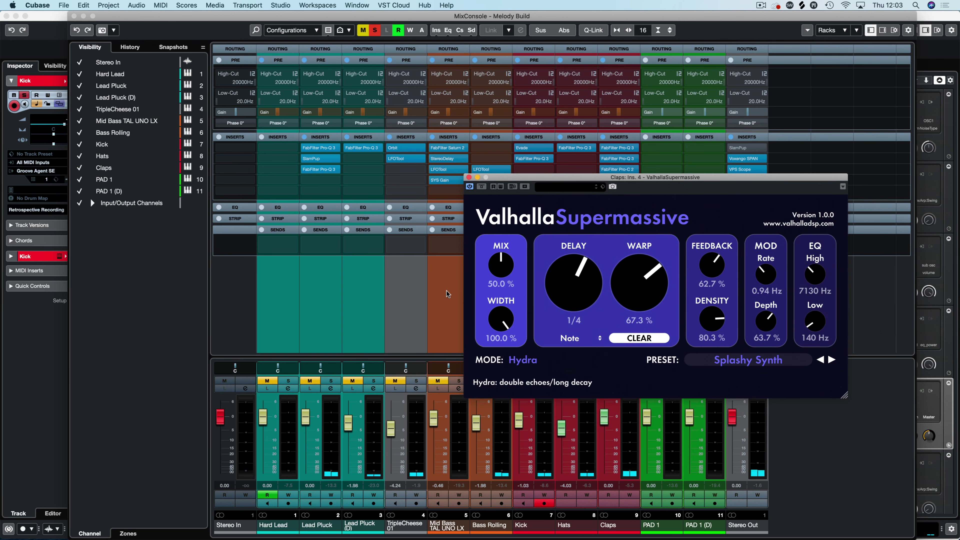
drag(494, 326, 495, 361)
drag(498, 264, 497, 277)
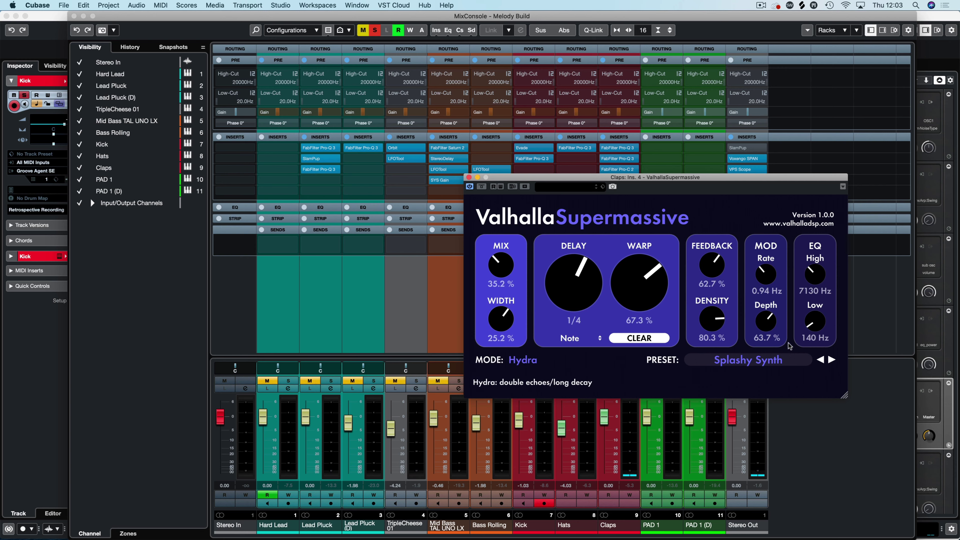
Lower the claps reverb's feedback to about 36.7% and raise its low EQ cutoff to about 570 Hz during playback.
key(space)
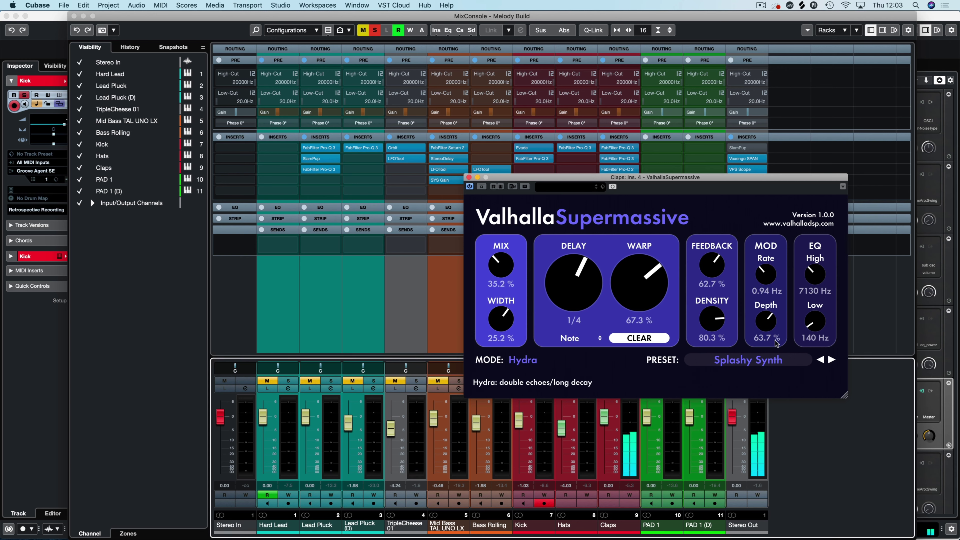
drag(711, 265, 698, 295)
drag(815, 322, 816, 301)
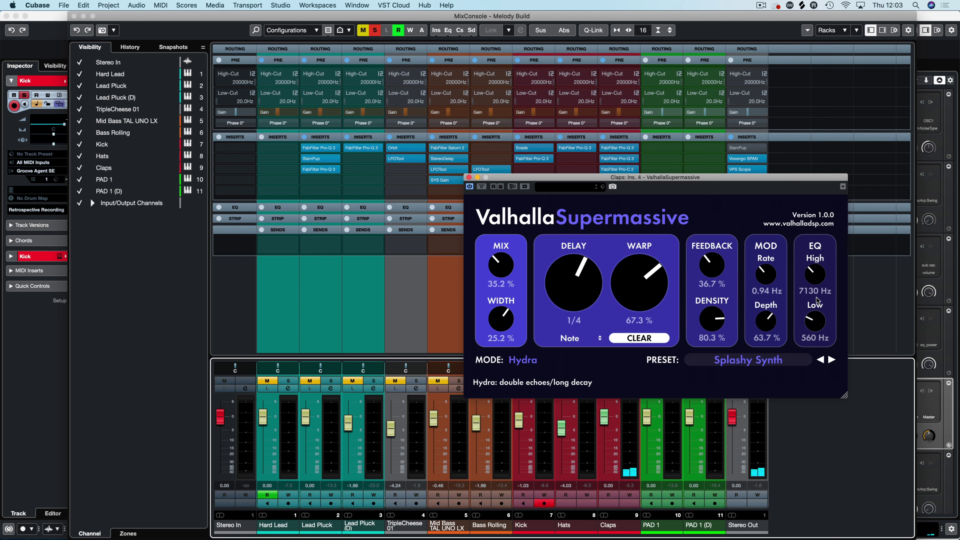
Check the low-cut curve in the claps' second Pro-Q 3, and raise the reverb's low EQ cutoff to 910 Hz.
click(613, 161)
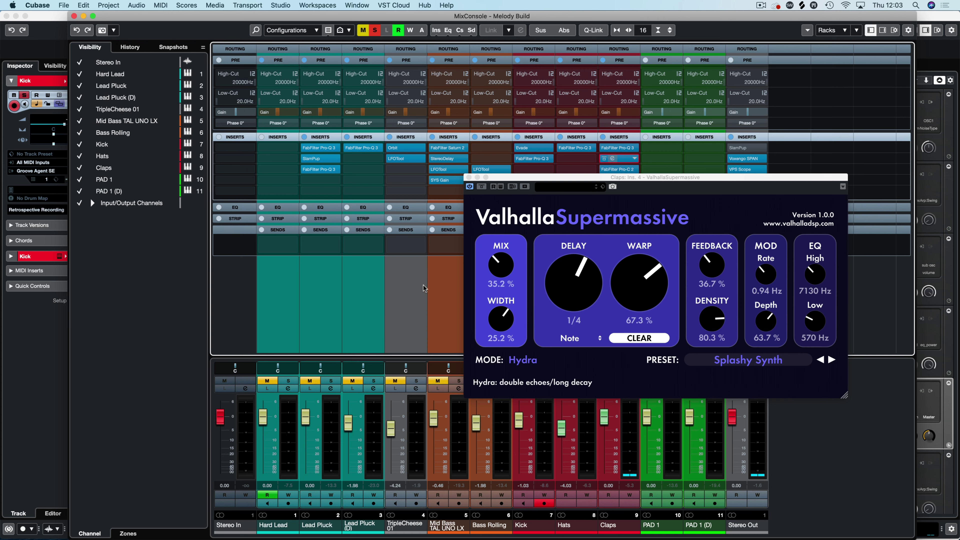
mouse_move(461, 284)
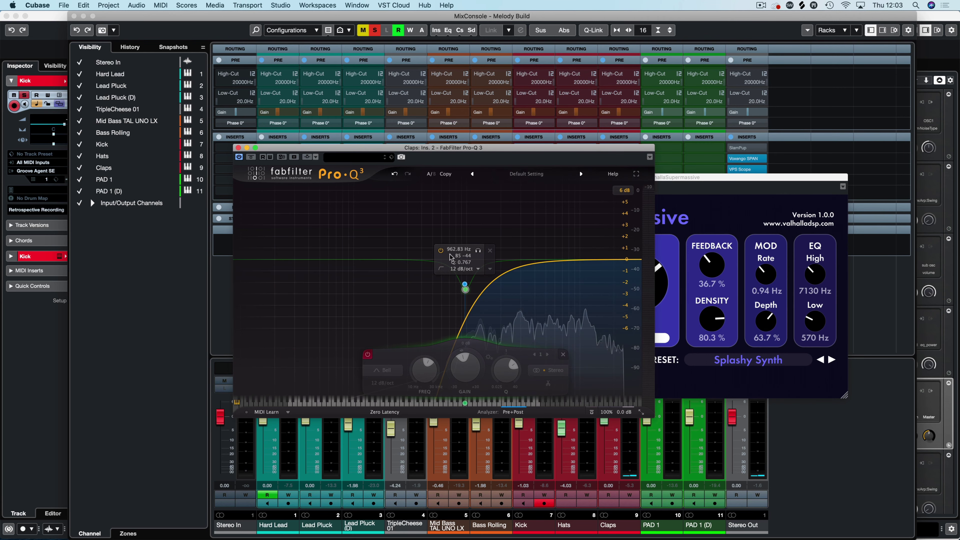
click(238, 147)
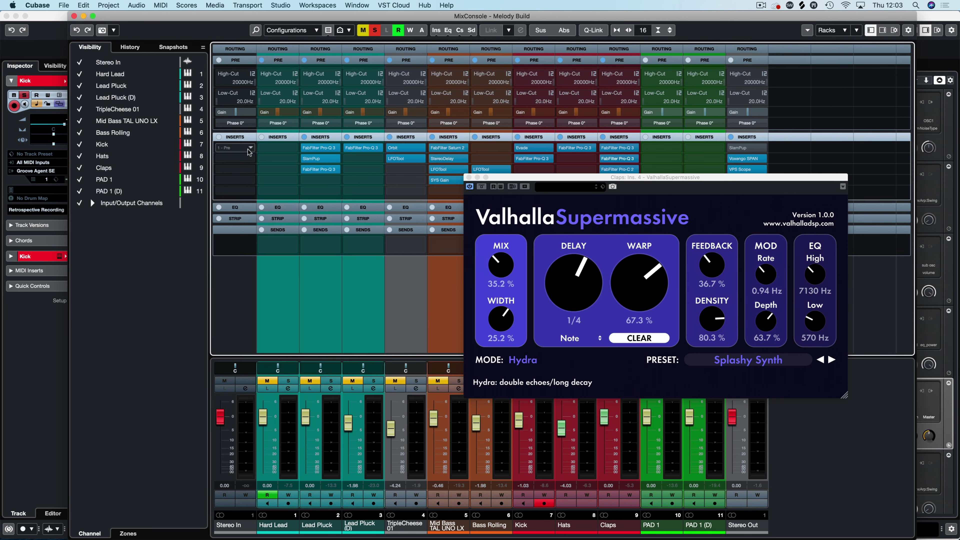
drag(814, 316, 815, 306)
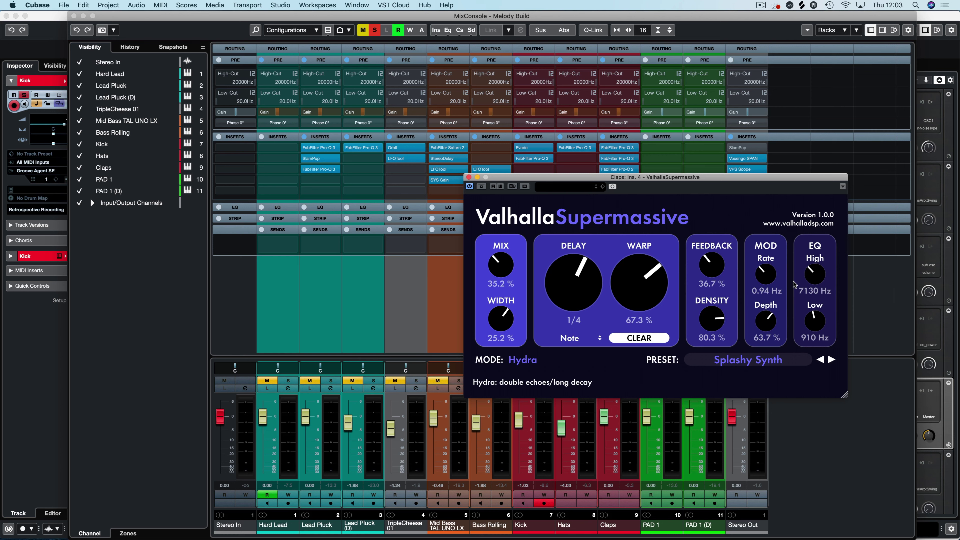
key(space)
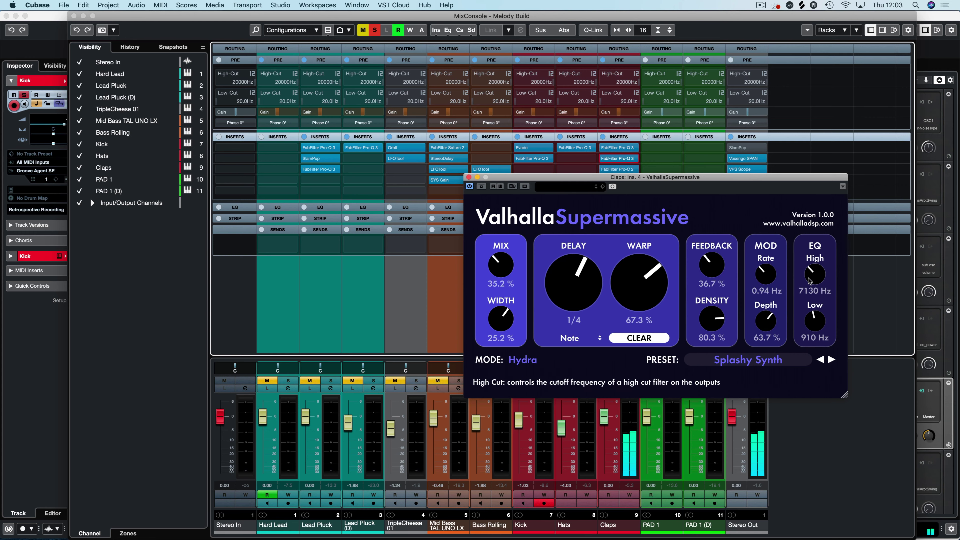
mouse_move(626, 284)
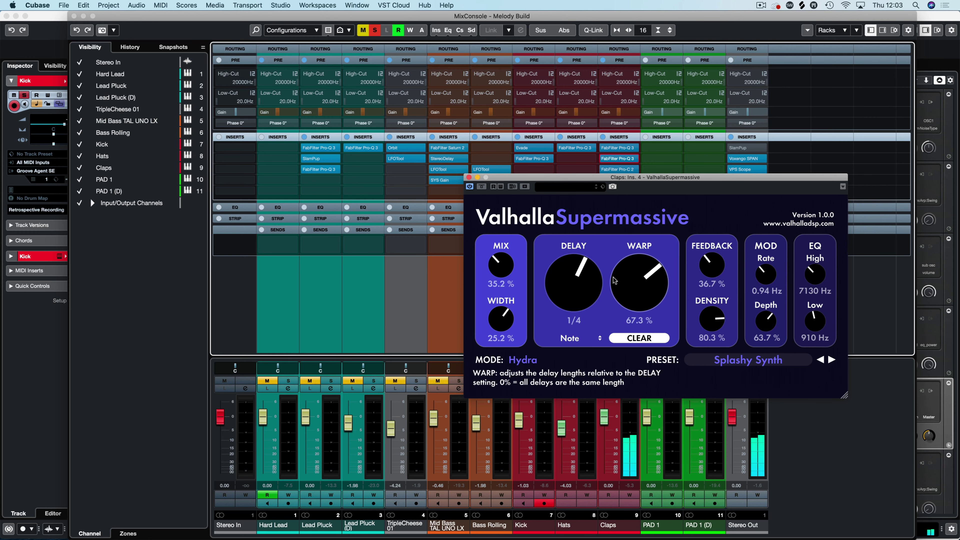
Unsolo the claps and lower the reverb's mix to about 18.6% while the full mix plays.
click(468, 177)
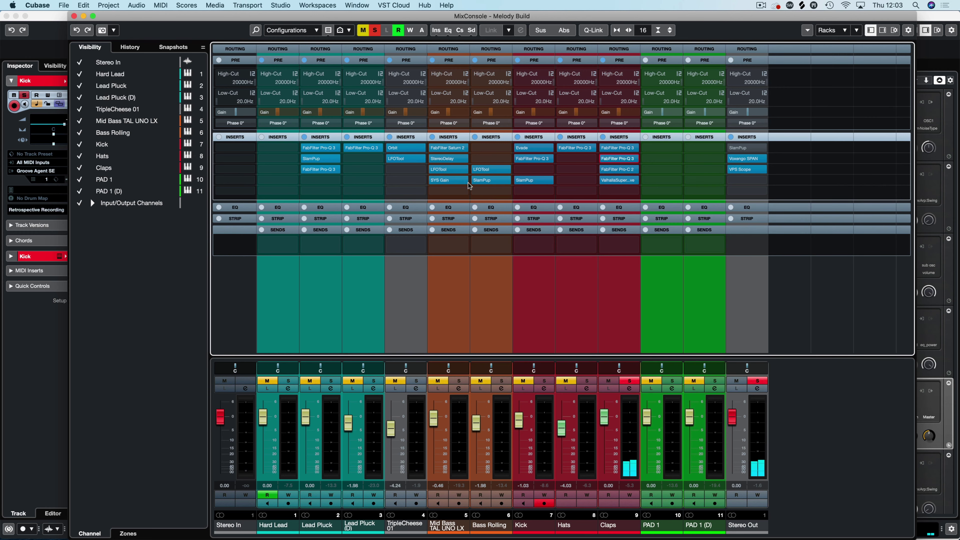
click(629, 381)
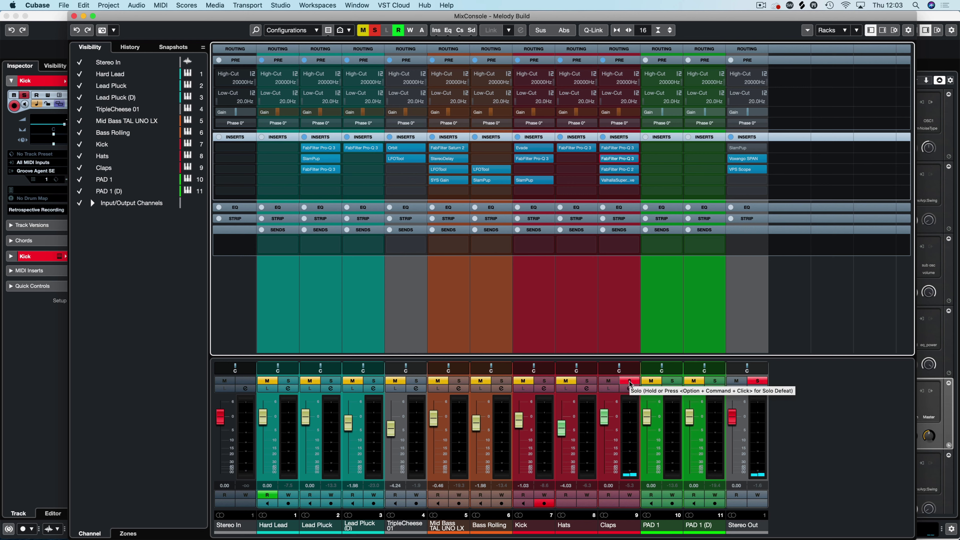
click(629, 381)
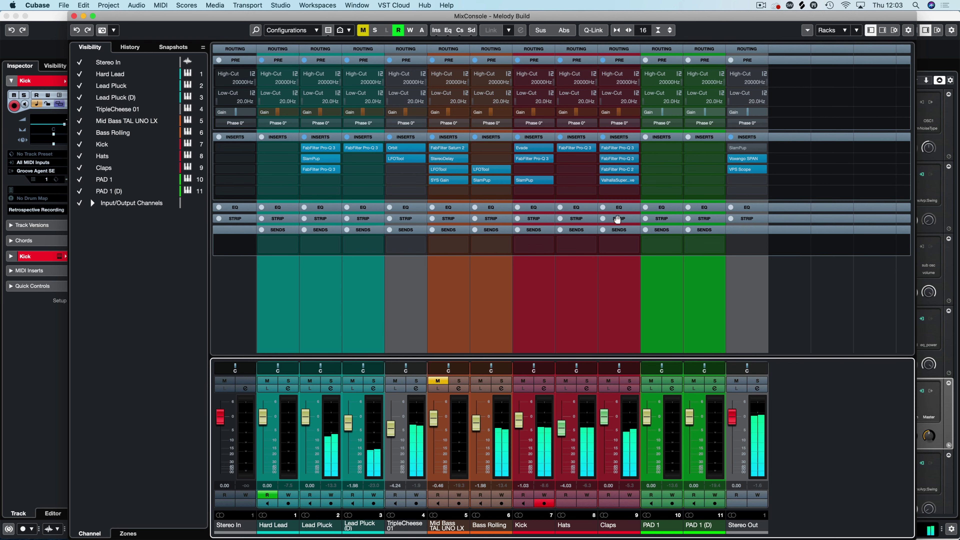
click(616, 180)
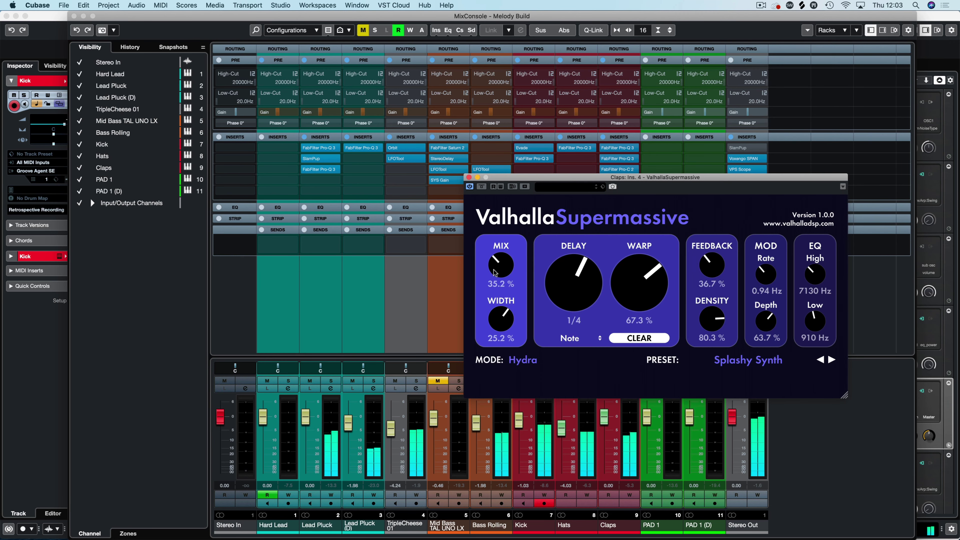
drag(495, 267, 485, 285)
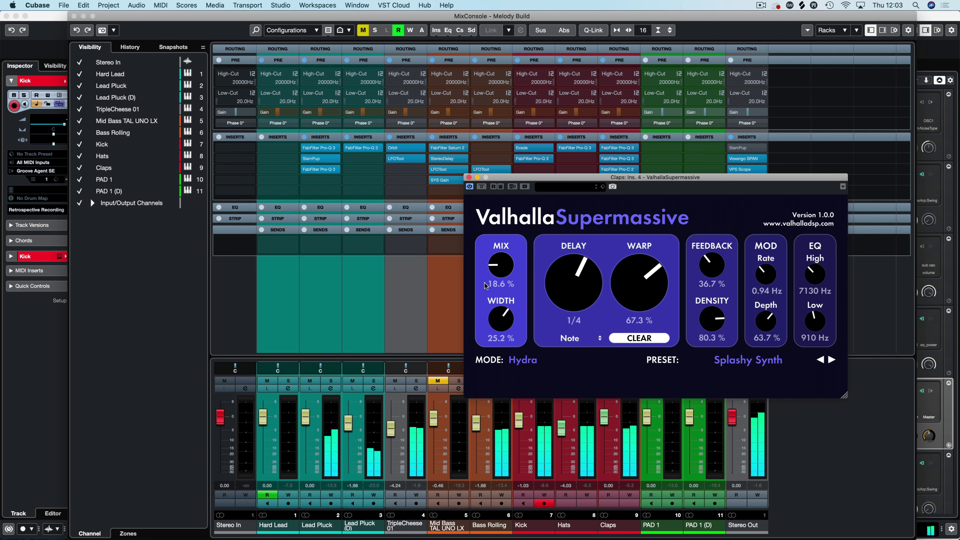
mouse_move(485, 231)
key(super+w)
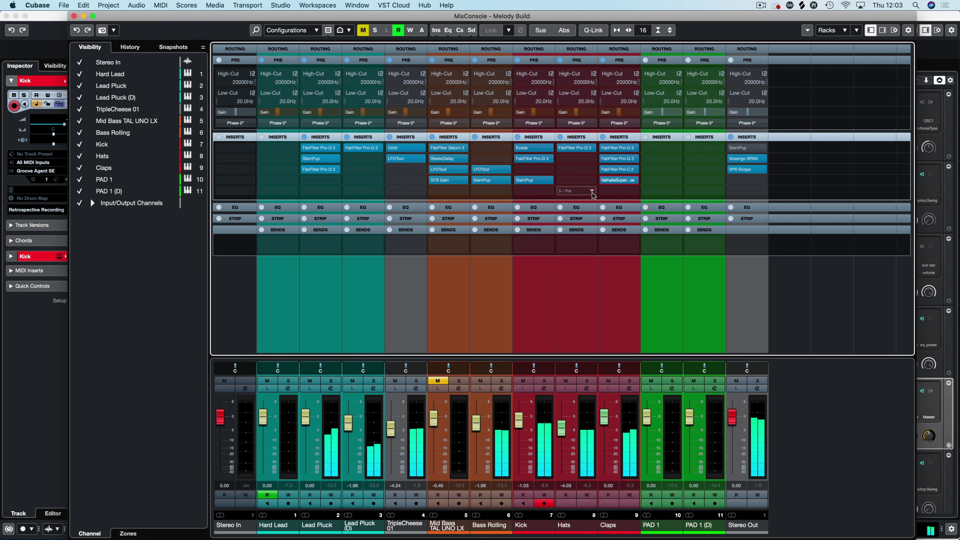
Compare the mix with the claps reverb off and on, and raise the reverb's high EQ cutoff to about 16440 Hz.
click(603, 180)
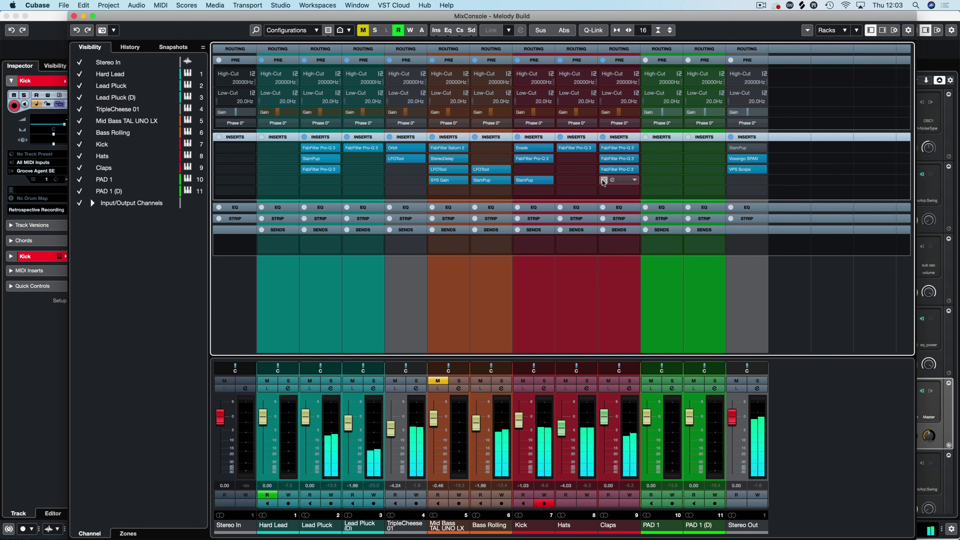
click(603, 181)
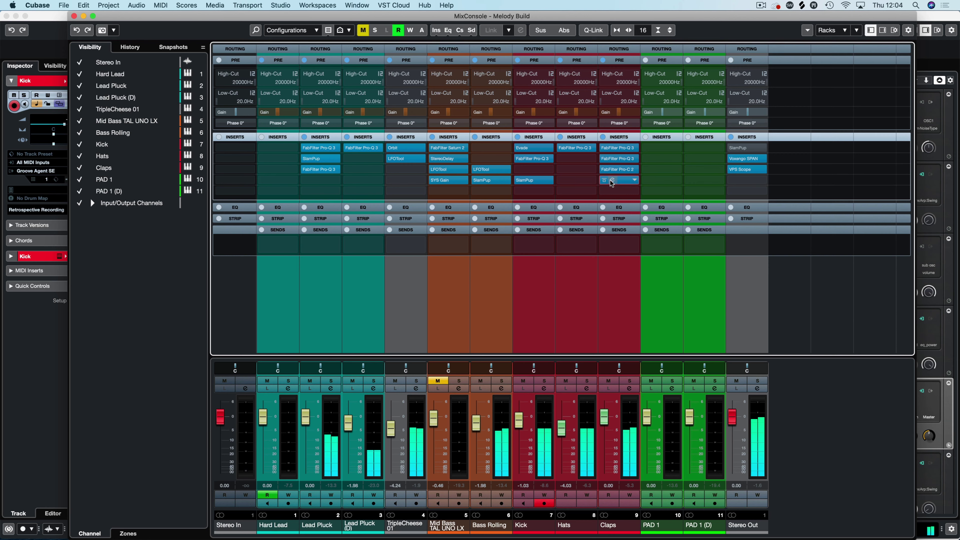
click(612, 180)
drag(816, 289, 823, 226)
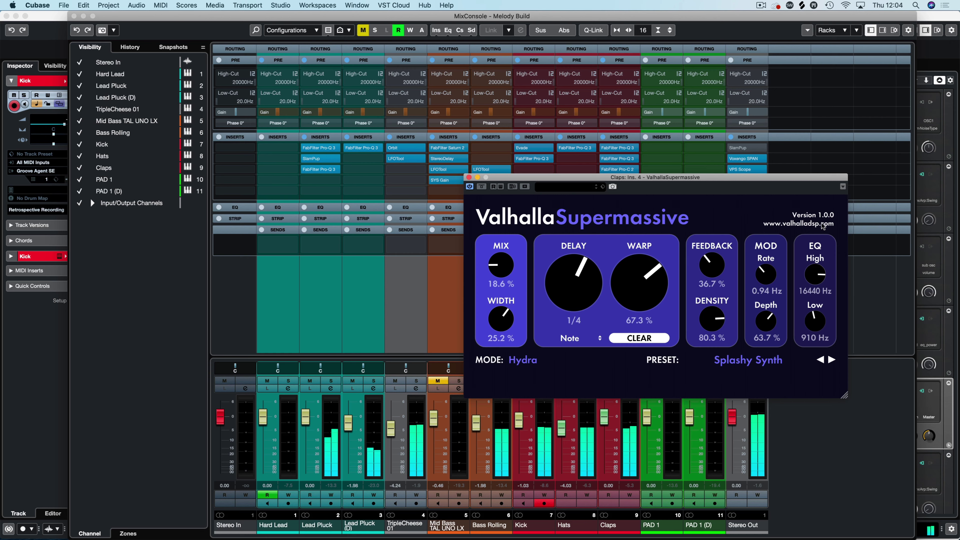
Listen to the full mix with the claps reverb bypassed for comparison, and review the reverb's settings.
click(481, 186)
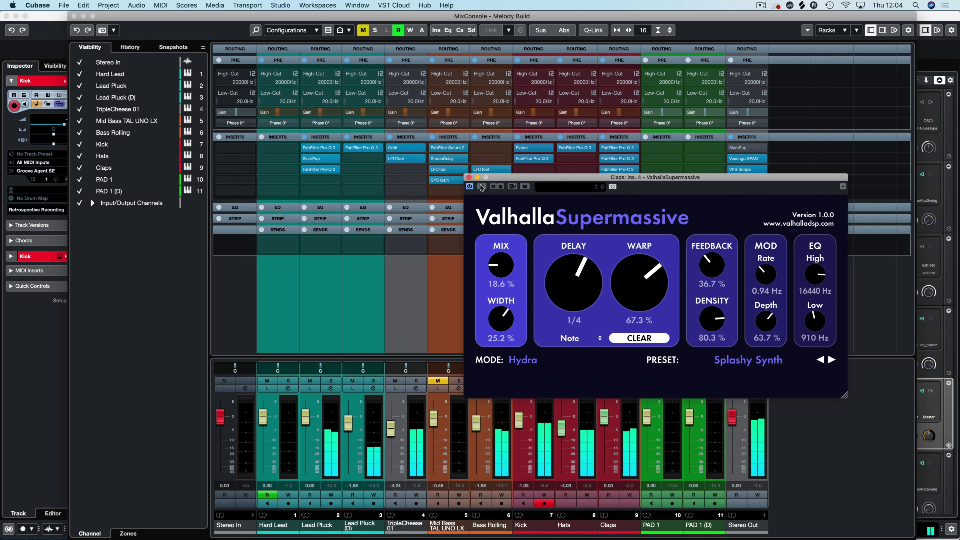
click(469, 177)
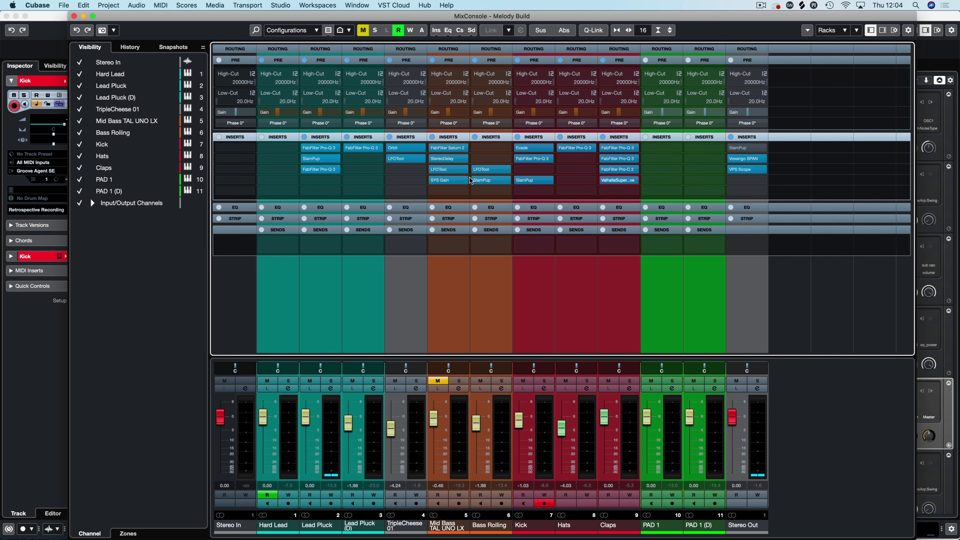
click(612, 180)
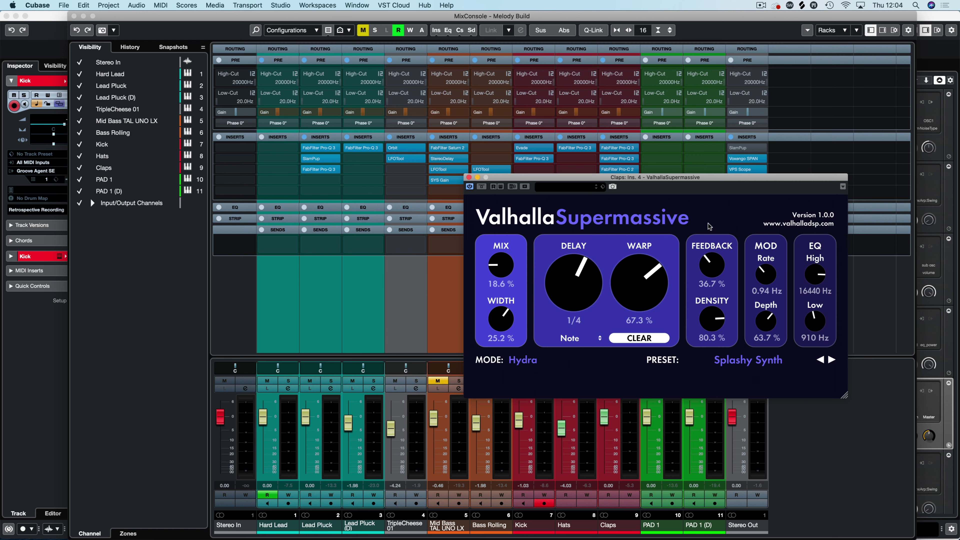
click(469, 178)
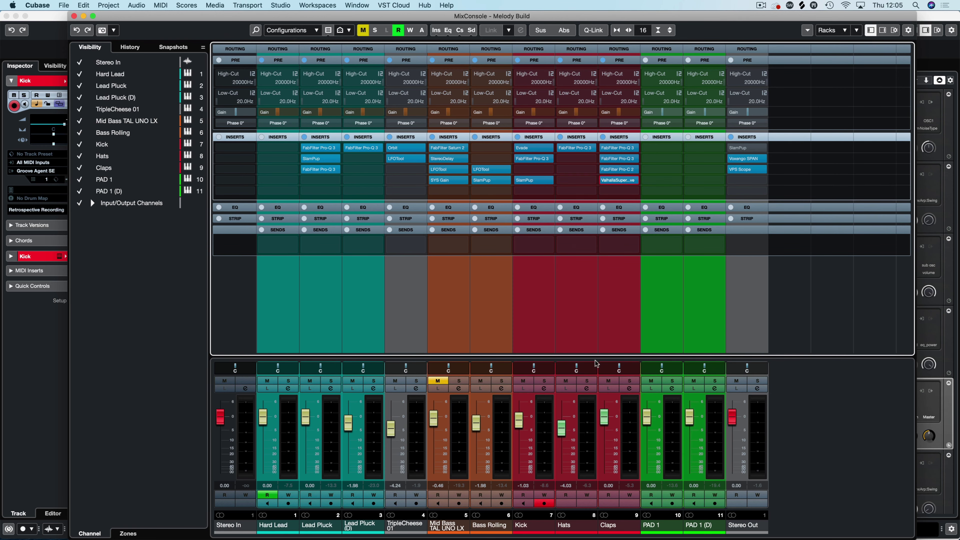
key(space)
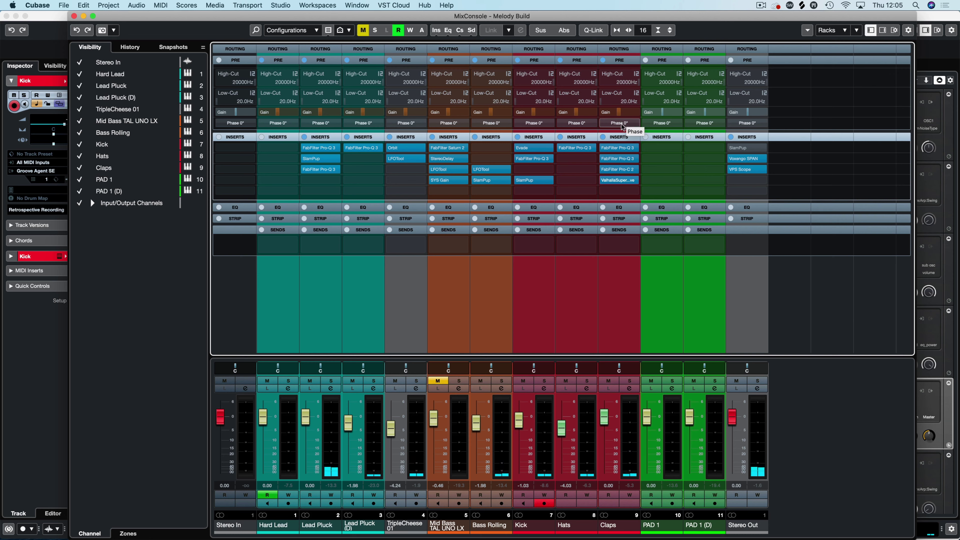
Add the FabFilter Pro-C 2 compressor to the second insert slot of the Hats channel.
click(573, 161)
text(pro)
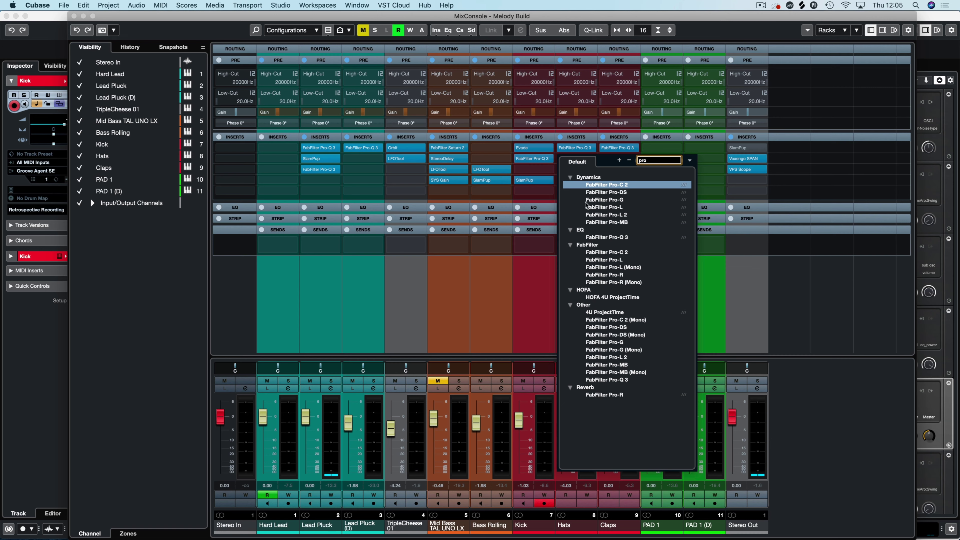
click(621, 185)
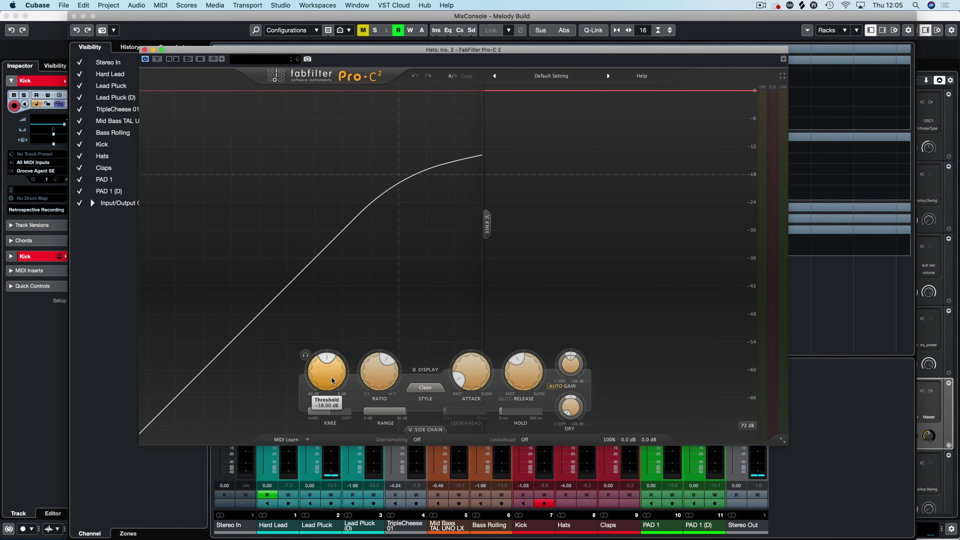
Neutralise the hats compressor with maximum threshold, minimum ratio and fastest attack, and choose the Classic style.
drag(307, 358, 369, 300)
drag(379, 373, 371, 162)
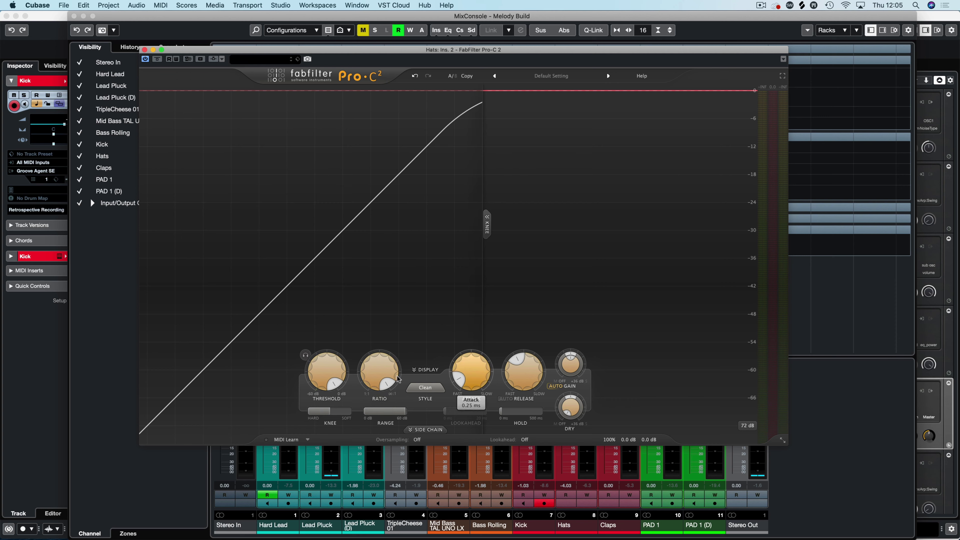
drag(379, 375, 367, 538)
mouse_move(471, 372)
mouse_down()
mouse_move(473, 318)
mouse_move(472, 374)
mouse_up()
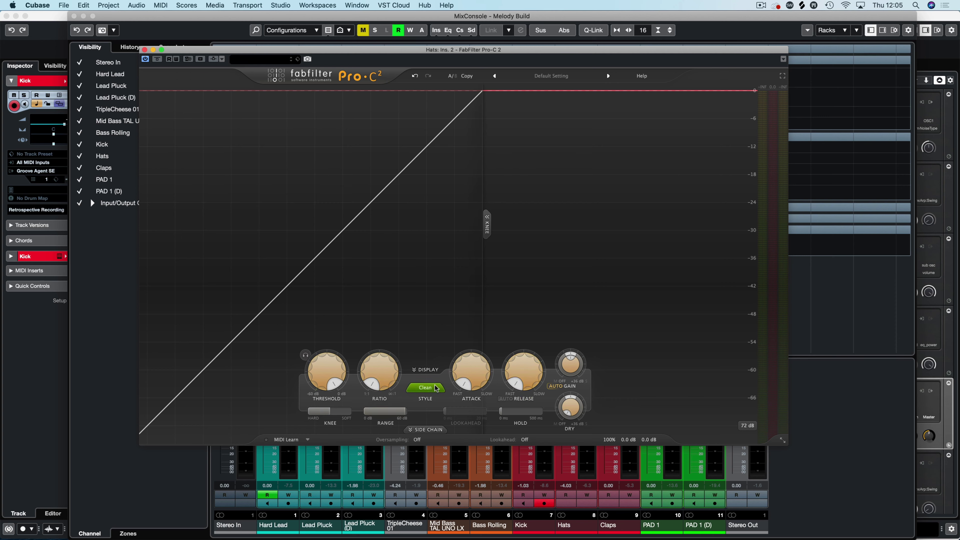
click(425, 387)
click(427, 408)
Start playback and solo the Hats channel, keeping its compressor window in view.
key(space)
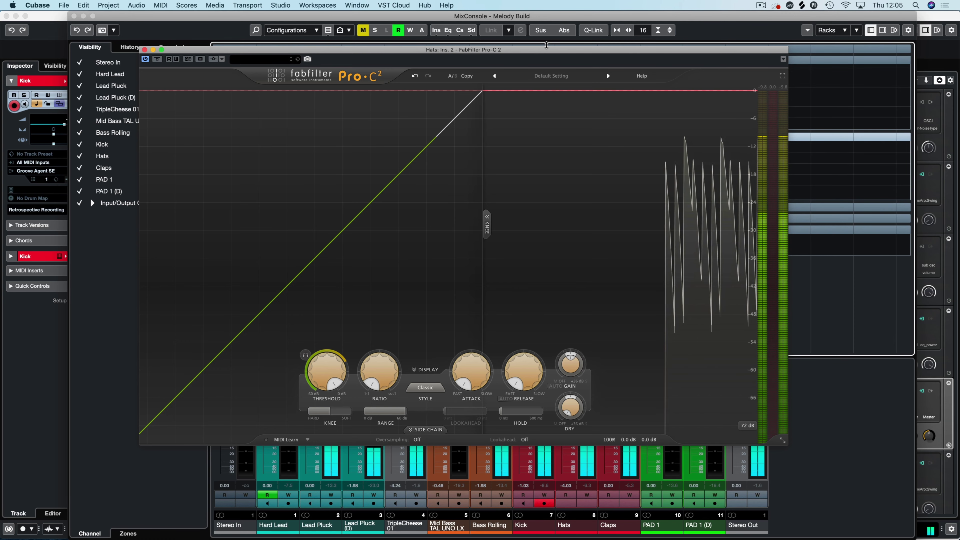
drag(545, 55, 959, 54)
click(587, 380)
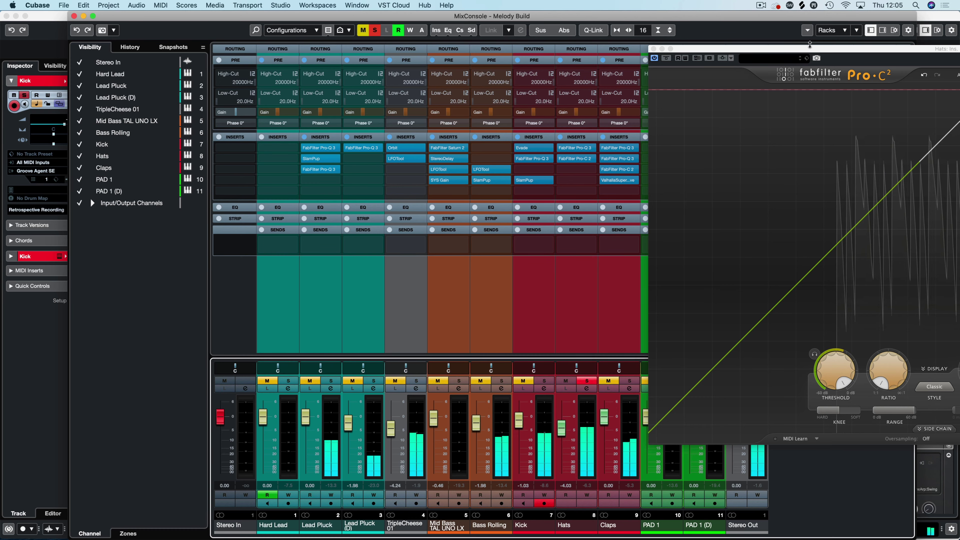
drag(810, 47, 201, 13)
drag(315, 68, 313, 67)
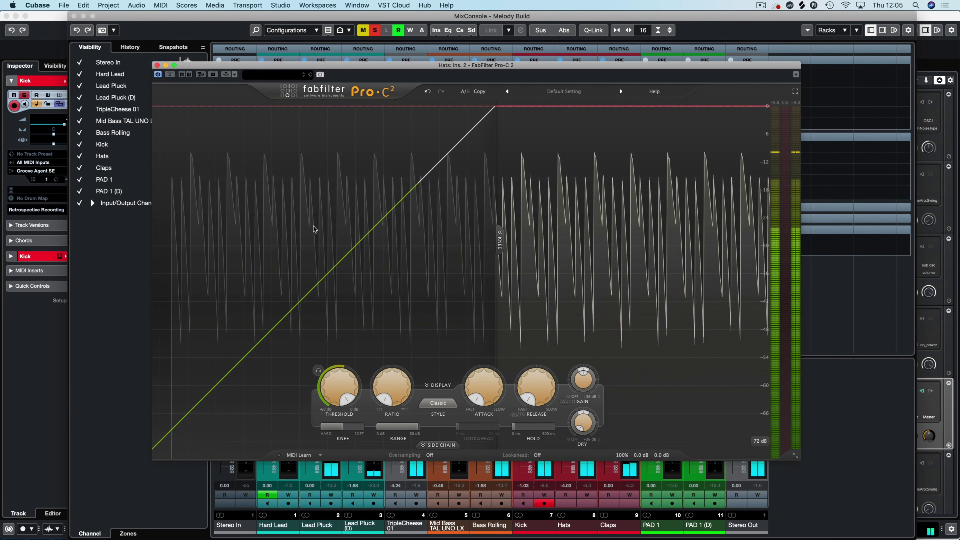
Set the hats compressor to a 10.07:1 ratio, about 2 ms attack, a short release and a -34.42 dB threshold.
drag(391, 389, 502, 449)
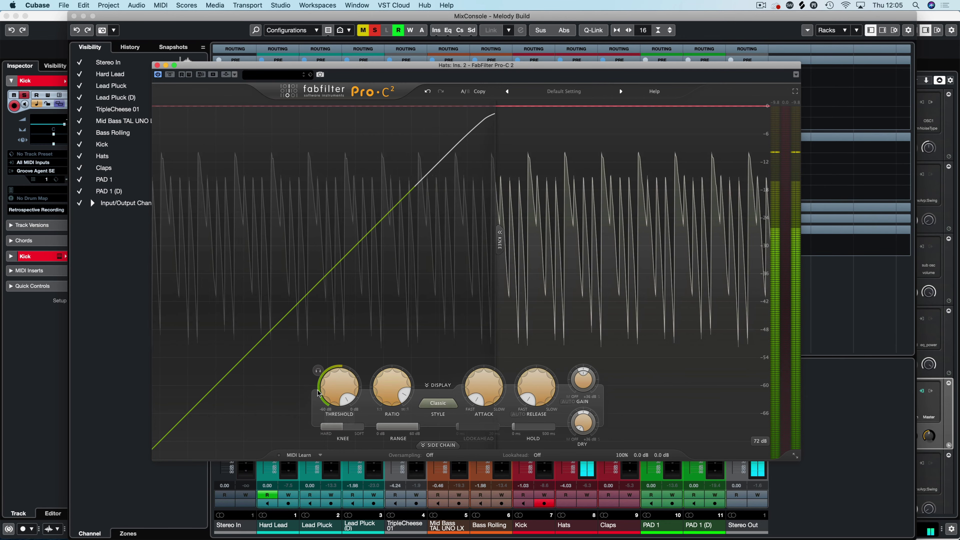
mouse_move(487, 396)
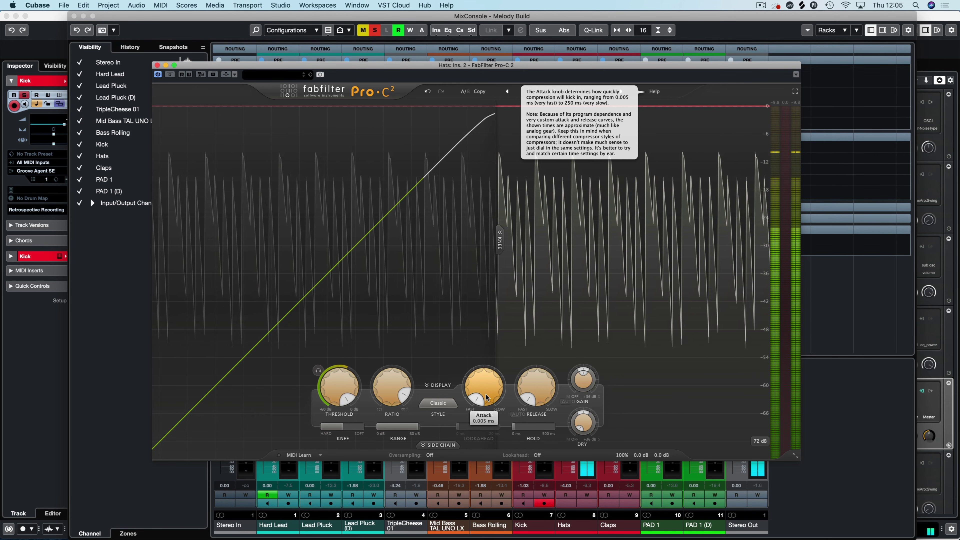
drag(487, 396, 470, 382)
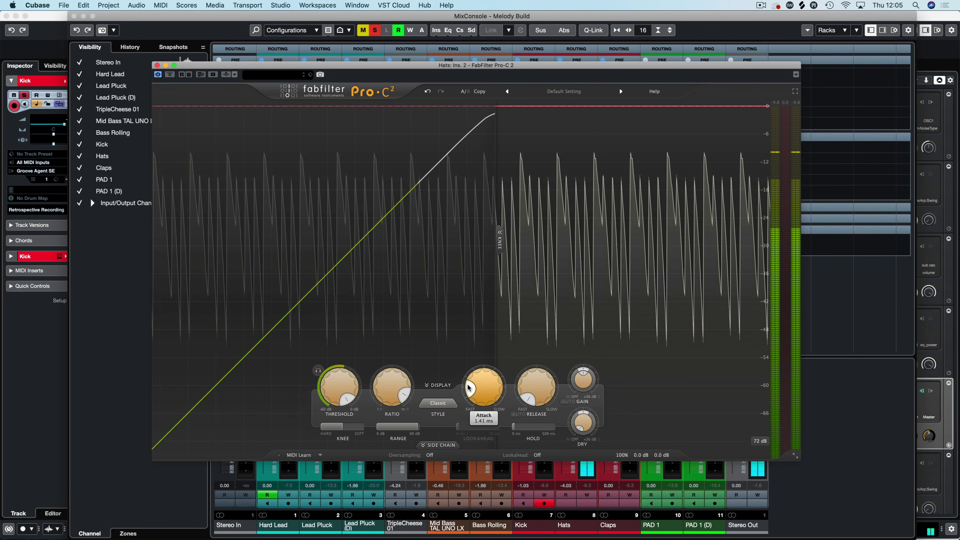
mouse_move(521, 396)
drag(521, 396, 525, 403)
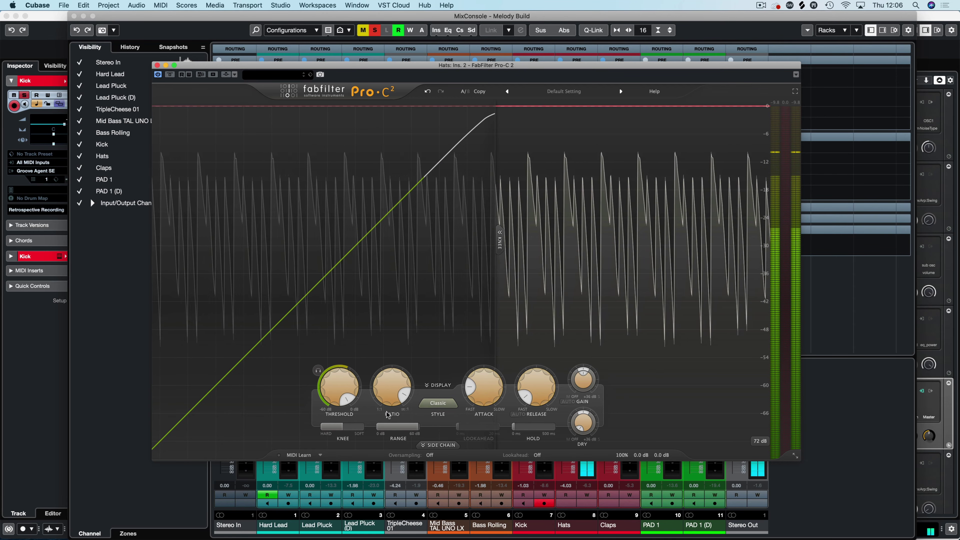
drag(339, 388, 312, 503)
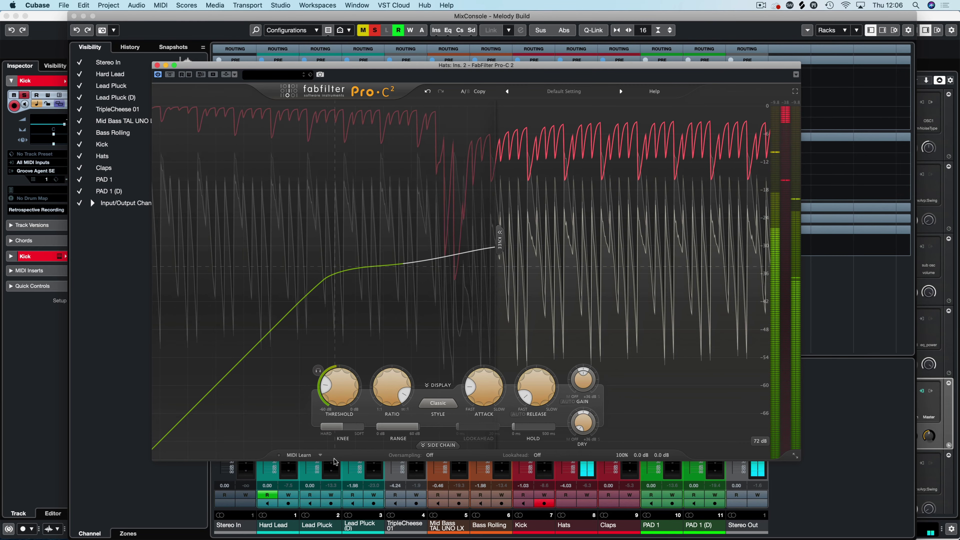
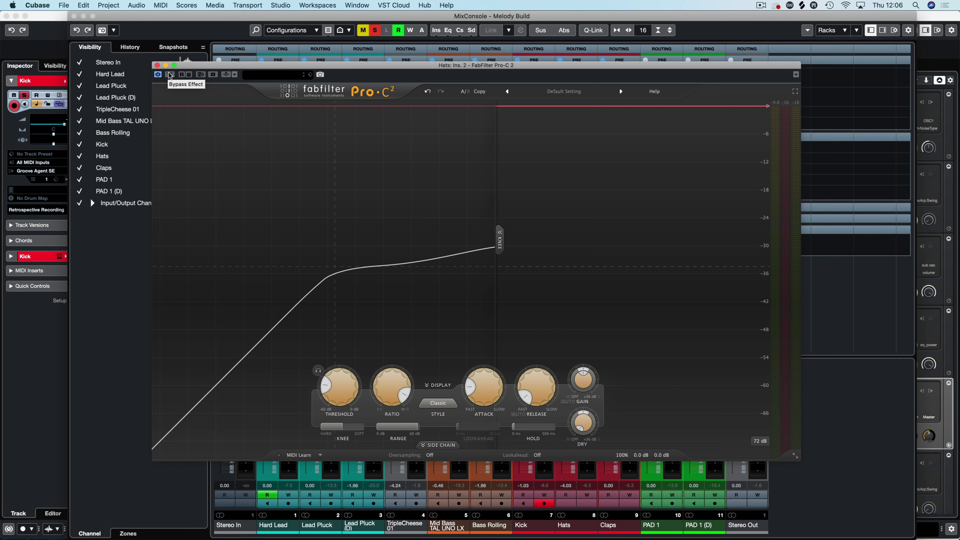
Compare the hats with the compressor bypassed and active, then ease the threshold to about -22.5 dB and the ratio to 4.20:1.
click(170, 75)
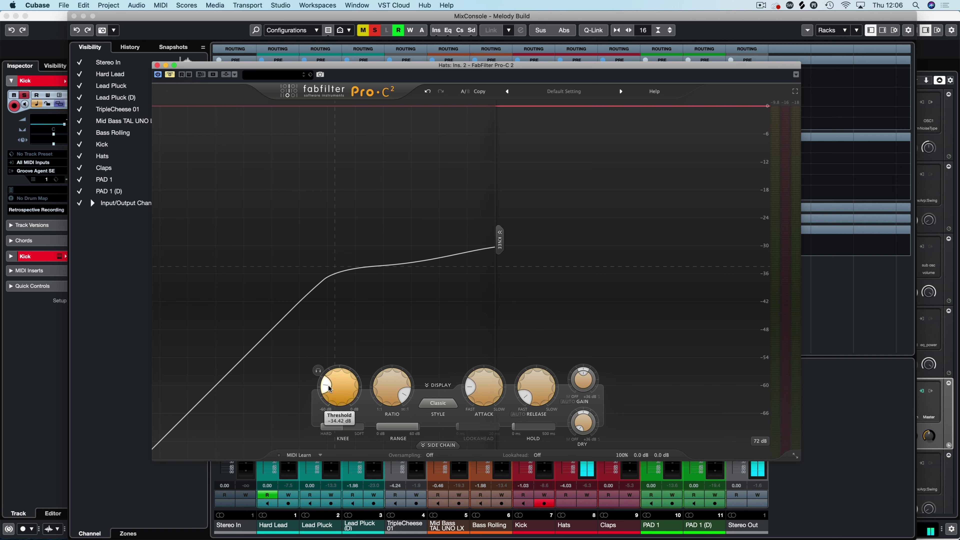
click(170, 74)
drag(243, 184, 386, 188)
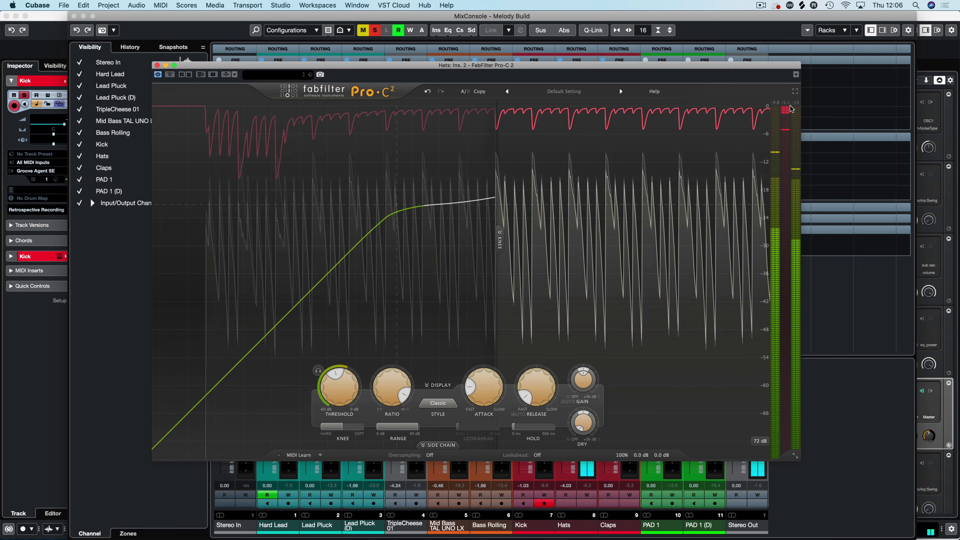
drag(337, 387, 339, 389)
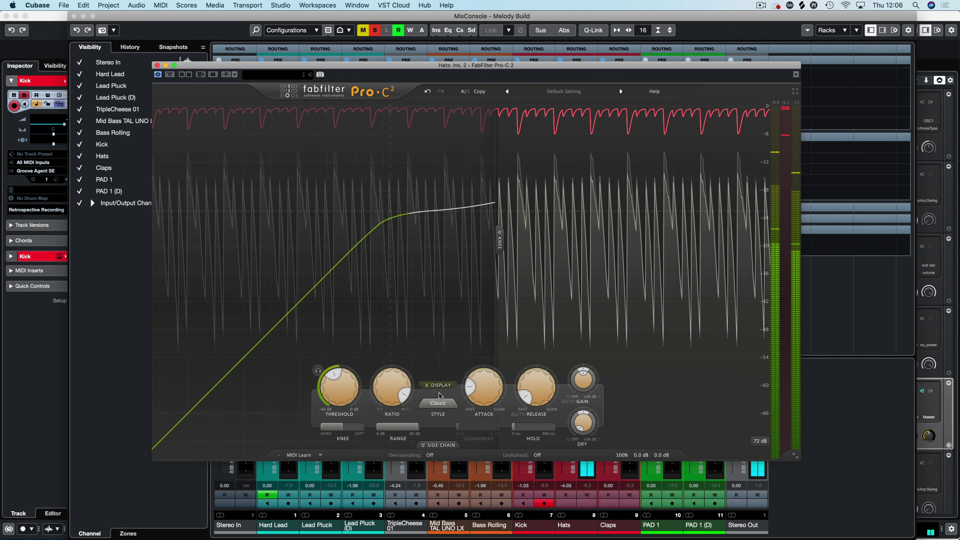
mouse_move(393, 390)
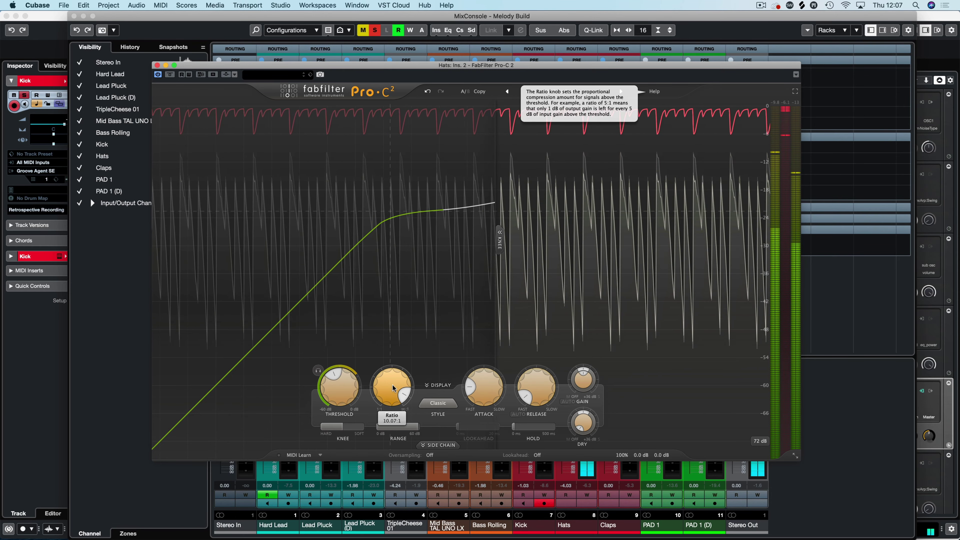
drag(390, 382, 404, 271)
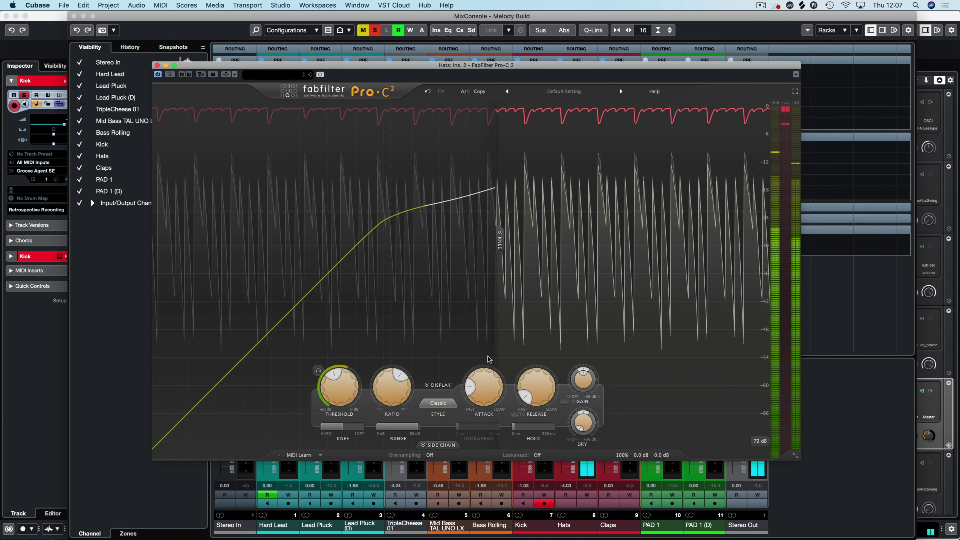
Try slower attack times and a release of up to 2500 ms, return the release to about 62.2 ms, and stop playback.
mouse_move(483, 399)
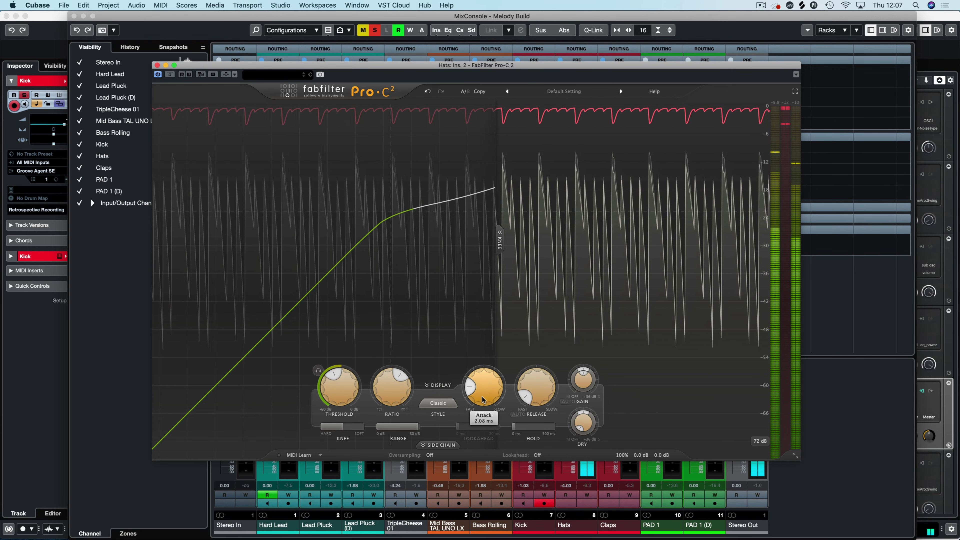
drag(482, 399, 543, 234)
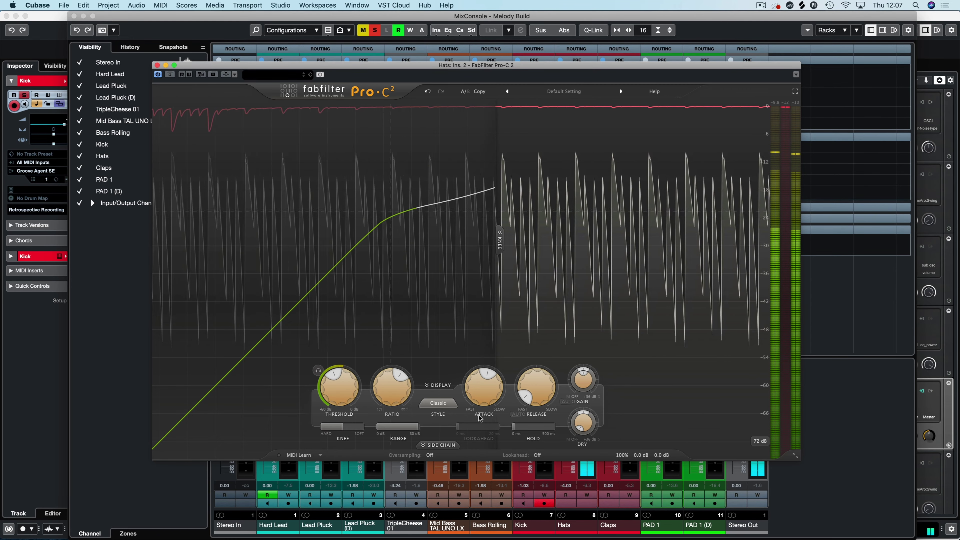
drag(476, 381, 481, 407)
drag(535, 393, 522, 263)
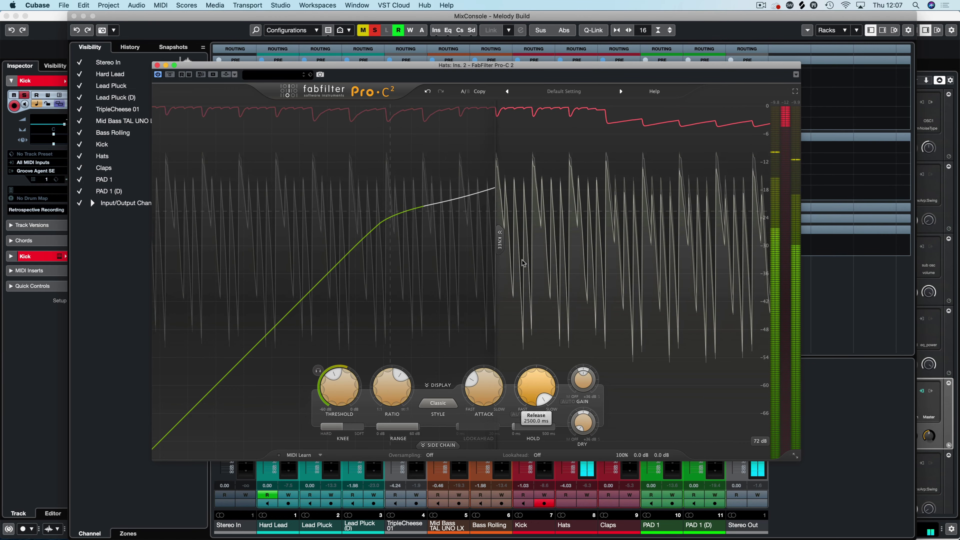
drag(523, 263, 504, 378)
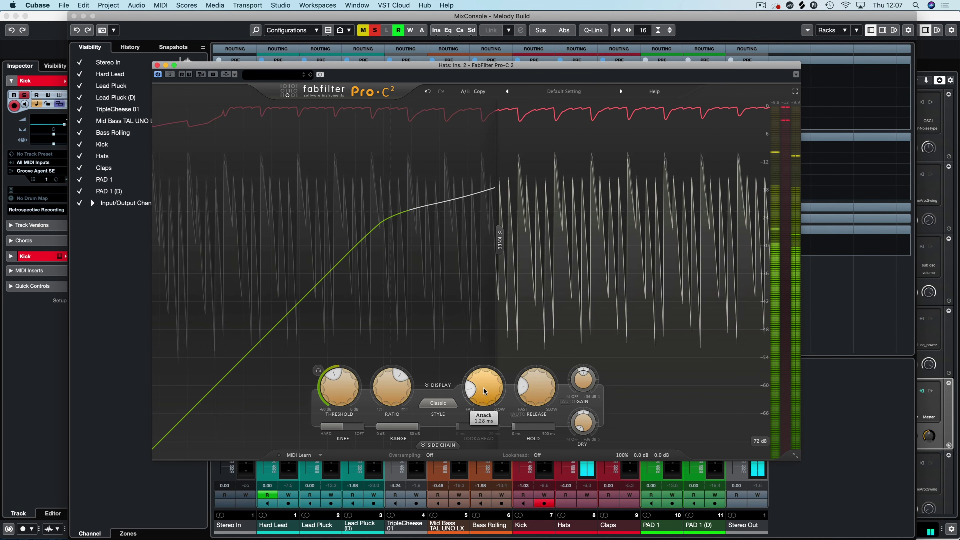
key(space)
Try the hats compressor's release at 2500 ms, and reduce it to about 339 ms.
mouse_move(478, 389)
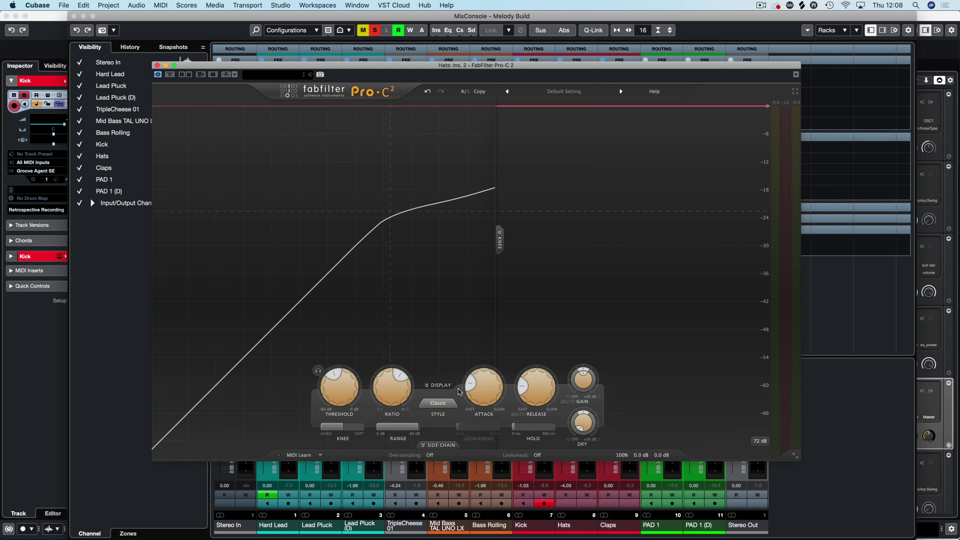
mouse_move(397, 399)
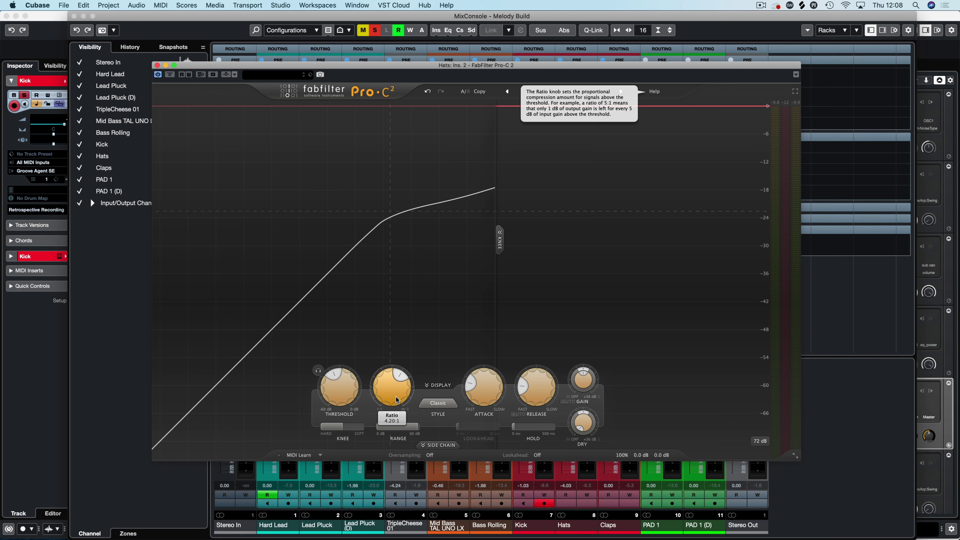
mouse_move(535, 377)
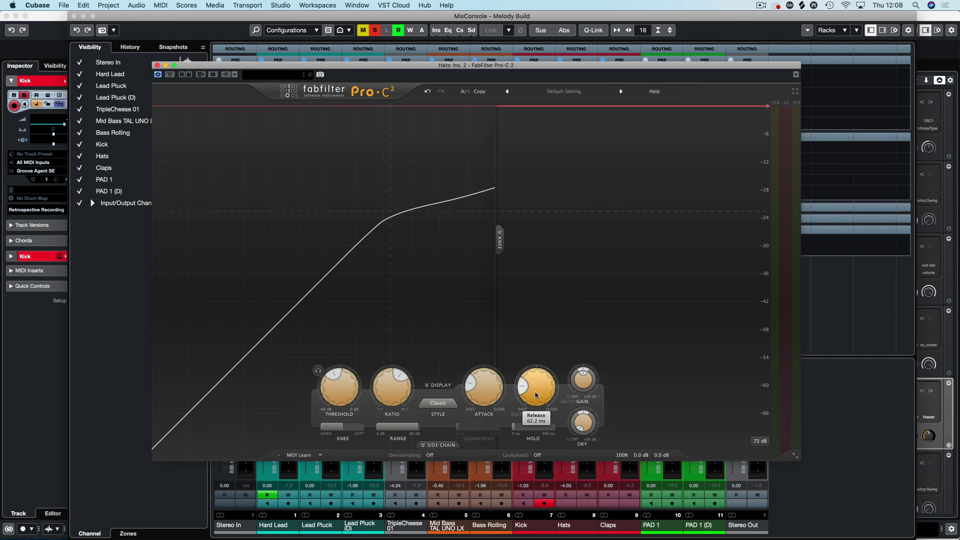
mouse_move(535, 395)
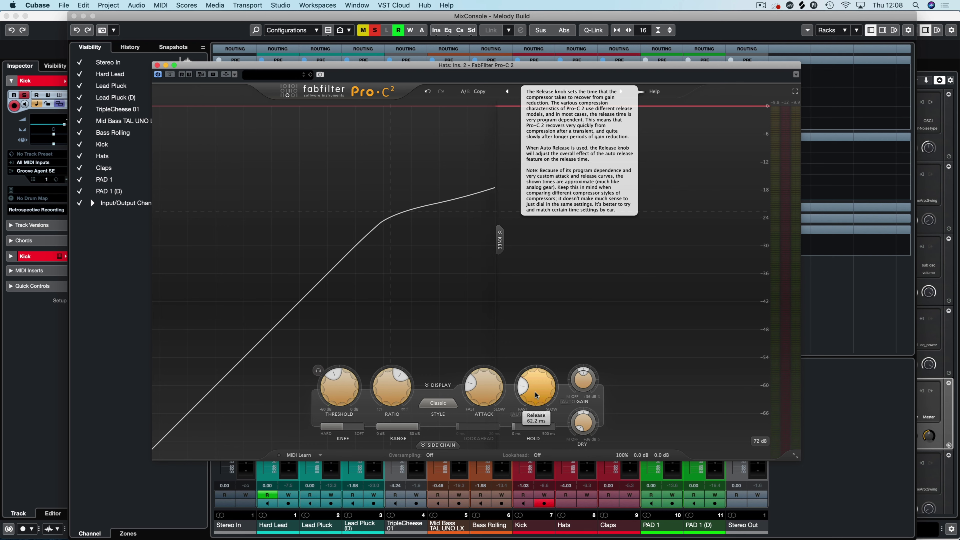
drag(535, 395, 541, 387)
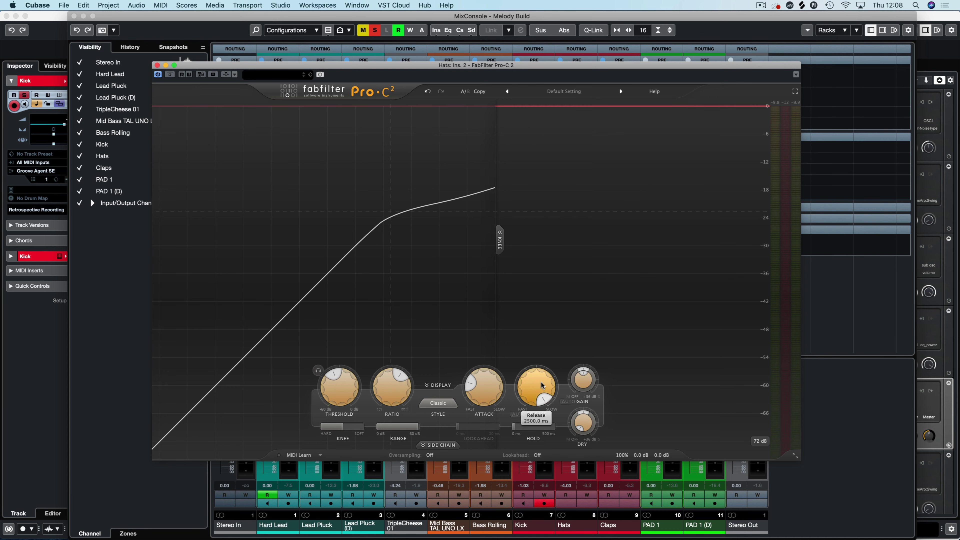
mouse_move(542, 390)
drag(540, 382, 538, 391)
drag(536, 389, 535, 403)
Audition short and long release times on the playing hats, and set the release to about 114.9 ms.
key(space)
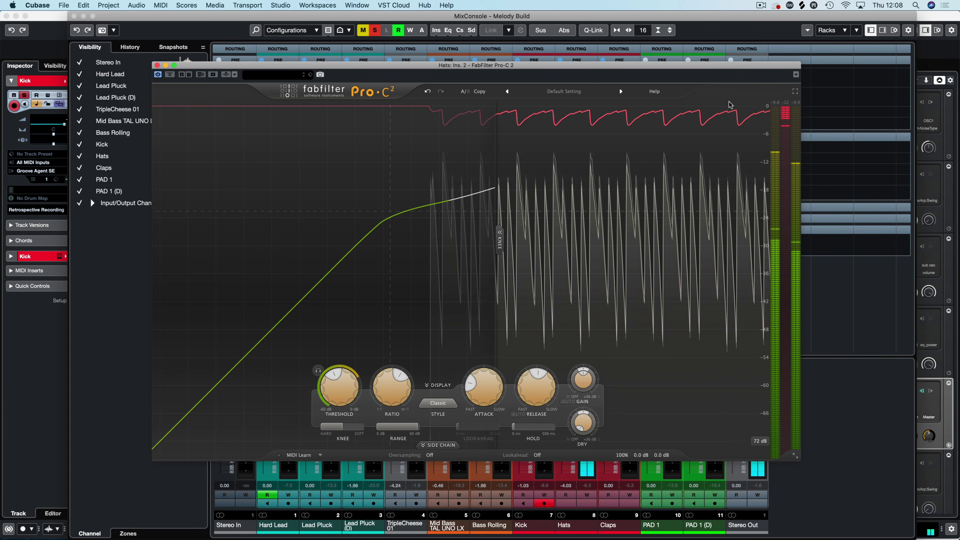
mouse_move(520, 390)
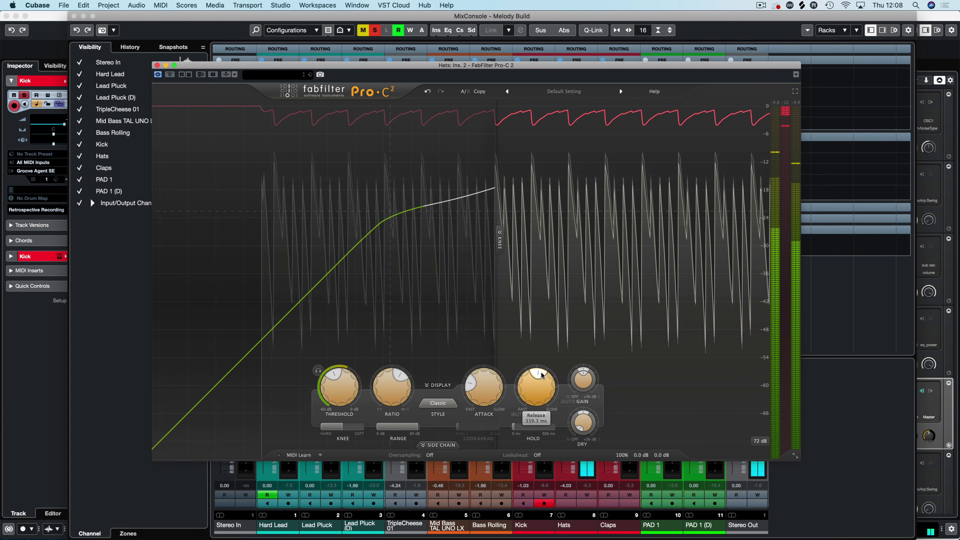
drag(520, 390, 513, 400)
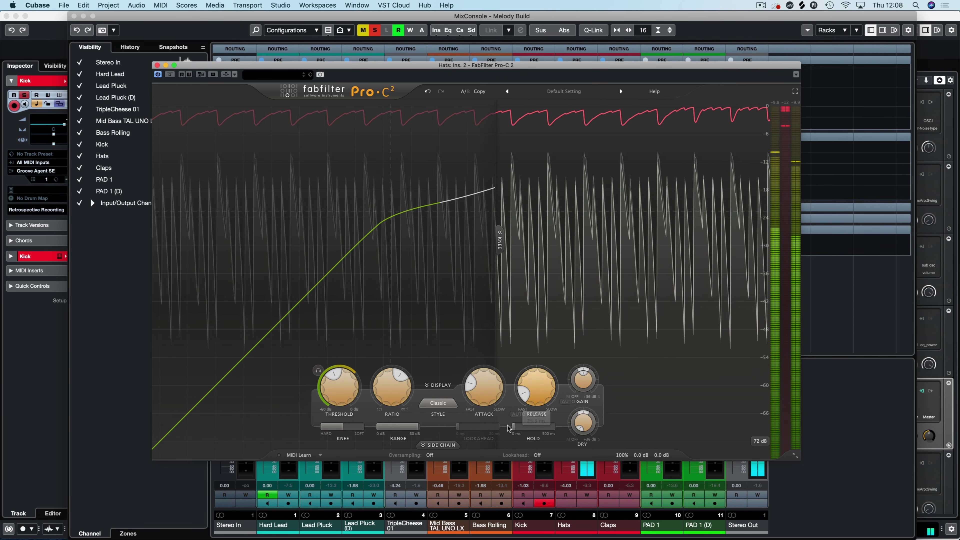
drag(513, 400, 528, 255)
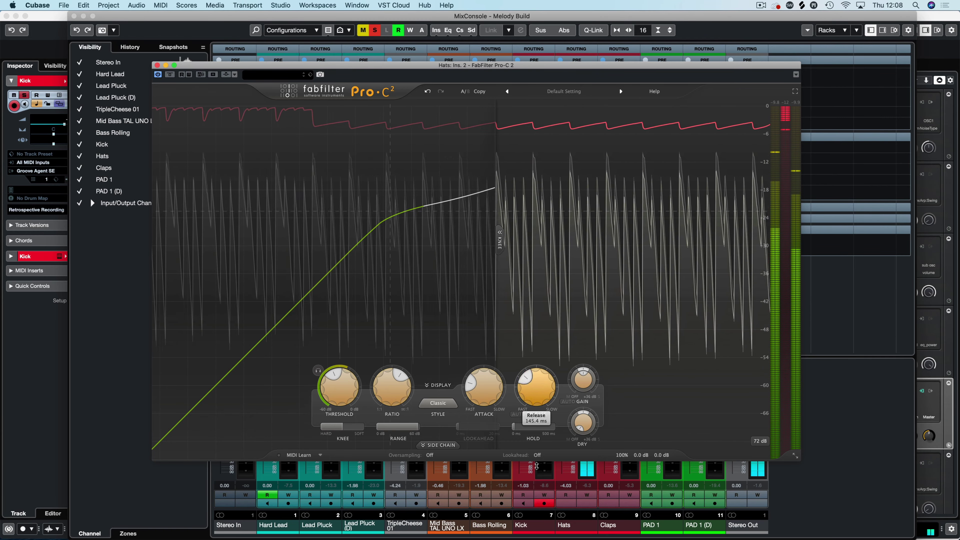
mouse_move(536, 393)
mouse_down()
mouse_move(534, 431)
mouse_move(524, 385)
mouse_up()
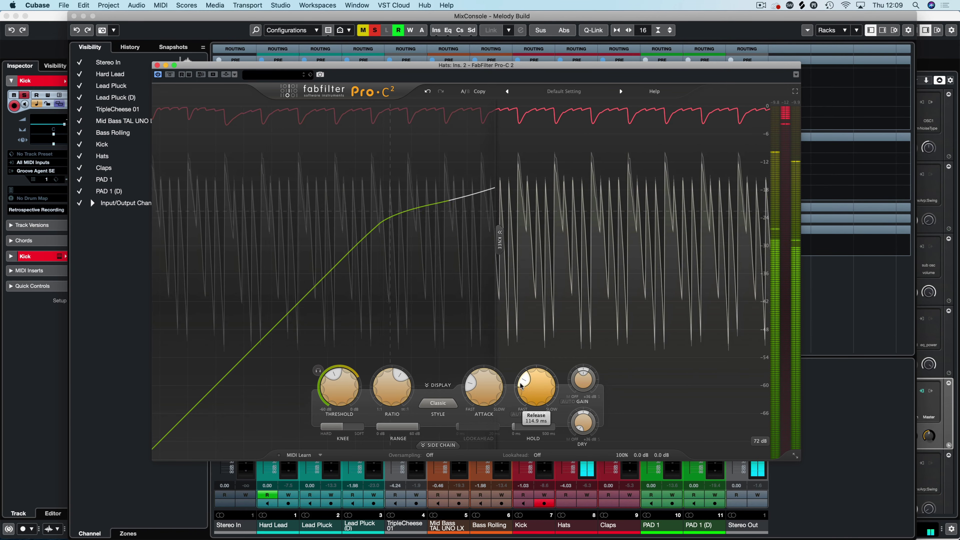
Slow the hats compressor's attack slightly by ear, and clear the solo on the Hats channel.
mouse_move(476, 388)
mouse_down()
mouse_move(496, 343)
mouse_move(475, 379)
mouse_up()
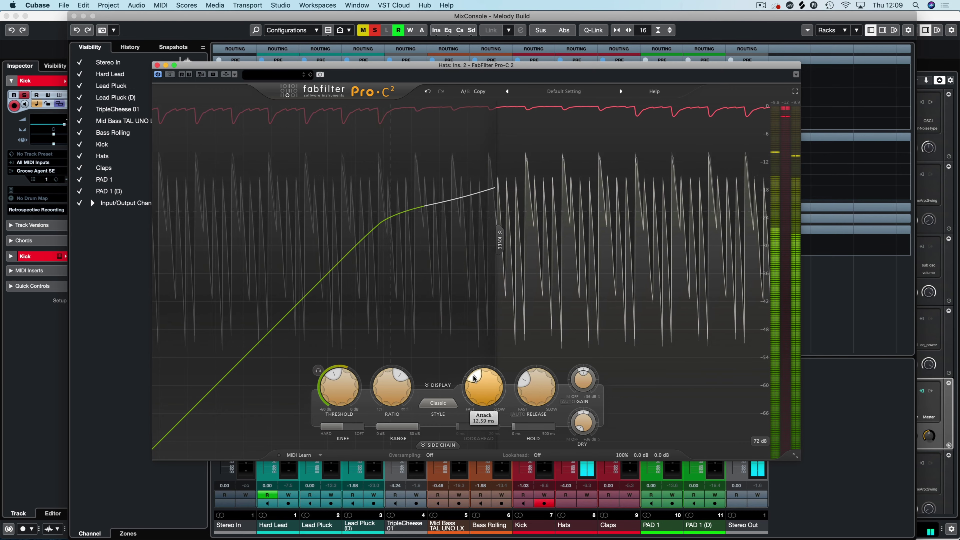
drag(474, 377, 469, 383)
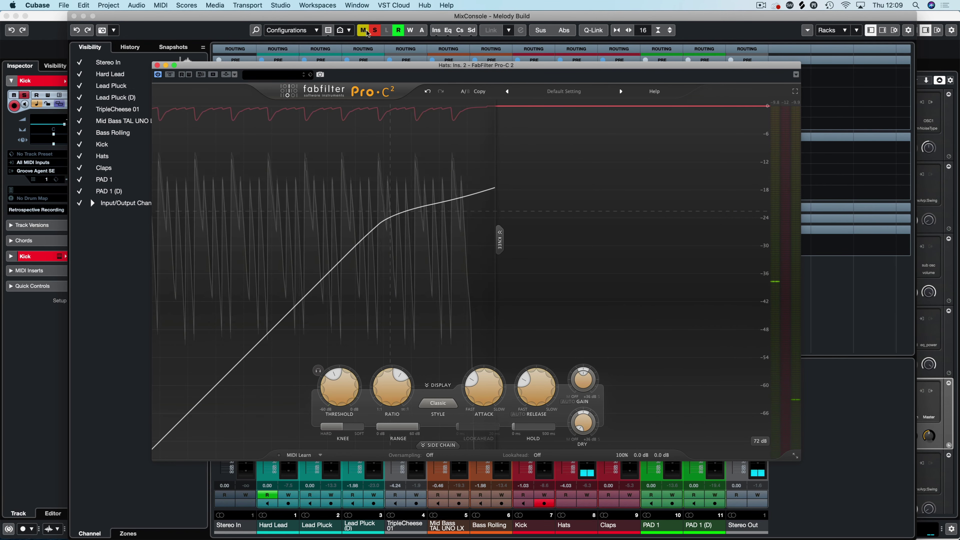
click(377, 30)
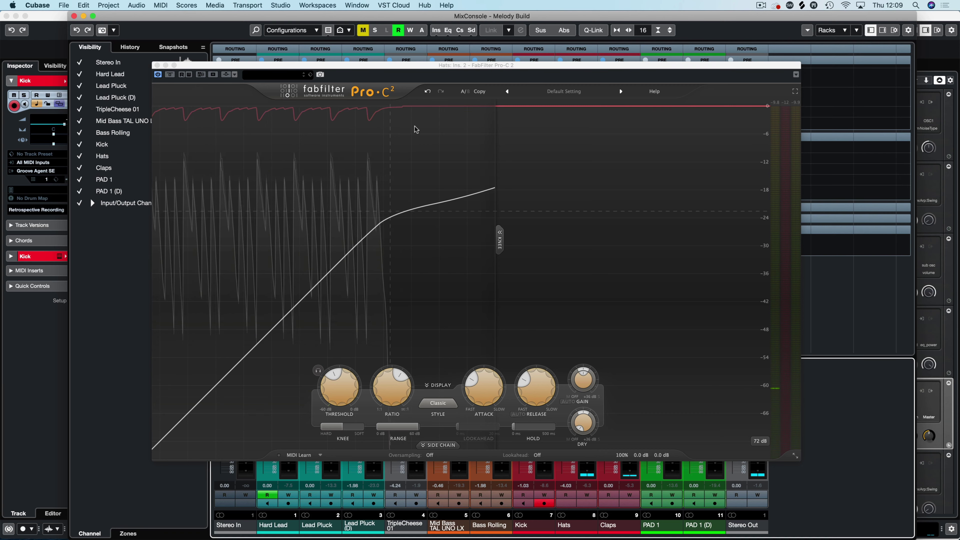
Compare the playing mix with the hats compressor bypassed and active.
click(169, 74)
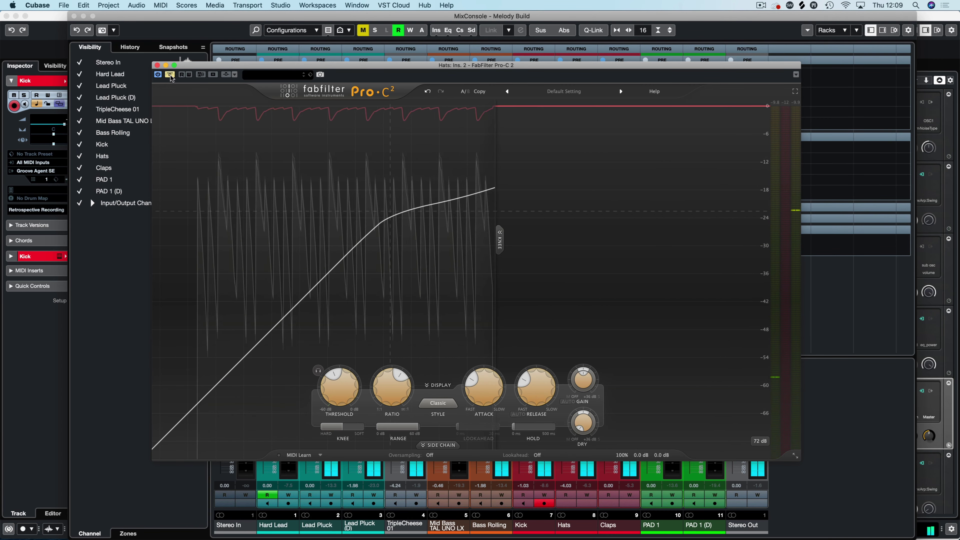
click(170, 76)
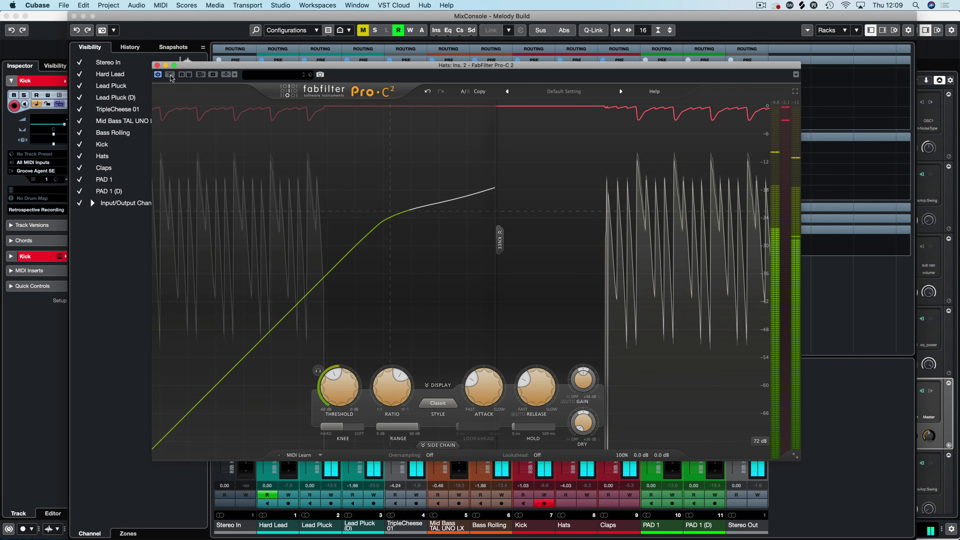
click(170, 74)
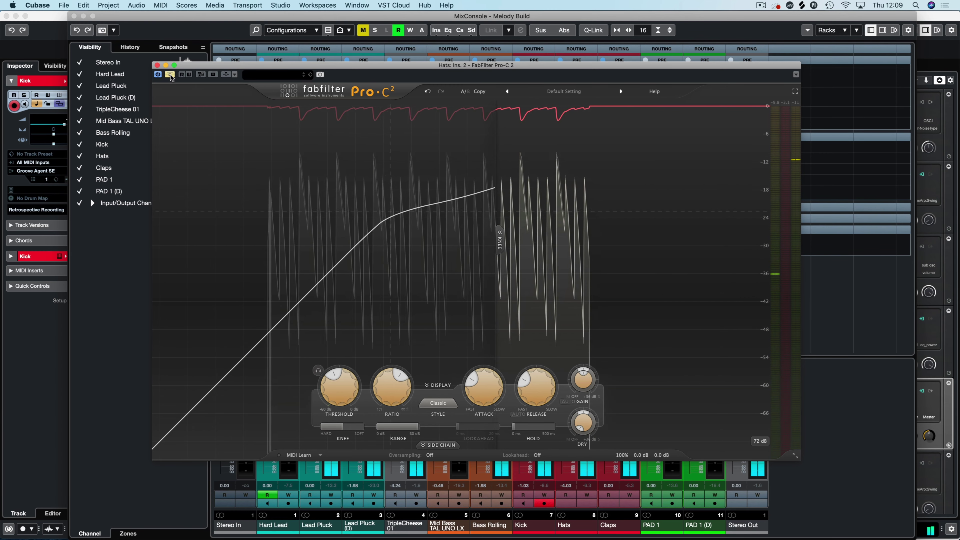
click(169, 74)
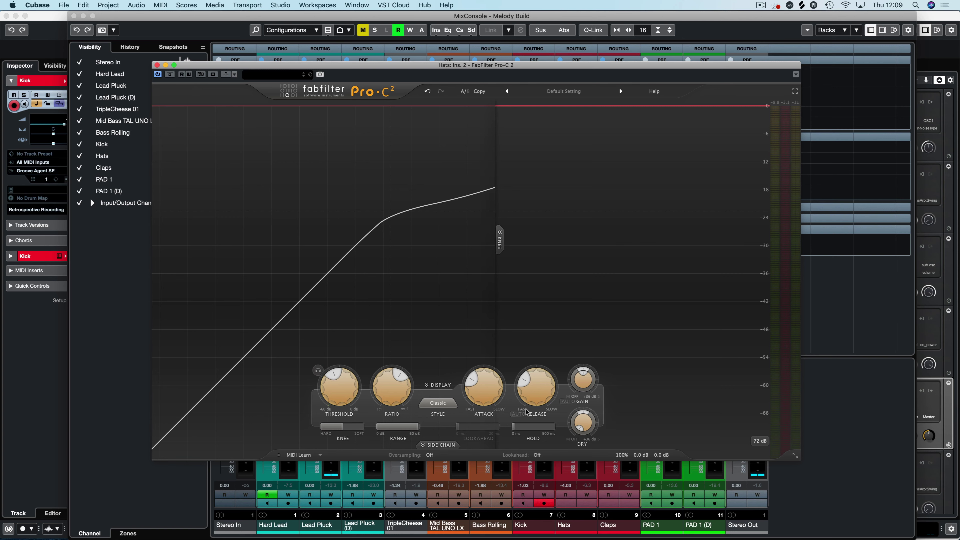
Raise the hats compressor's output level to +1.0 dB, and bypass the compressor for comparison.
mouse_move(661, 456)
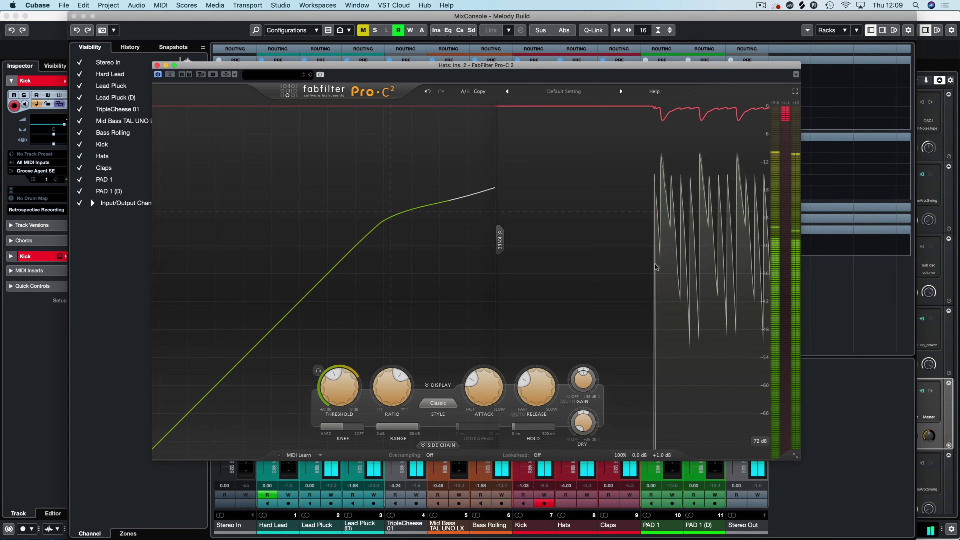
click(169, 74)
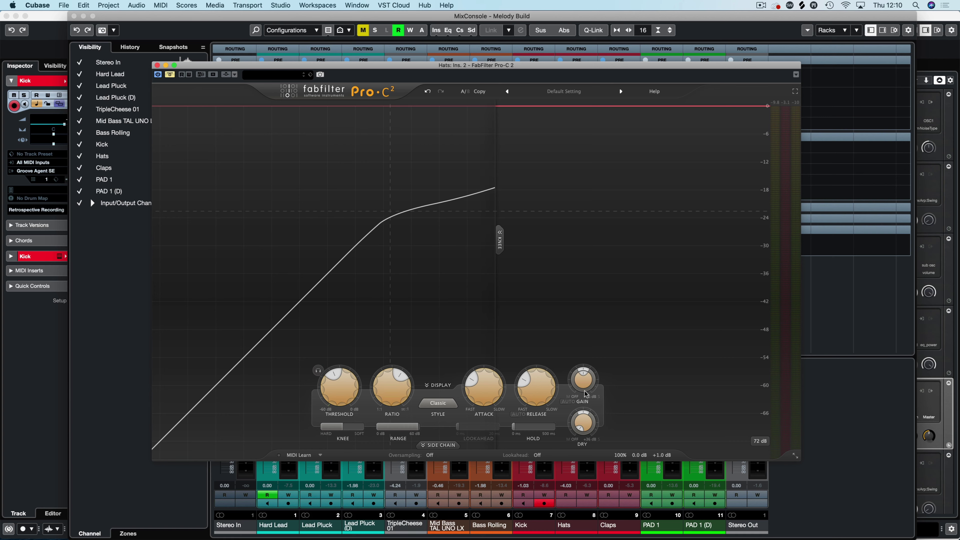
mouse_move(467, 393)
mouse_move(546, 396)
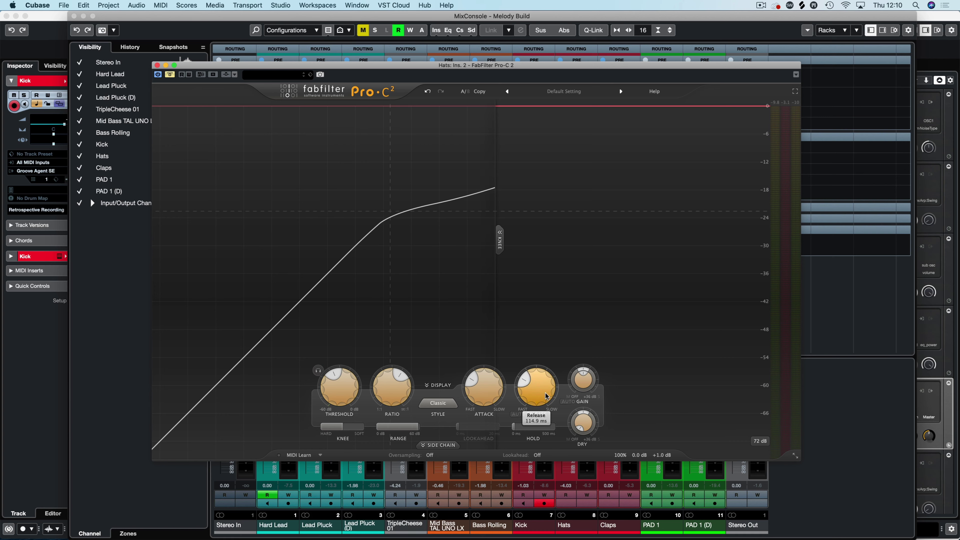
Alternate the hats compressor between active and bypassed during playback, leave it active, and close its window.
click(169, 74)
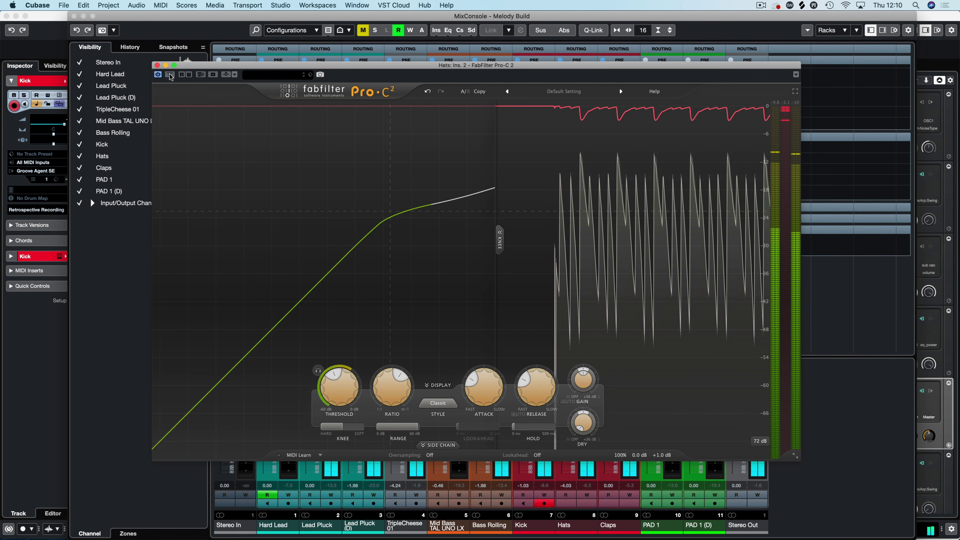
click(170, 74)
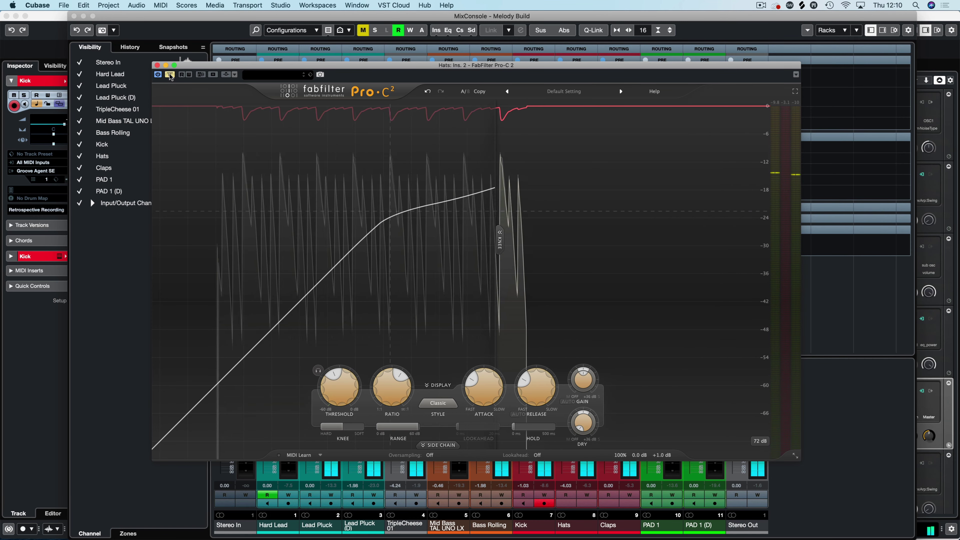
click(170, 75)
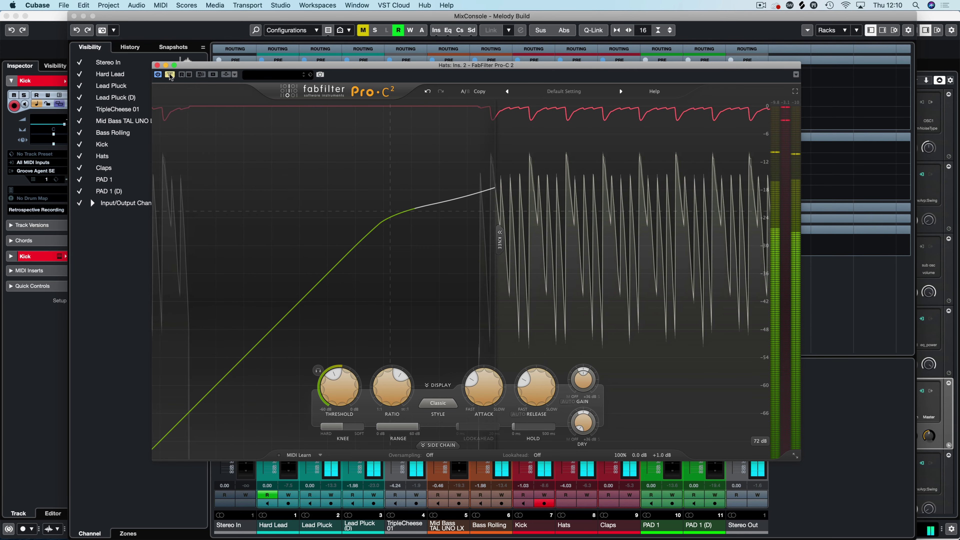
click(170, 74)
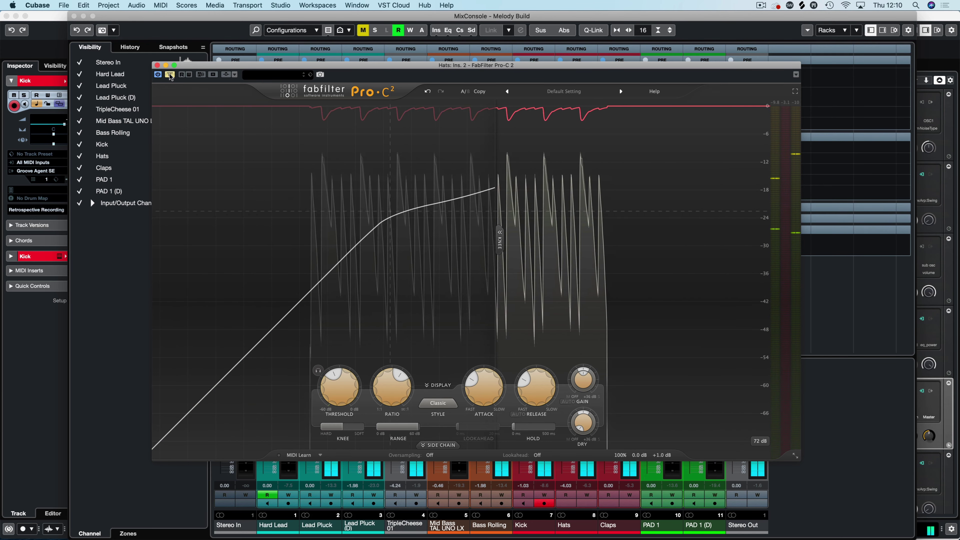
click(169, 75)
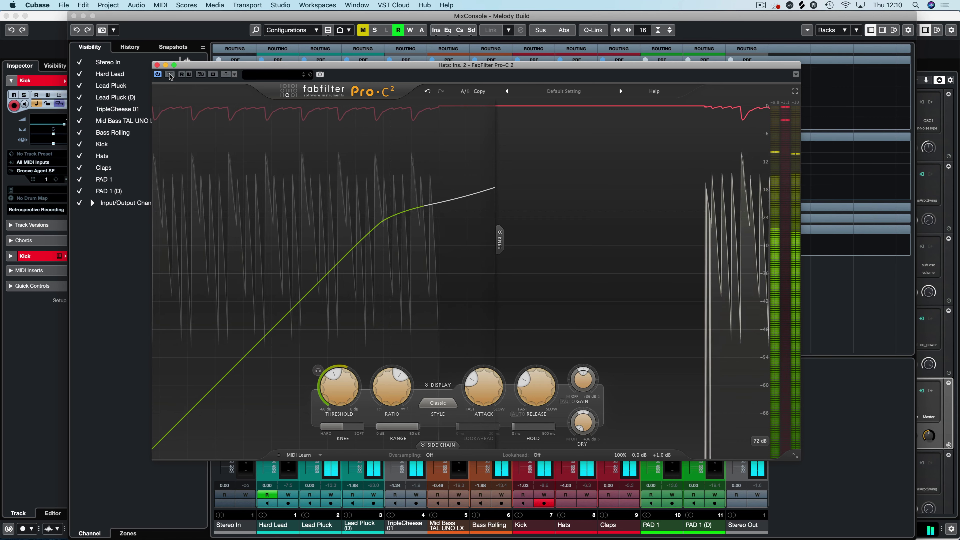
click(157, 65)
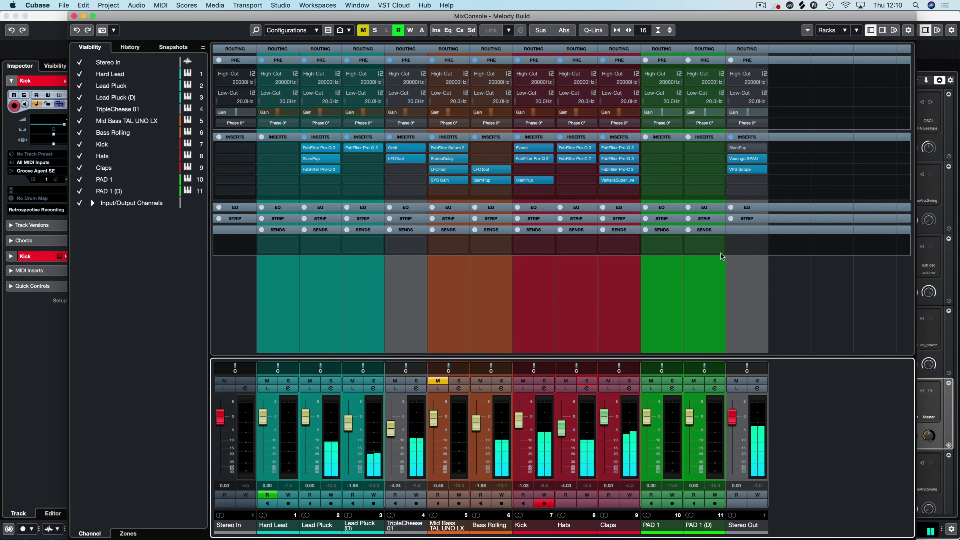